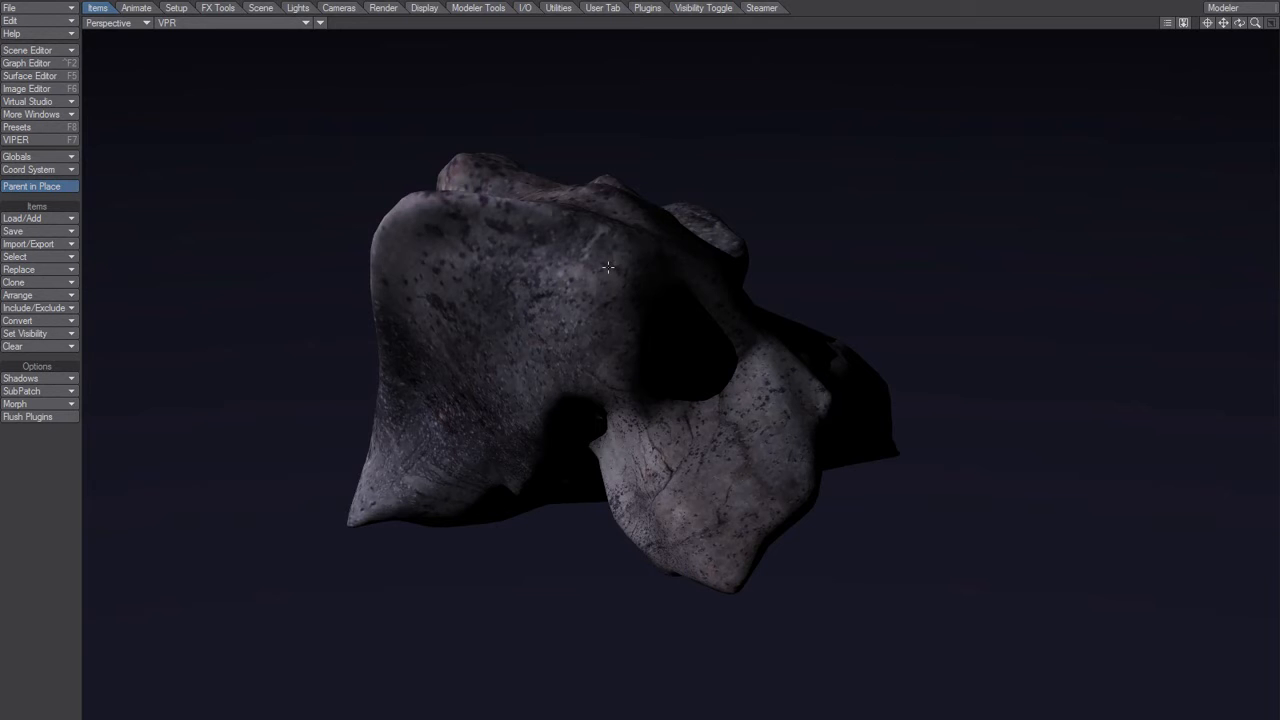
# - Examine the textured rock from several angles, then switch to LightWave Modeler and inspect its UV layout and mesh
pyautogui.keyDown('alt'); pyautogui.moveTo(633, 441); pyautogui.dragTo(457, 270); pyautogui.keyUp('alt')
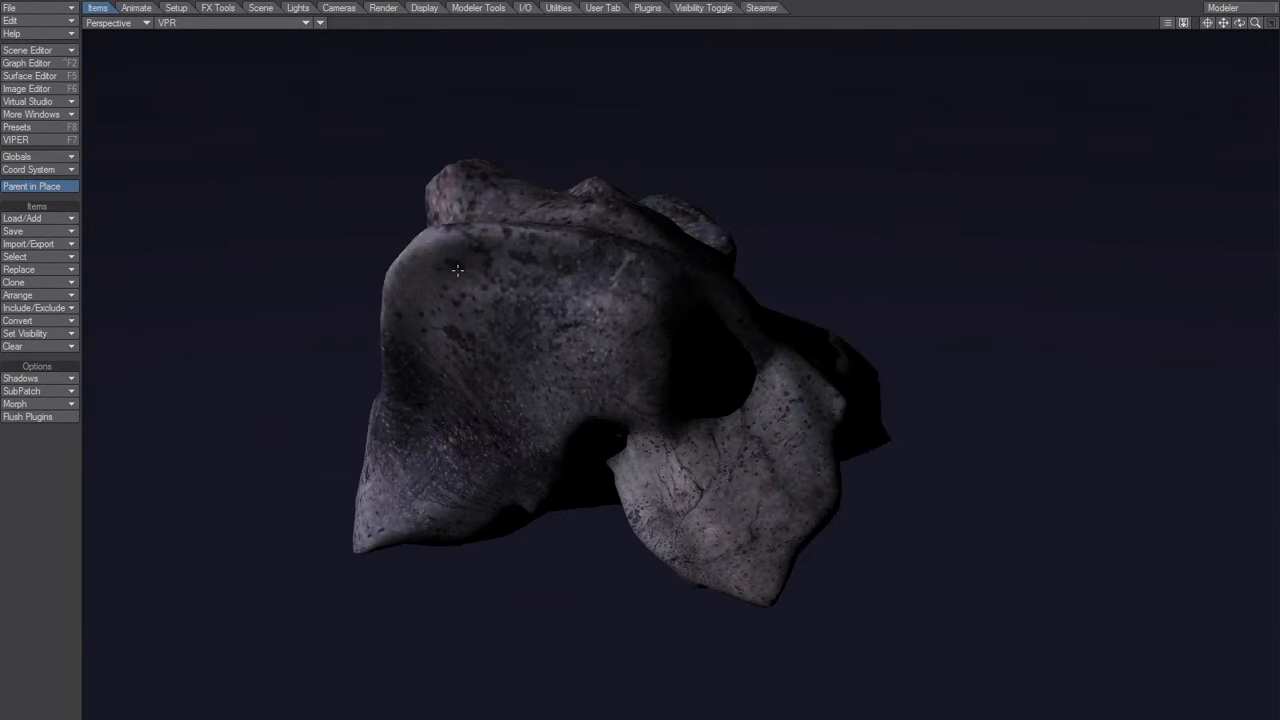
pyautogui.keyDown('alt'); pyautogui.moveTo(735, 507); pyautogui.dragTo(647, 408); pyautogui.keyUp('alt')
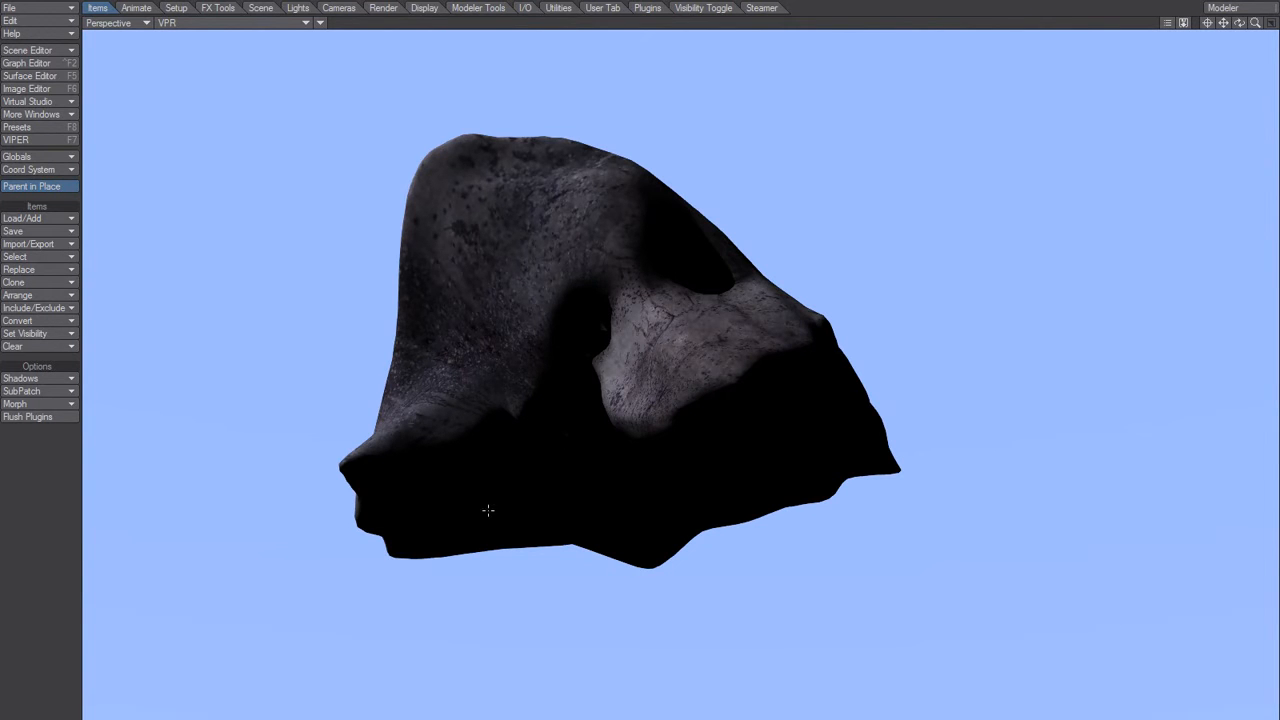
pyautogui.keyDown('alt'); pyautogui.moveTo(677, 265); pyautogui.dragTo(499, 278); pyautogui.keyUp('alt')
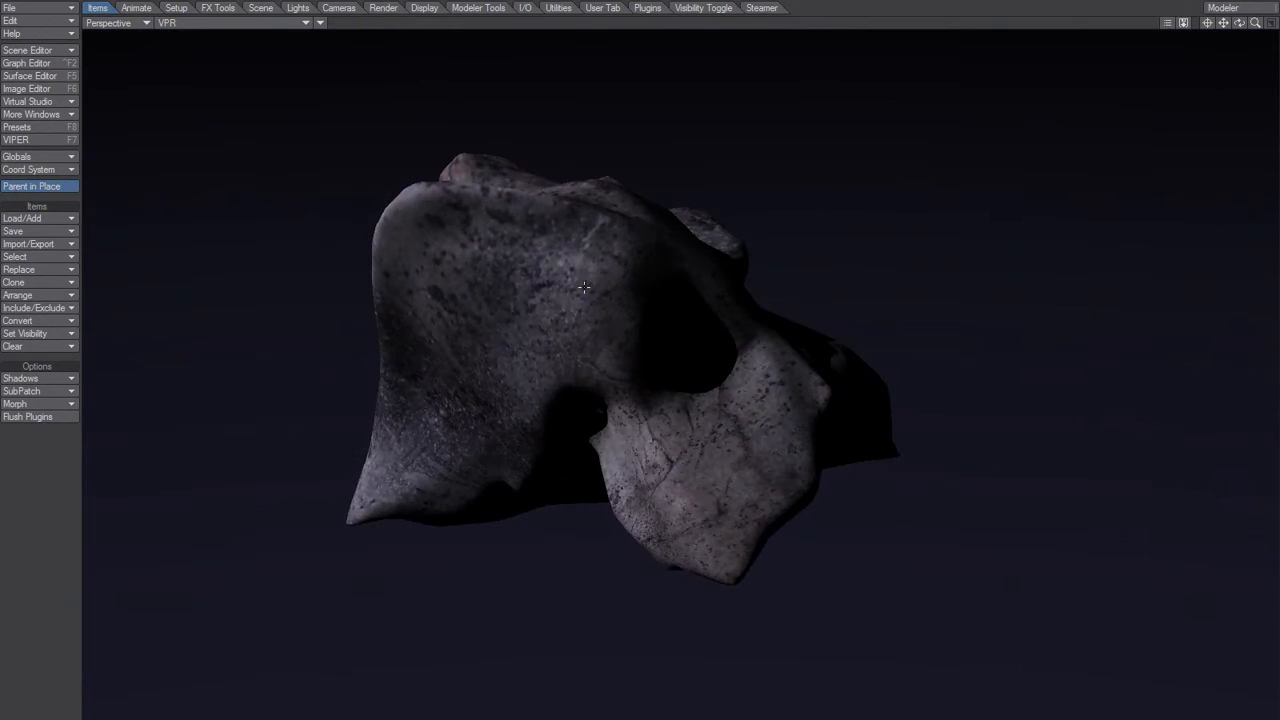
pyautogui.keyDown('alt'); pyautogui.moveTo(601, 409); pyautogui.dragTo(582, 410); pyautogui.keyUp('alt')
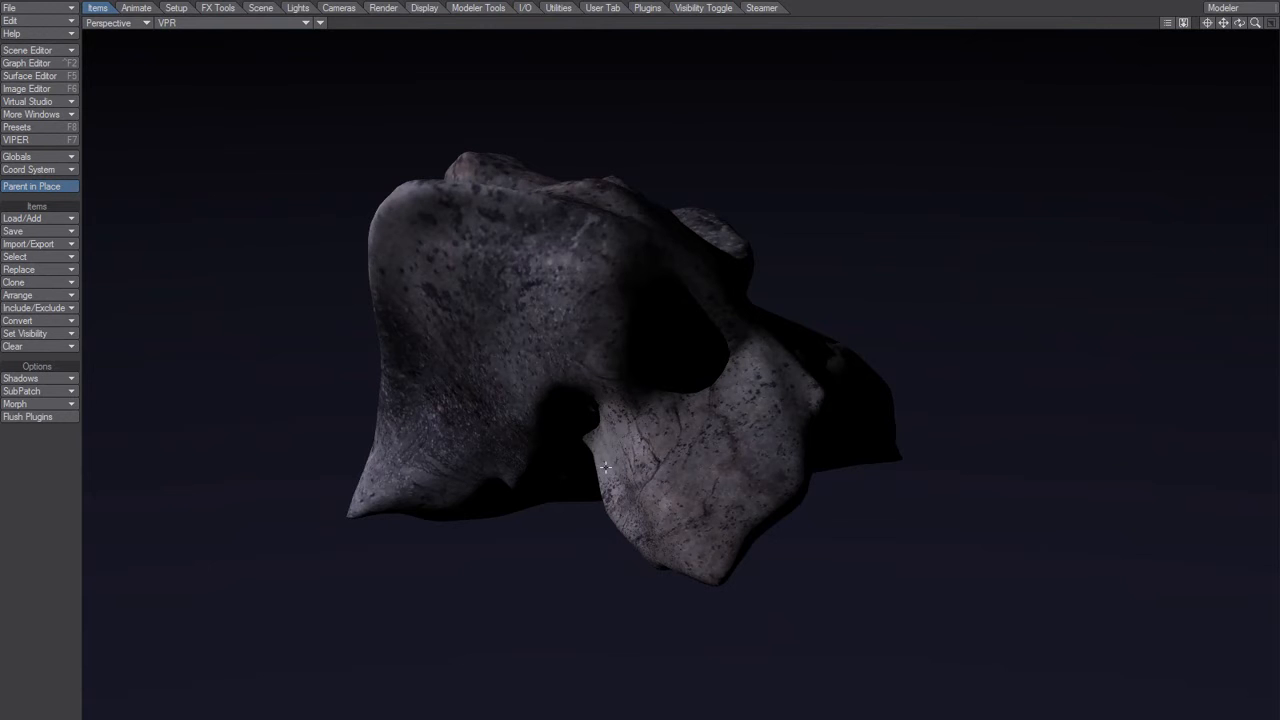
pyautogui.press('F12')
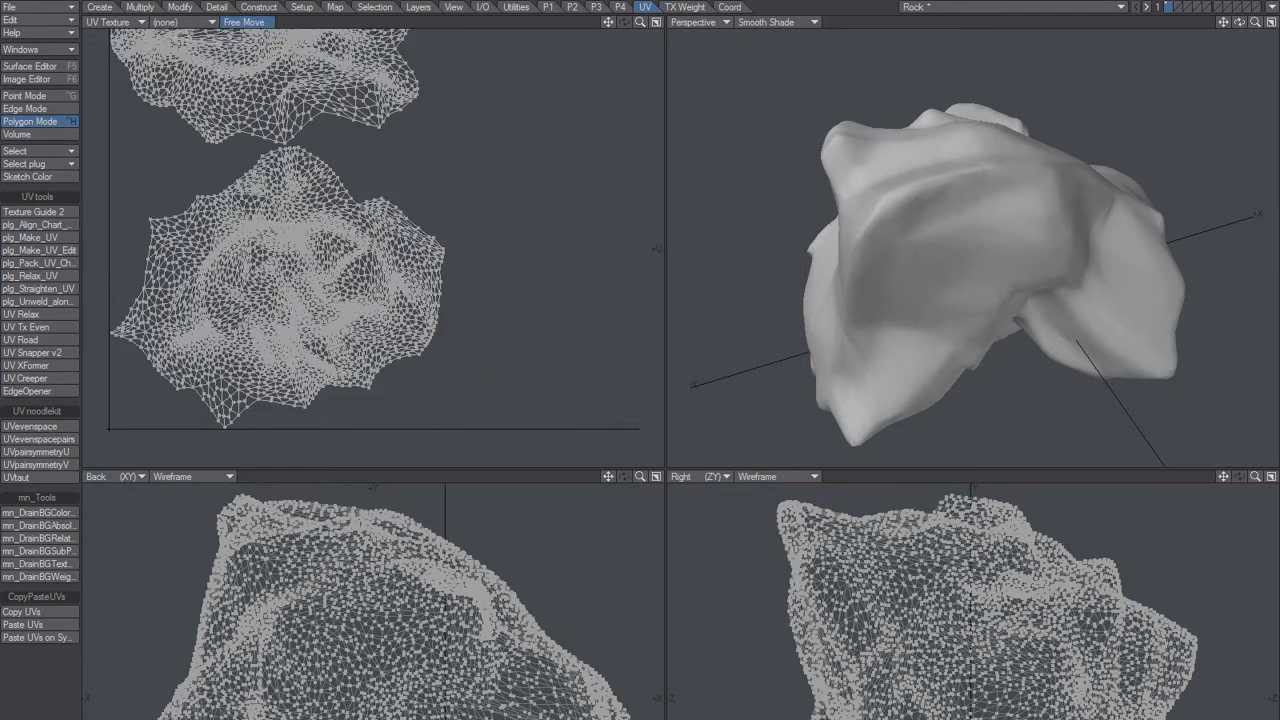
pyautogui.moveTo(476, 261)
pyautogui.keyDown('ctrl'); pyautogui.keyDown('alt'); pyautogui.mouseDown()
pyautogui.moveTo(463, 274)
pyautogui.moveTo(486, 275)
pyautogui.mouseUp(); pyautogui.keyUp('alt'); pyautogui.keyUp('ctrl')
pyautogui.keyDown('alt'); pyautogui.moveTo(486, 275); pyautogui.dragTo(511, 300); pyautogui.keyUp('alt')
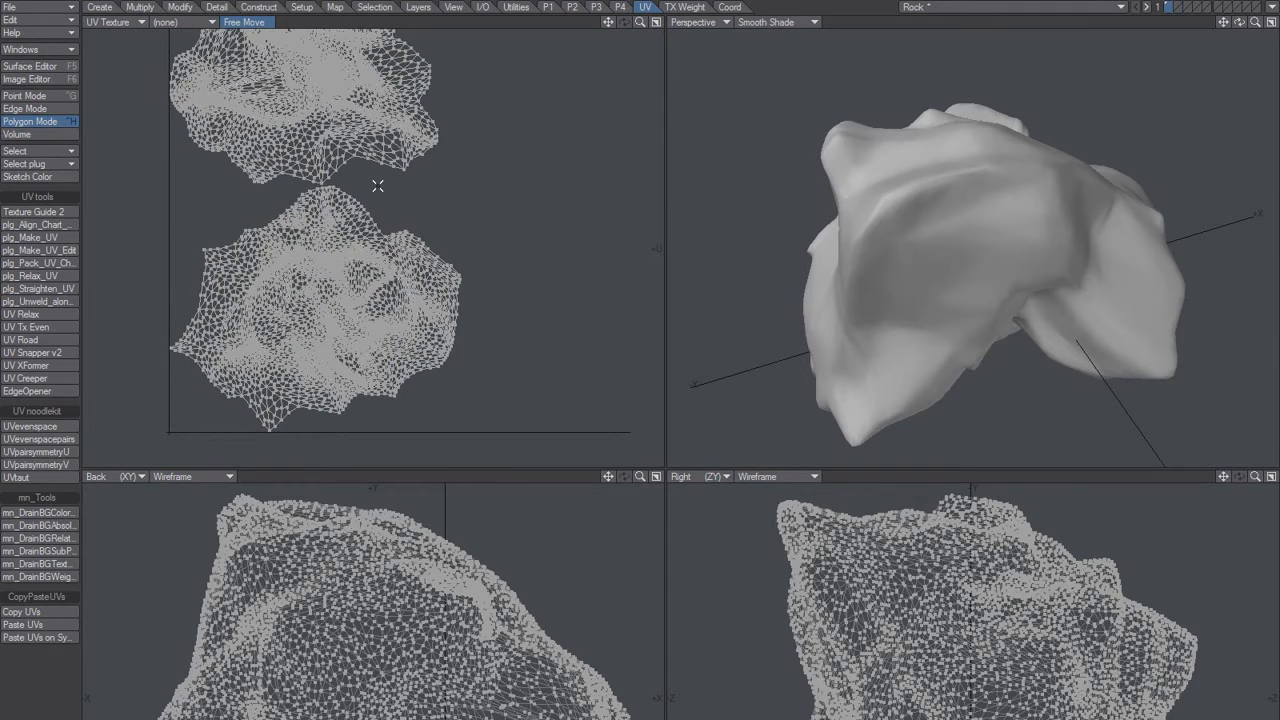
pyautogui.moveTo(374, 189); pyautogui.dragTo(654, 257, button='right')
pyautogui.keyDown('ctrl'); pyautogui.keyDown('alt'); pyautogui.moveTo(930, 269); pyautogui.dragTo(978, 260); pyautogui.keyUp('alt'); pyautogui.keyUp('ctrl')
pyautogui.keyDown('alt'); pyautogui.moveTo(978, 260); pyautogui.dragTo(942, 310); pyautogui.keyUp('alt')
pyautogui.press('/')
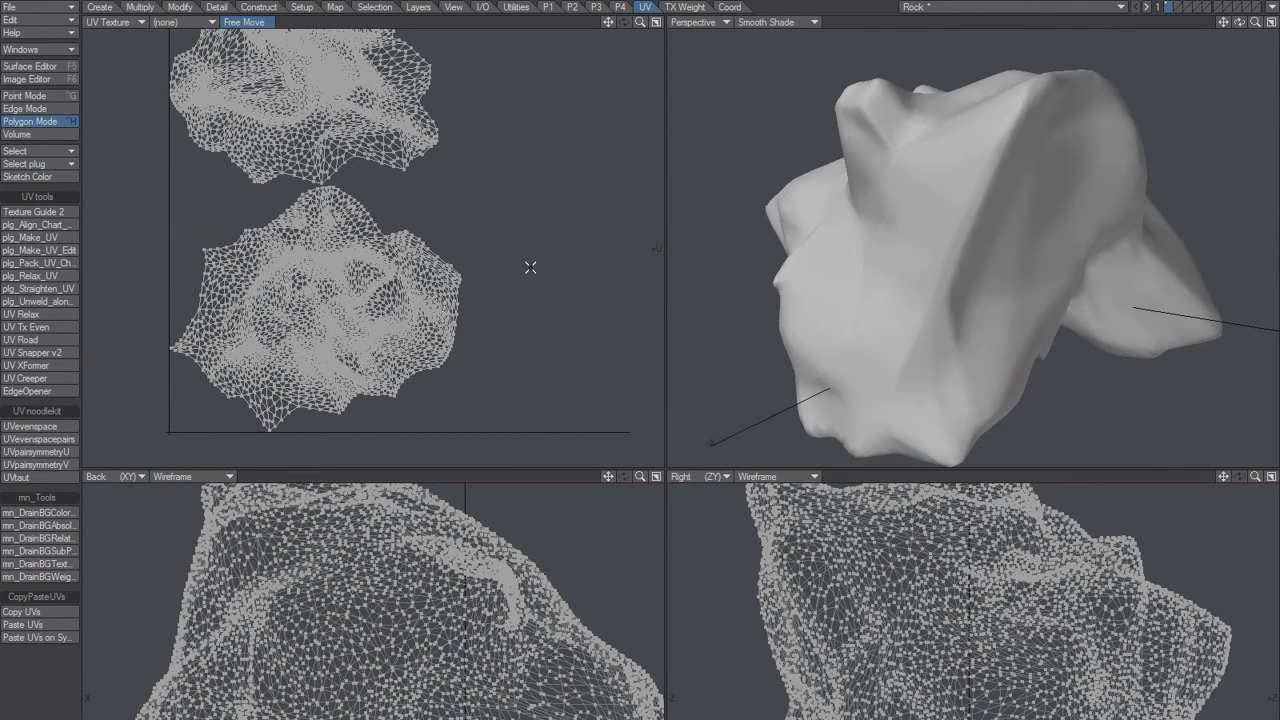
# - Select all connected polygons on one half of the rock to identify its UV island, then clear the selection
pyautogui.keyDown('ctrl'); pyautogui.keyDown('alt'); pyautogui.moveTo(860, 282); pyautogui.dragTo(900, 276); pyautogui.keyUp('alt'); pyautogui.keyUp('ctrl')
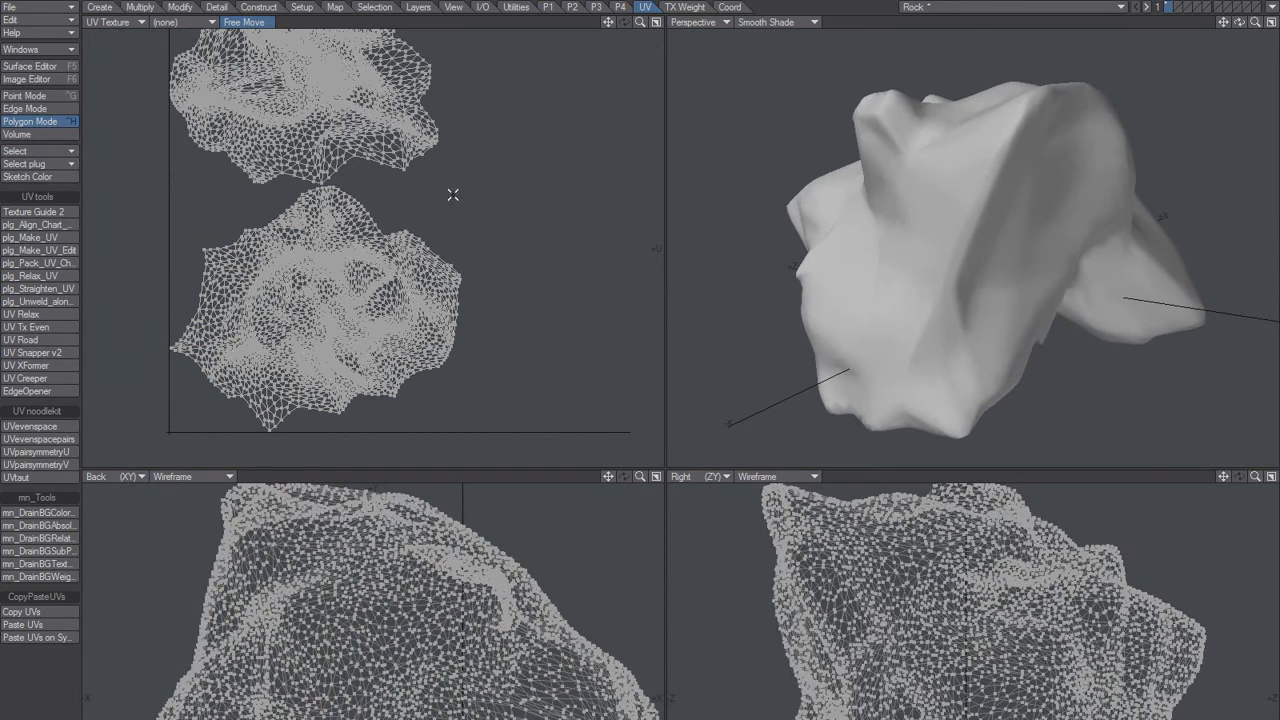
pyautogui.keyDown('alt'); pyautogui.moveTo(985, 270); pyautogui.dragTo(1028, 253); pyautogui.keyUp('alt')
pyautogui.click(950, 265)
pyautogui.press(']')
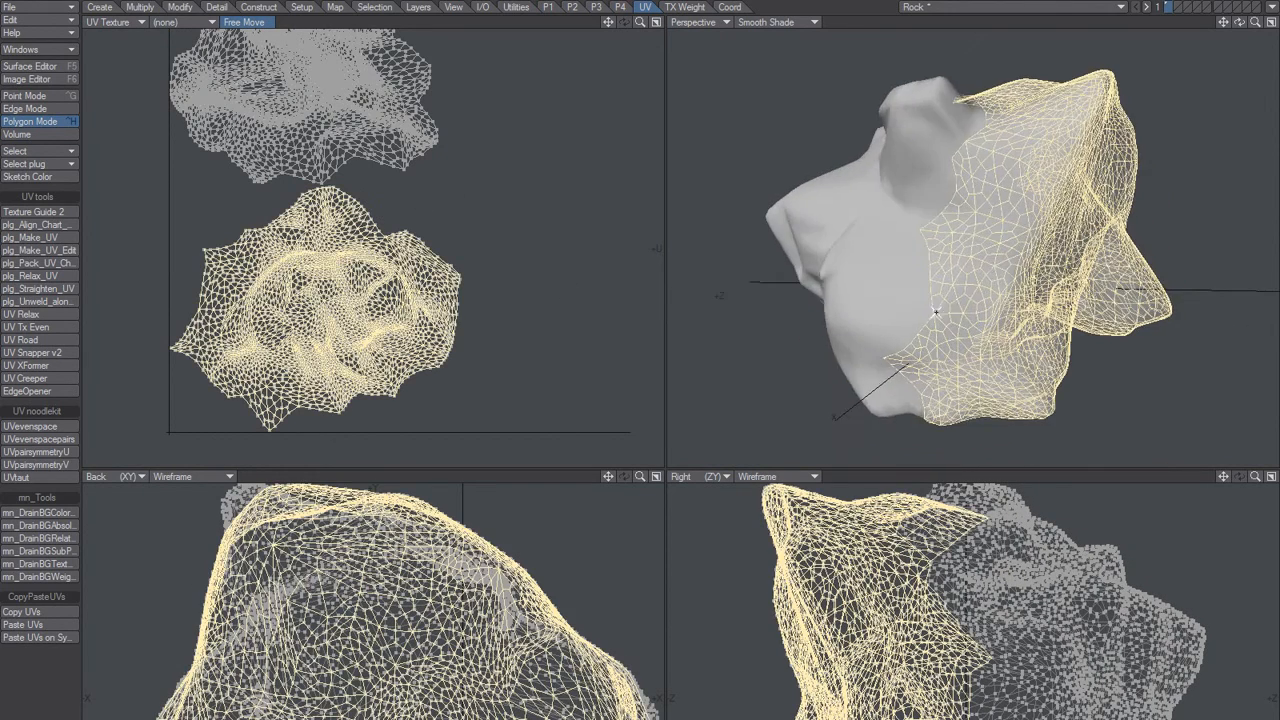
pyautogui.press('/')
pyautogui.keyDown('alt'); pyautogui.moveTo(1049, 318); pyautogui.dragTo(912, 231); pyautogui.keyUp('alt')
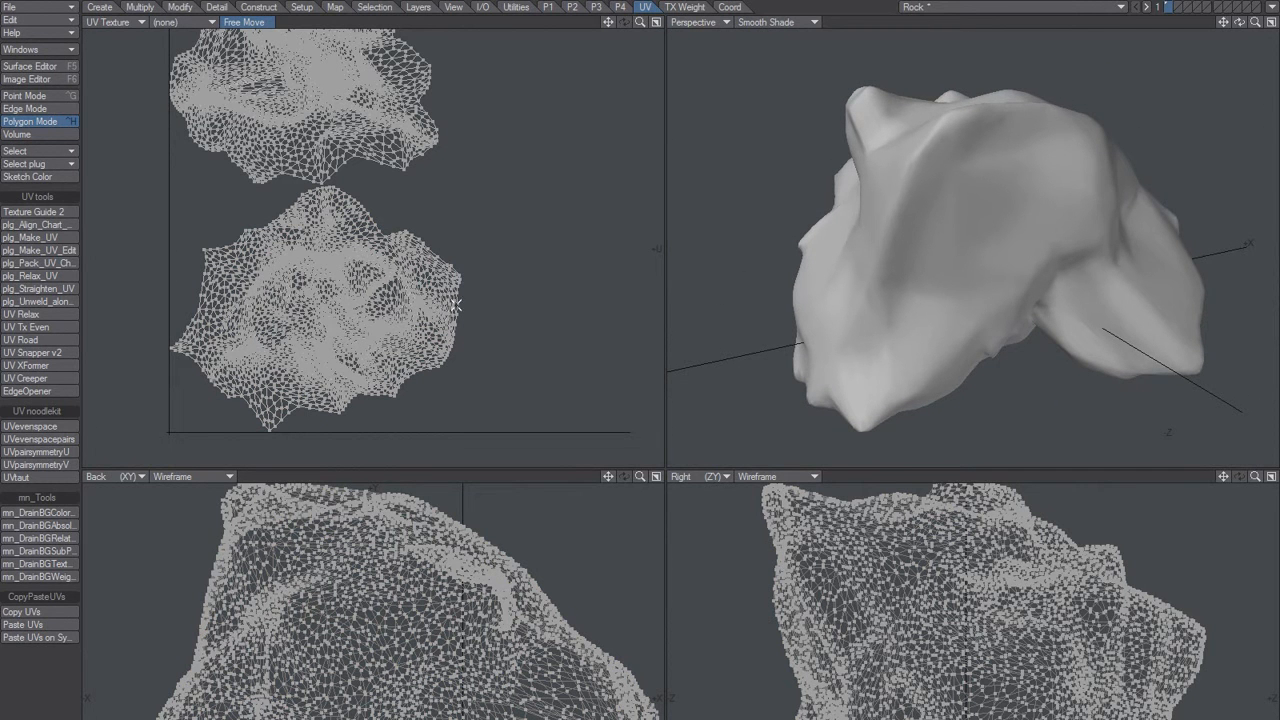
# - Switch back to LightWave Layout and open the Image (1) node's settings from the Default surface's node network
pyautogui.press('F12')
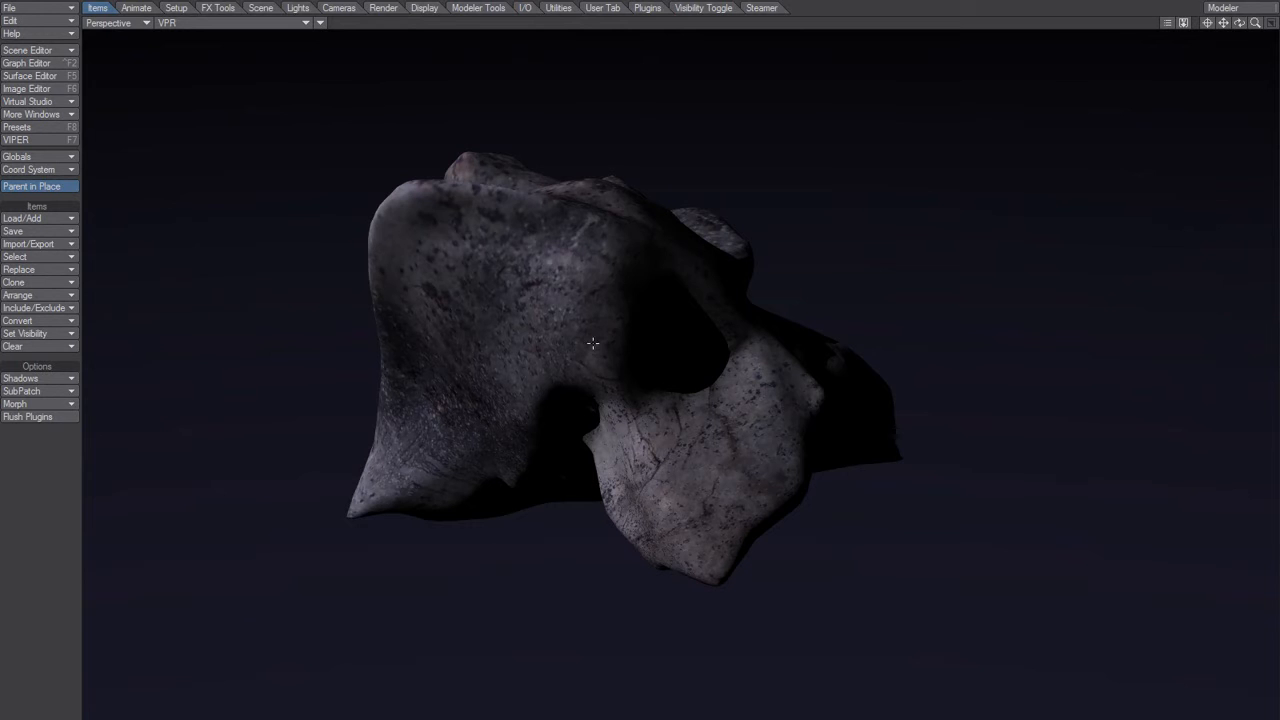
pyautogui.press('F5')
pyautogui.click(1080, 270)
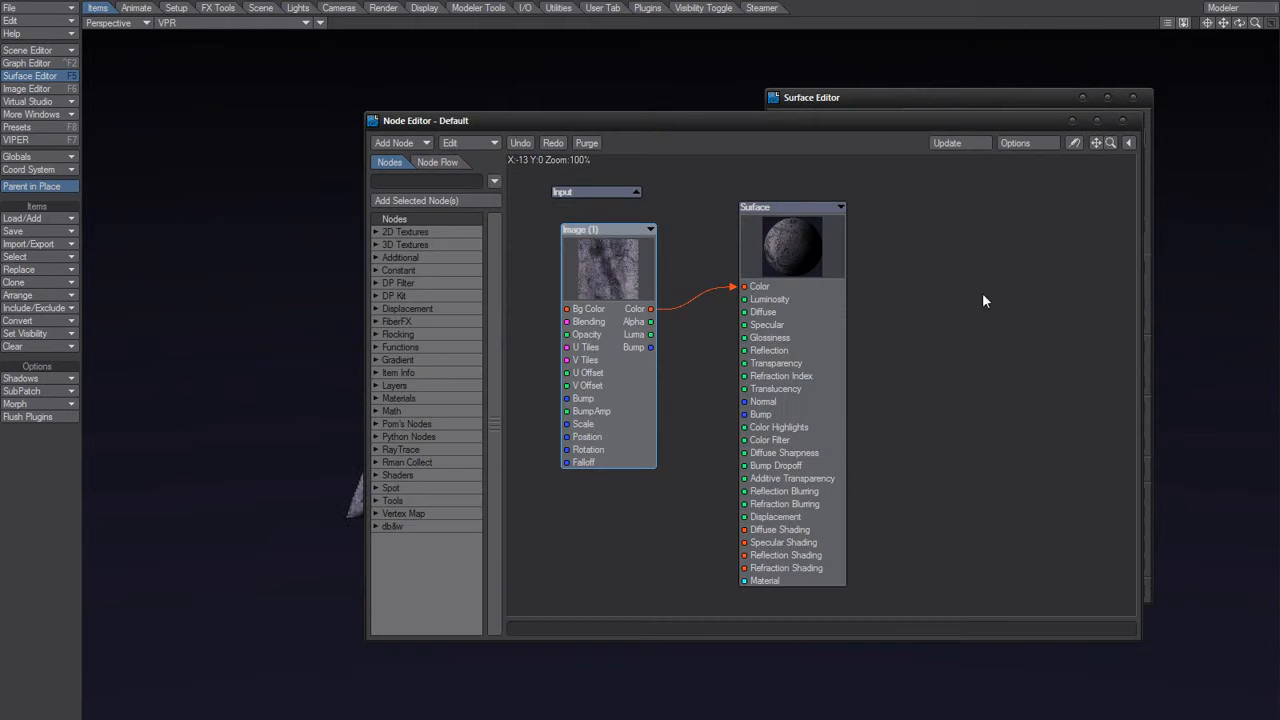
pyautogui.doubleClick(602, 254)
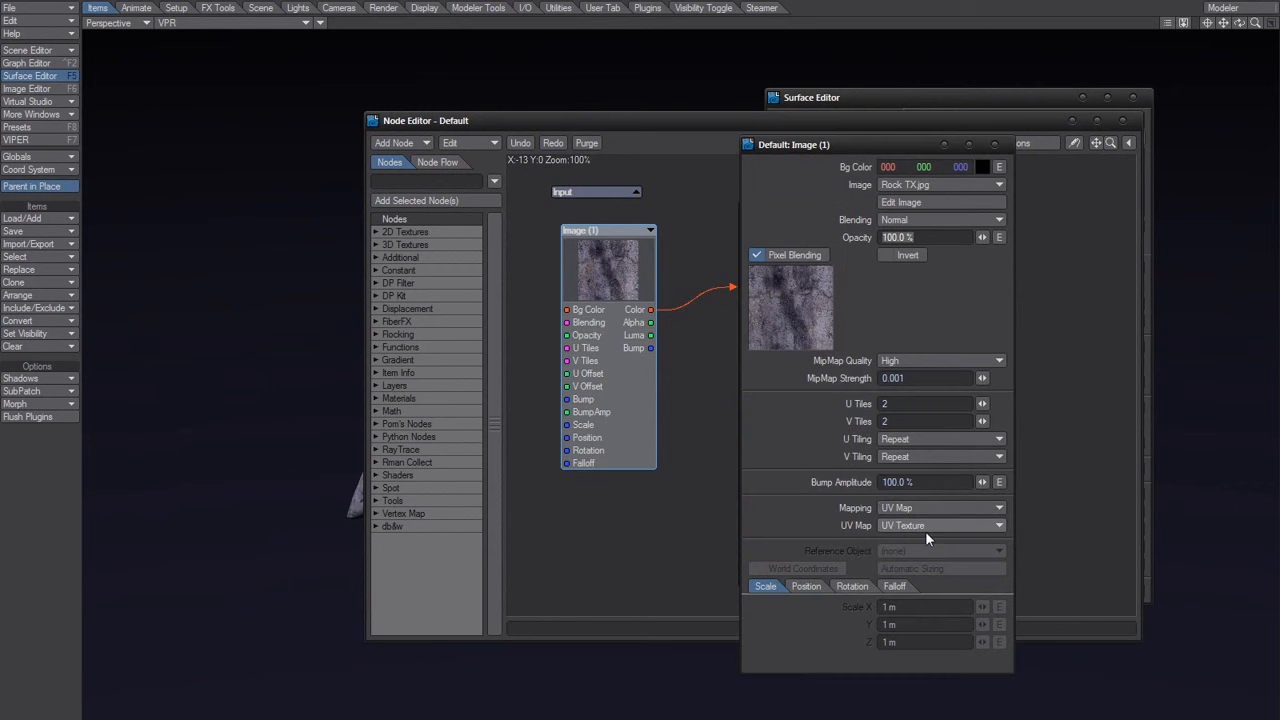
# - Assign UV Texture 2 as the Image (1) node's UV map and check the rock from several angles
pyautogui.moveTo(651, 121); pyautogui.dragTo(1024, 110)
pyautogui.click(821, 615)
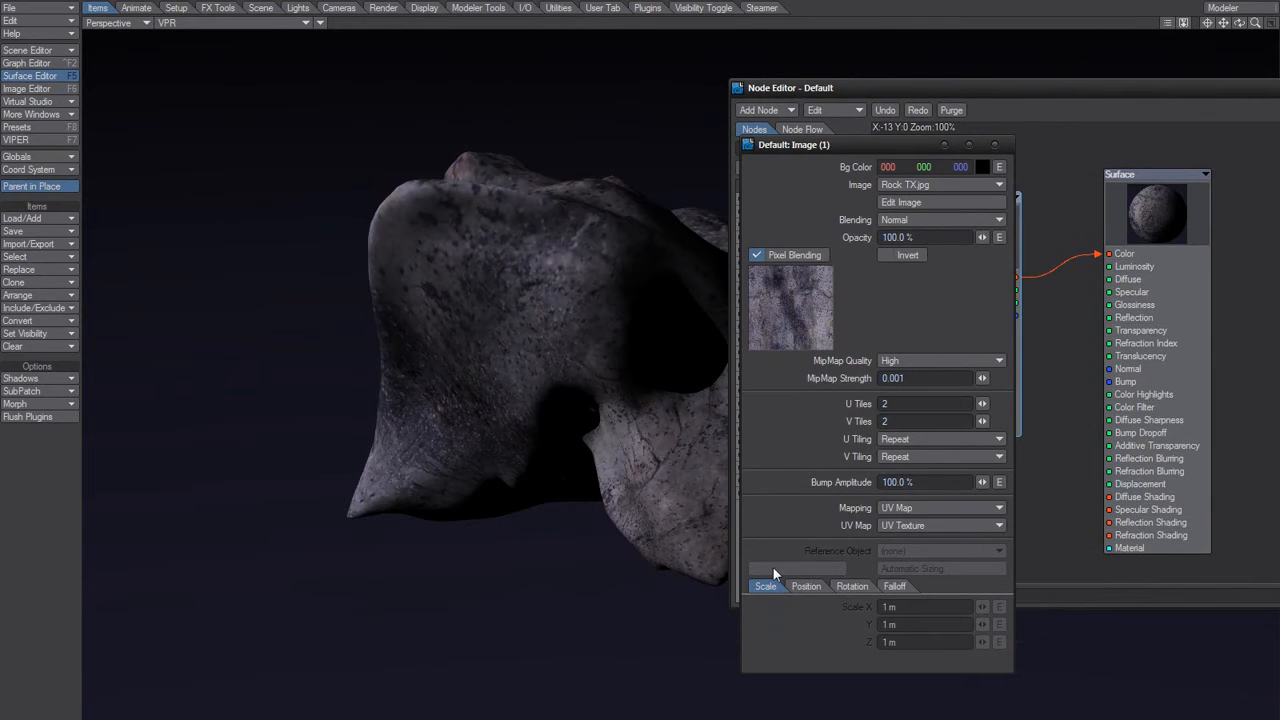
pyautogui.click(909, 528)
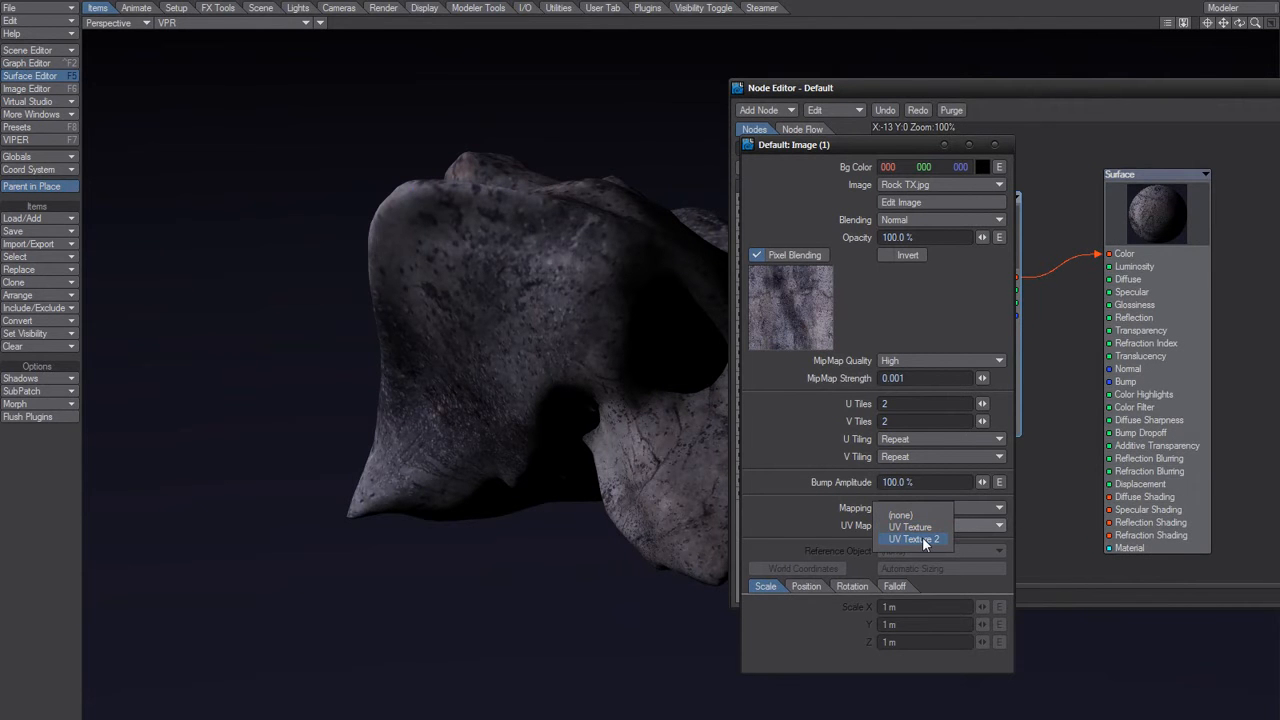
pyautogui.click(921, 541)
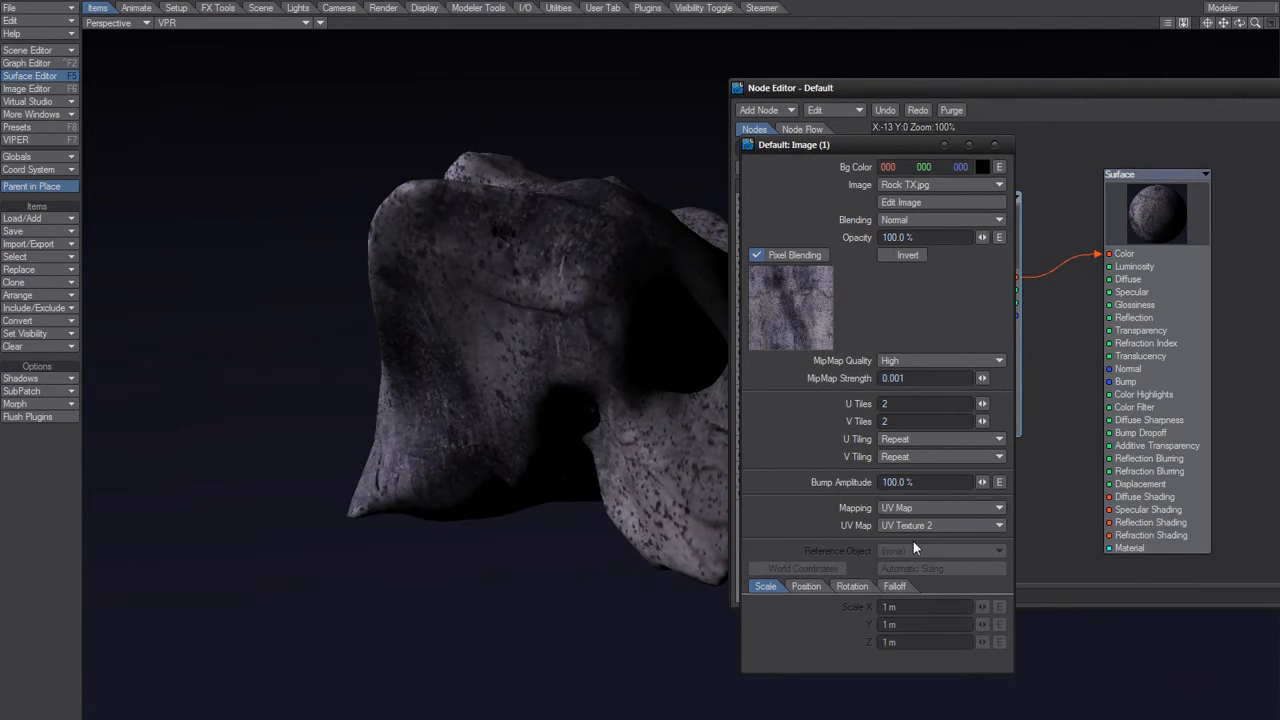
pyautogui.keyDown('alt'); pyautogui.moveTo(597, 432); pyautogui.dragTo(603, 304); pyautogui.keyUp('alt')
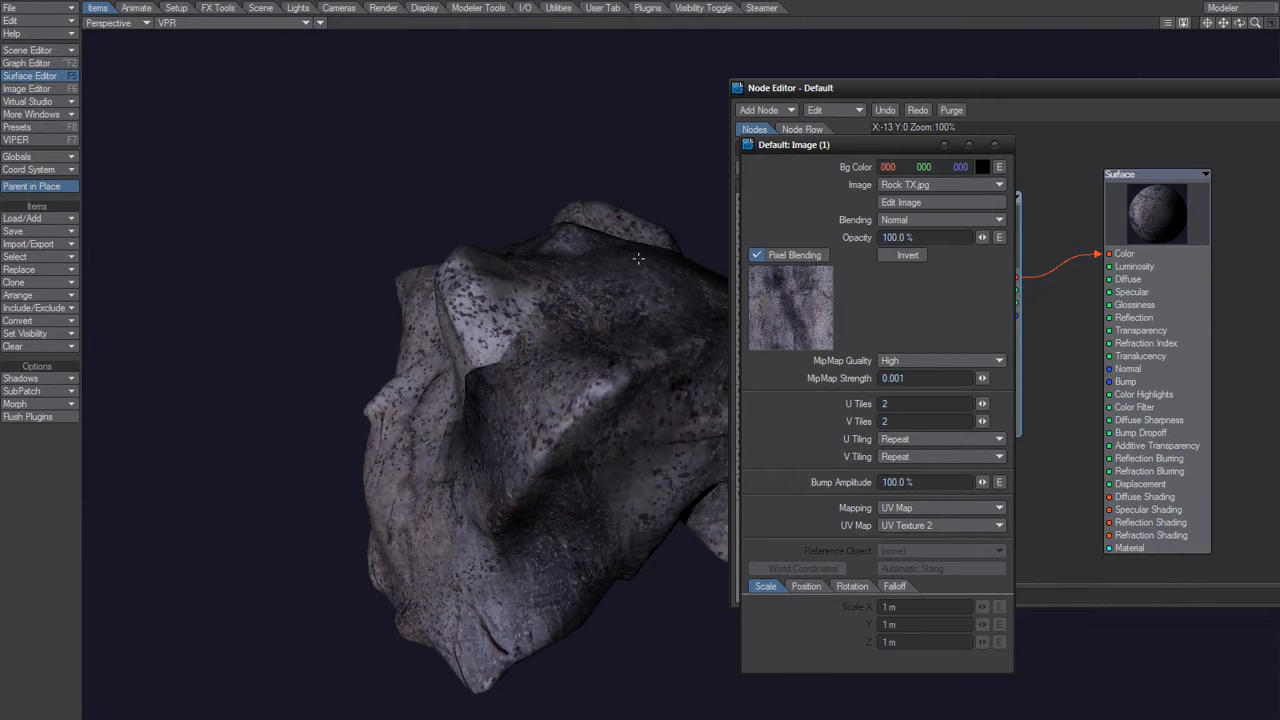
pyautogui.keyDown('alt'); pyautogui.moveTo(451, 442); pyautogui.dragTo(570, 430); pyautogui.keyUp('alt')
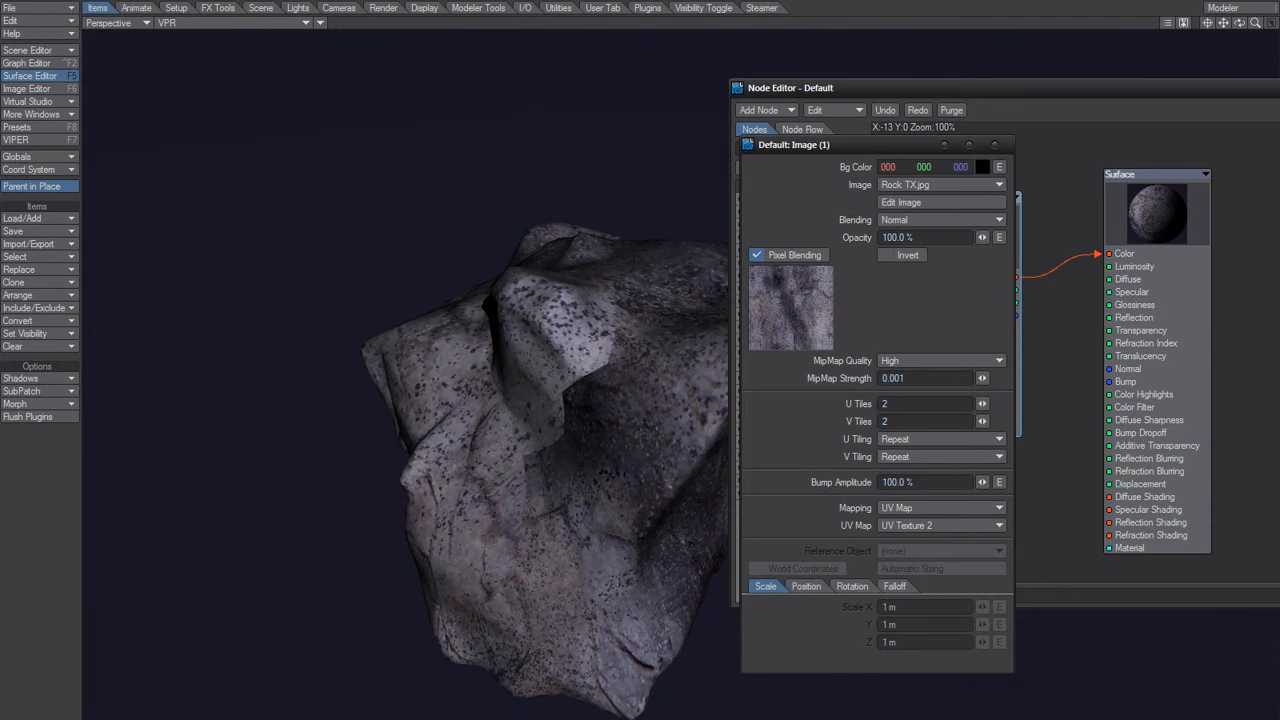
pyautogui.keyDown('alt'); pyautogui.moveTo(570, 430); pyautogui.dragTo(290, 270); pyautogui.keyUp('alt')
pyautogui.keyDown('alt'); pyautogui.moveTo(530, 400); pyautogui.dragTo(612, 405); pyautogui.keyUp('alt')
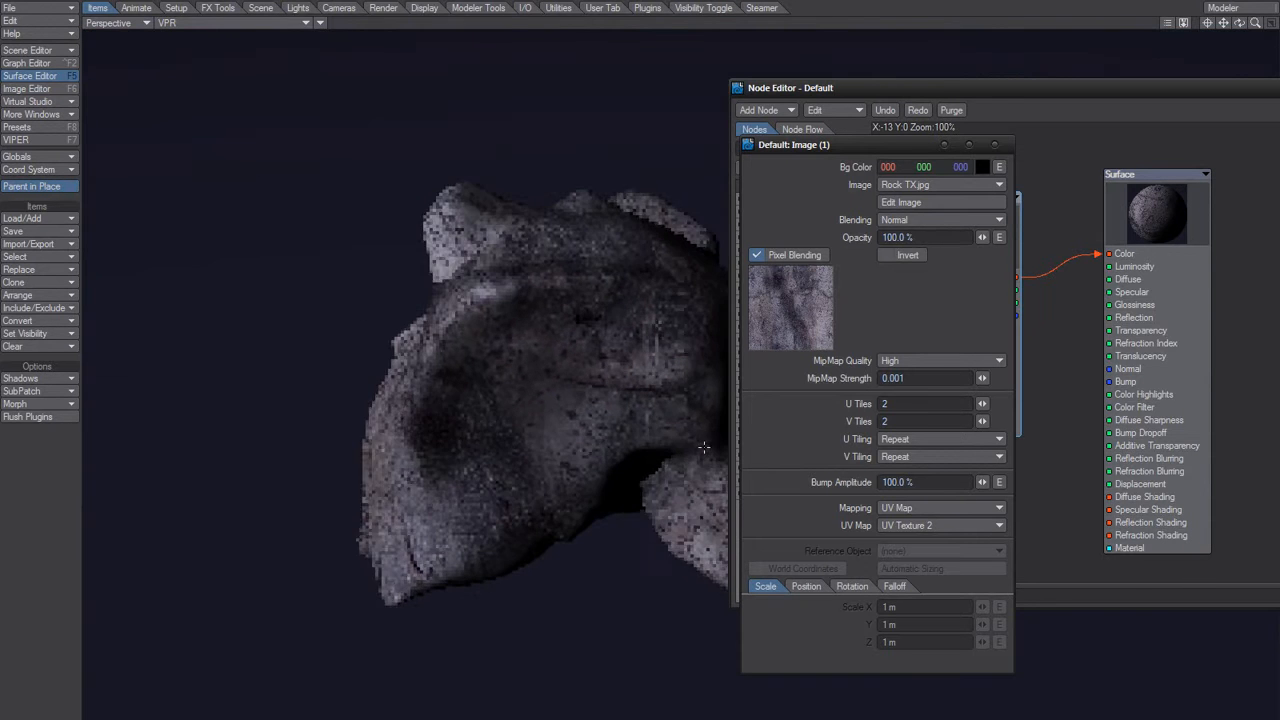
# - Try U and V tiling of 1 on the rock image and inspect the texture around the rock
pyautogui.click(899, 404)
pyautogui.write('1')
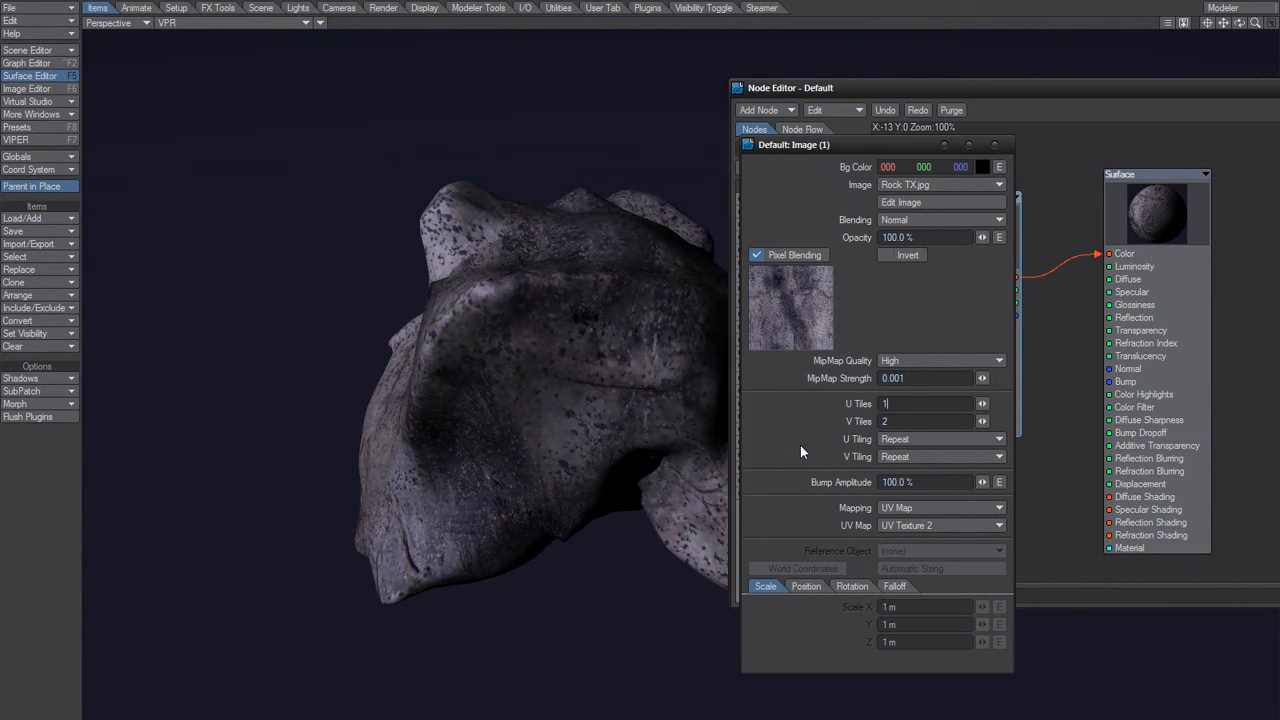
pyautogui.press('Tab')
pyautogui.write('1')
pyautogui.press('Tab')
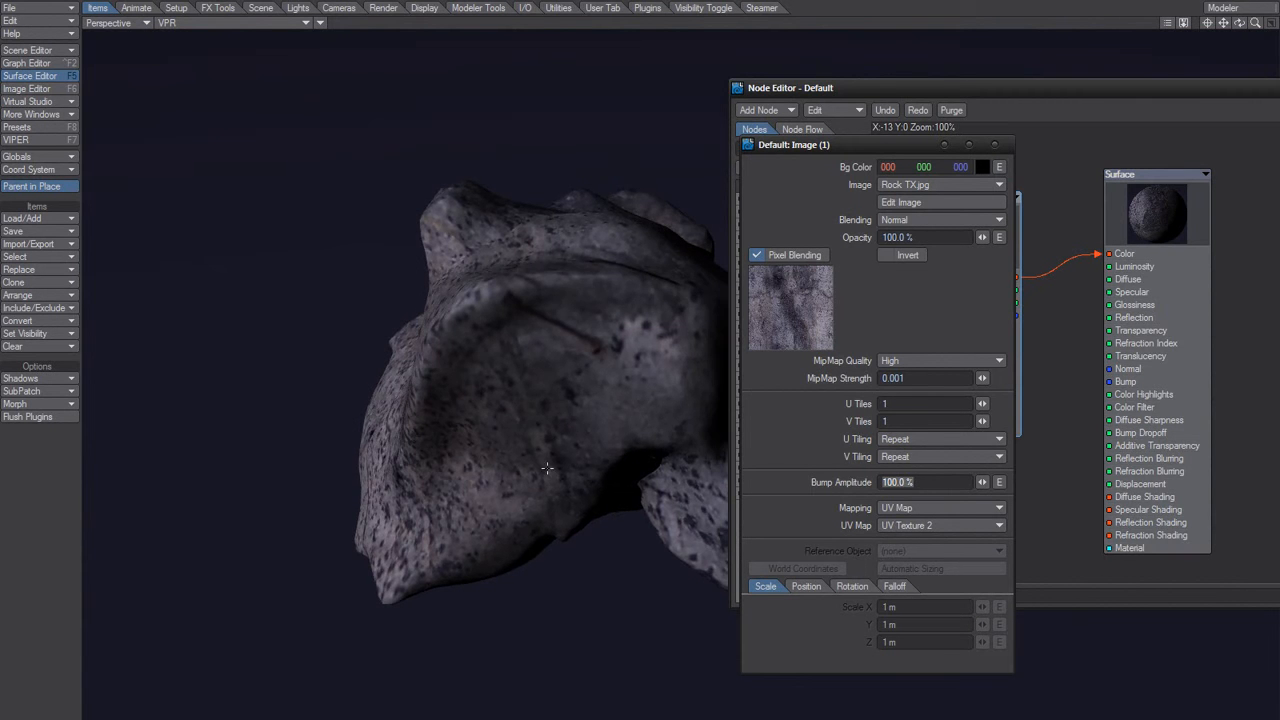
pyautogui.keyDown('alt'); pyautogui.moveTo(547, 468); pyautogui.dragTo(581, 453); pyautogui.keyUp('alt')
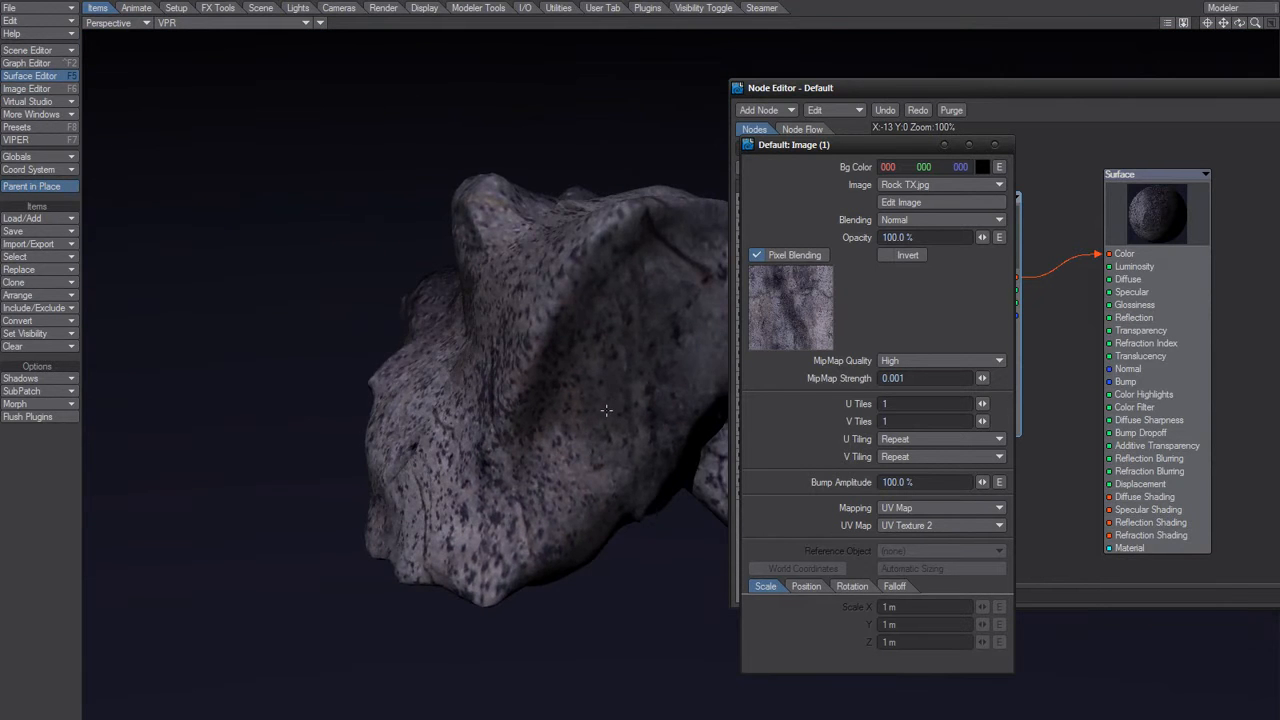
pyautogui.keyDown('alt'); pyautogui.moveTo(606, 409); pyautogui.dragTo(608, 423); pyautogui.keyUp('alt')
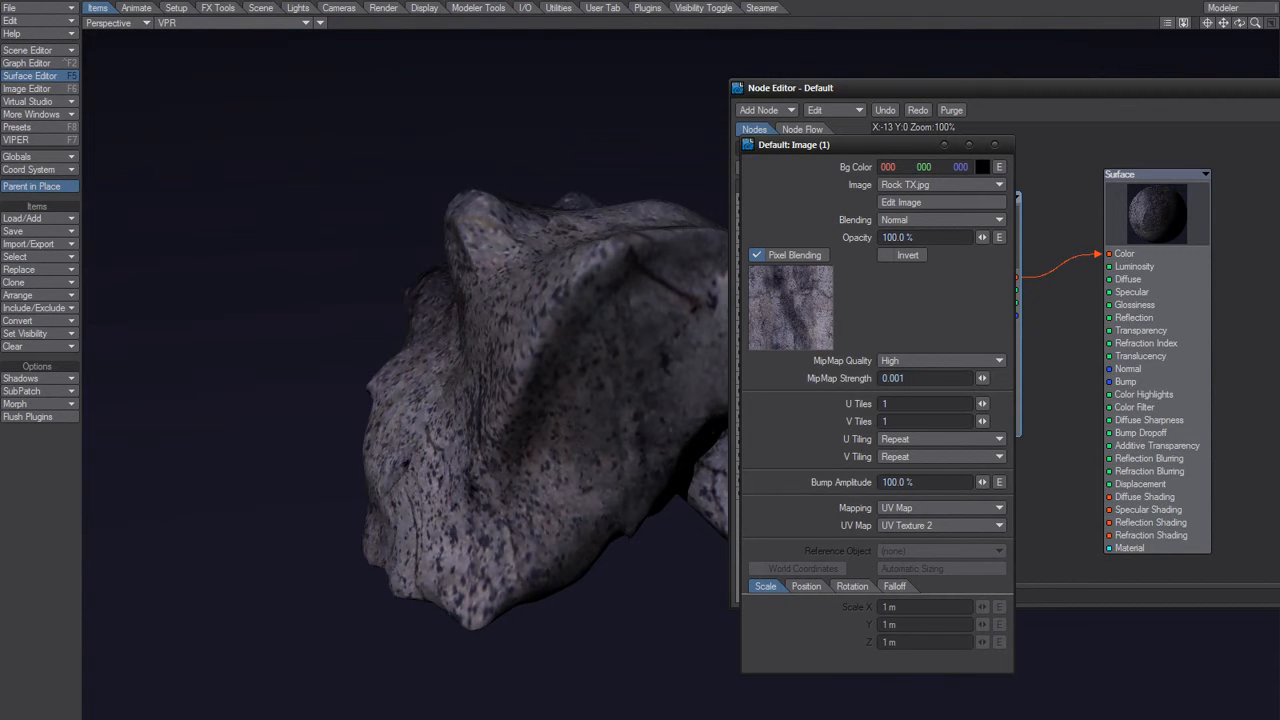
pyautogui.keyDown('alt'); pyautogui.moveTo(552, 428); pyautogui.dragTo(560, 460); pyautogui.keyUp('alt')
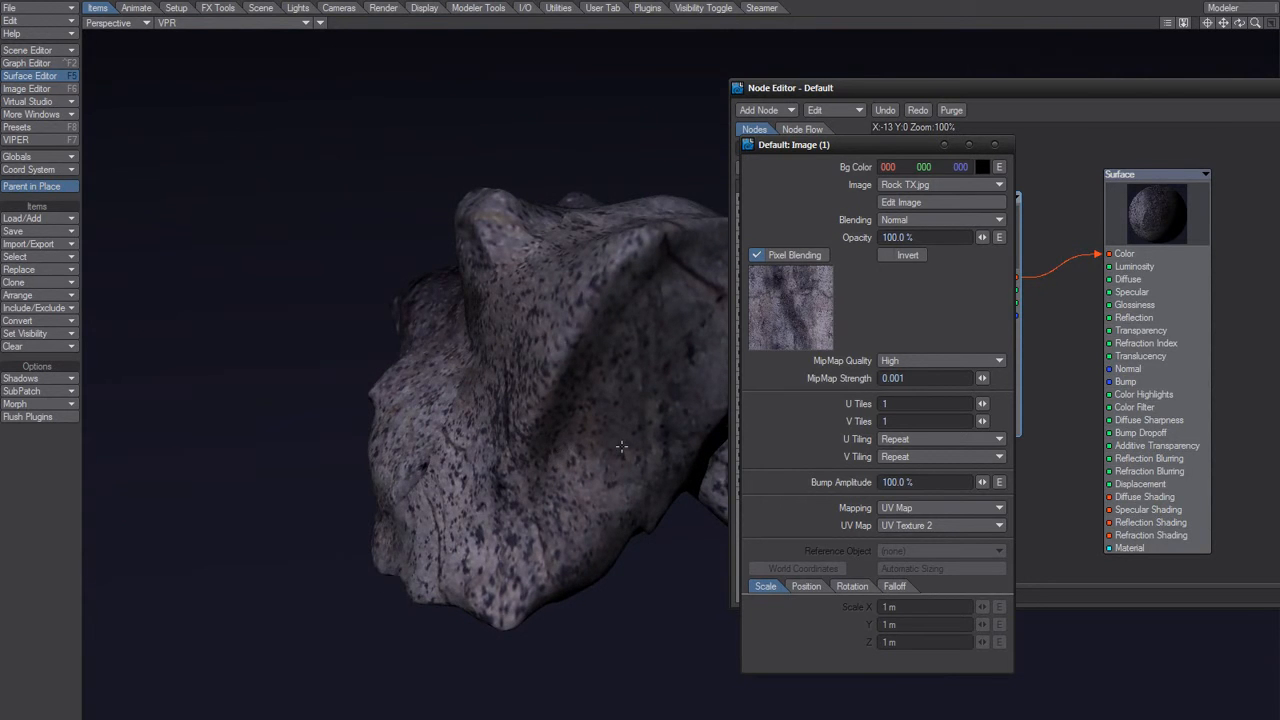
pyautogui.keyDown('alt'); pyautogui.moveTo(621, 447); pyautogui.dragTo(593, 449); pyautogui.keyUp('alt')
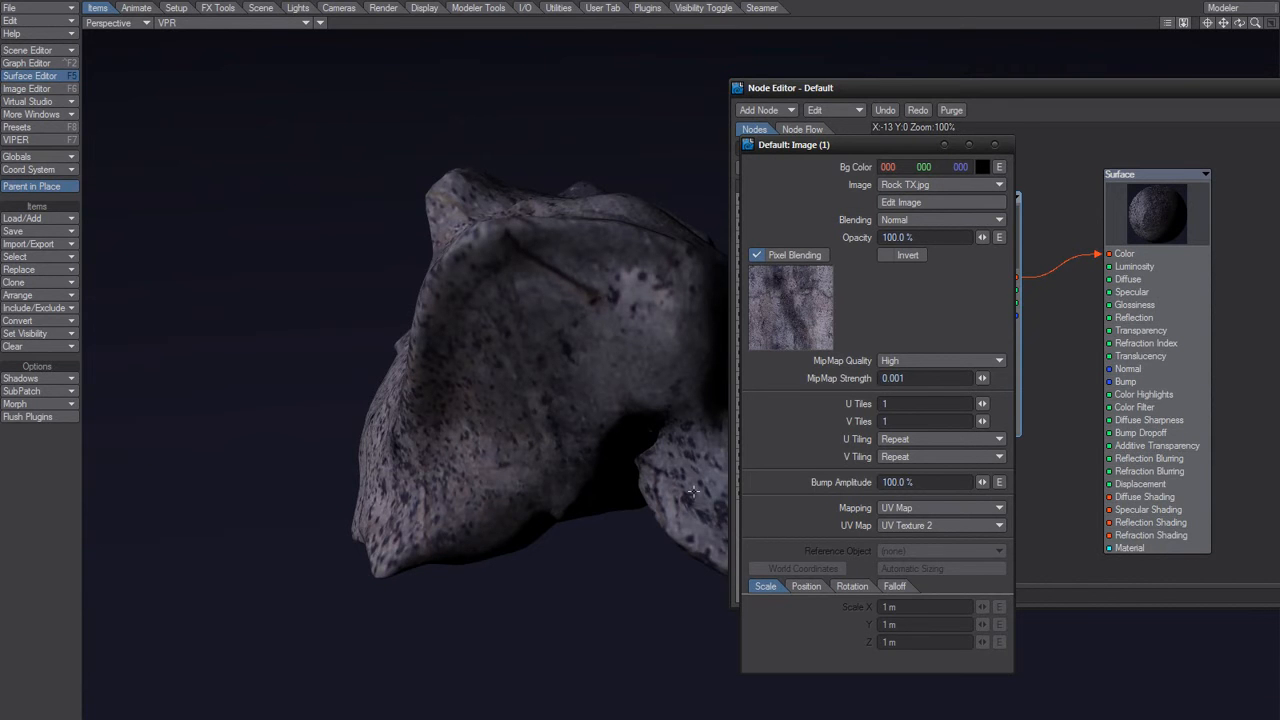
pyautogui.keyDown('alt'); pyautogui.keyDown('shift'); pyautogui.moveTo(694, 480); pyautogui.dragTo(644, 470); pyautogui.keyUp('shift'); pyautogui.keyUp('alt')
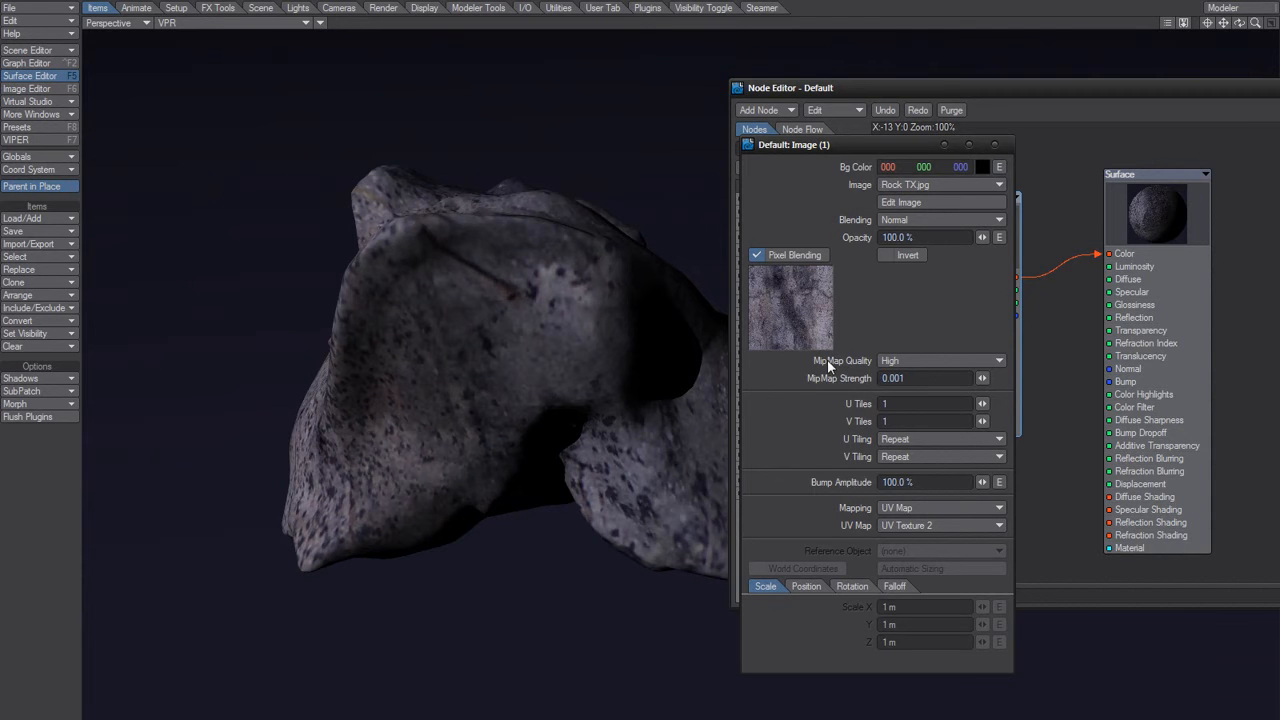
# - Set the rock image's U Tiles and V Tiles to 2
pyautogui.click(887, 405)
pyautogui.write('2')
pyautogui.press('Tab')
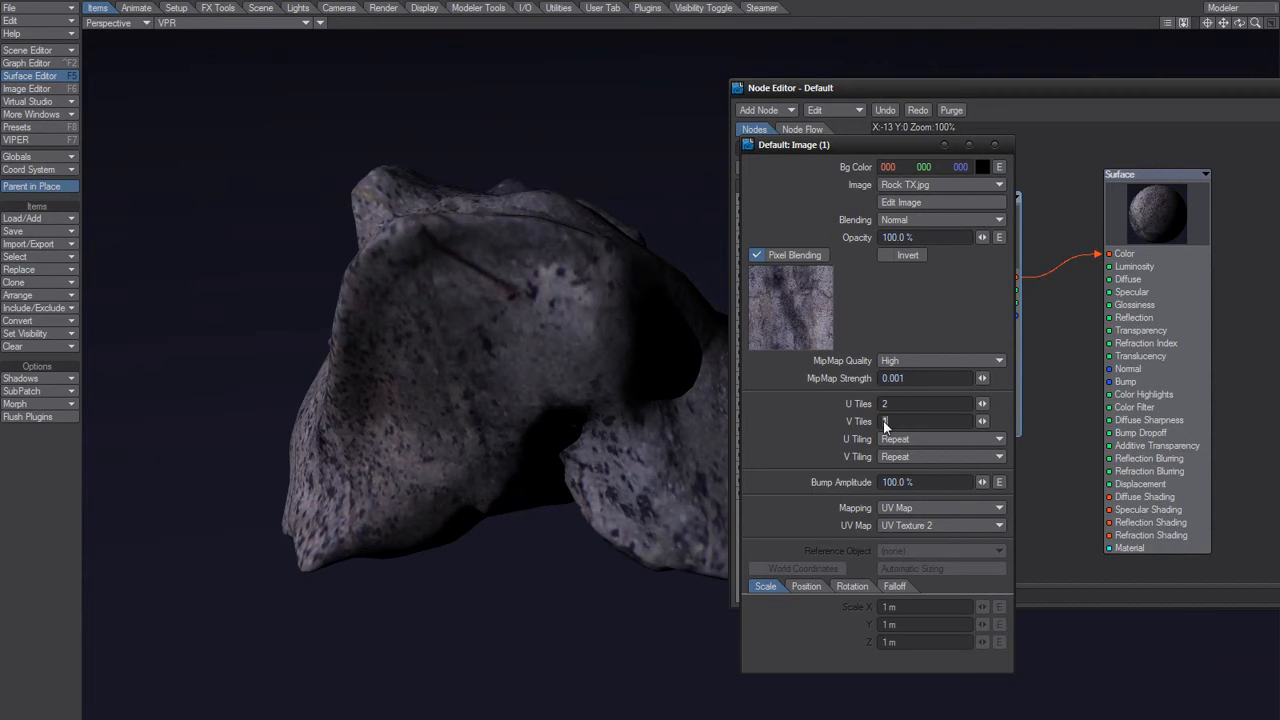
pyautogui.write('2')
pyautogui.press('Tab')
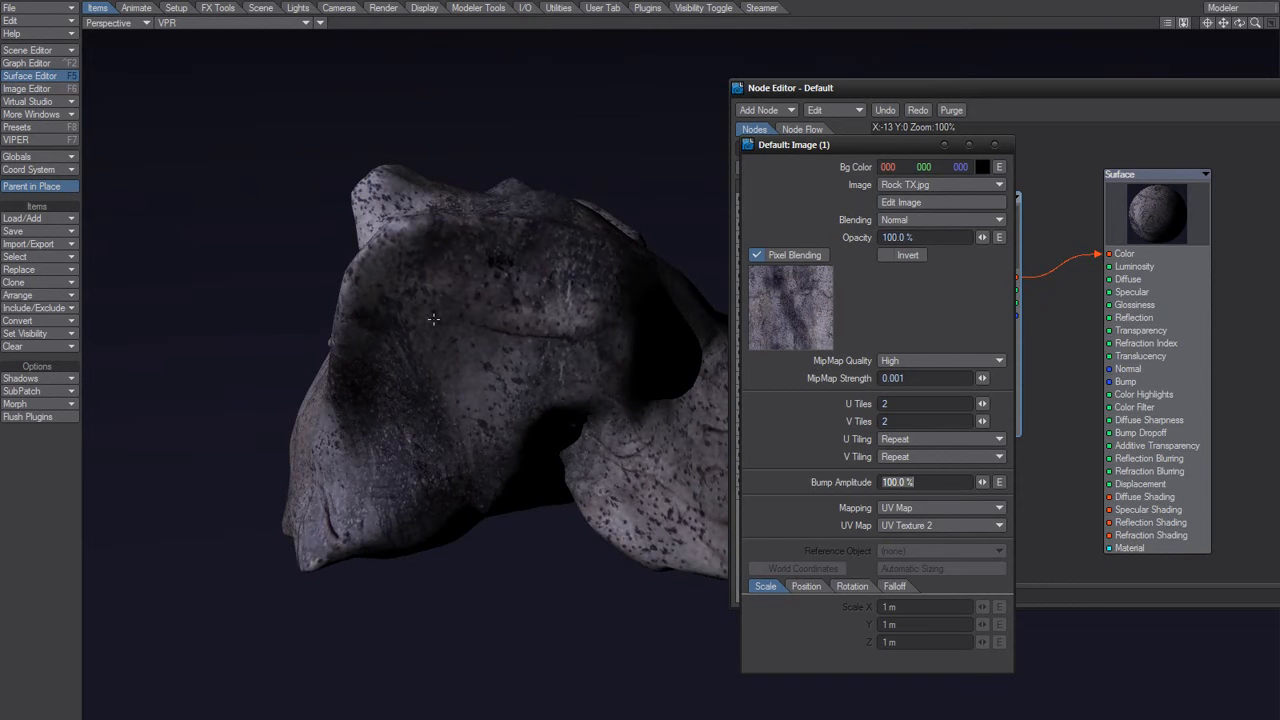
# - Try U and V tiling of 3 on the rock image and examine the texture from several angles
pyautogui.click(886, 403)
pyautogui.write('3')
pyautogui.press('Tab')
pyautogui.write('3')
pyautogui.press('Tab')
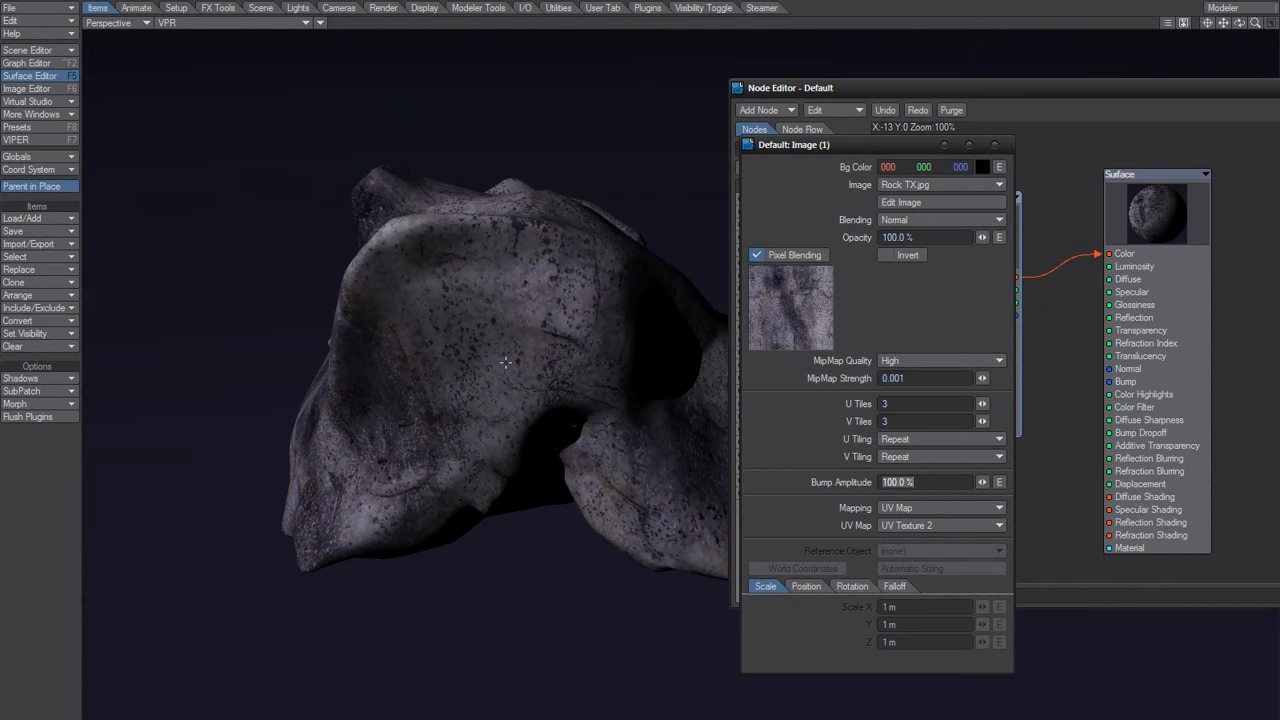
pyautogui.keyDown('alt'); pyautogui.moveTo(506, 362); pyautogui.dragTo(514, 384); pyautogui.keyUp('alt')
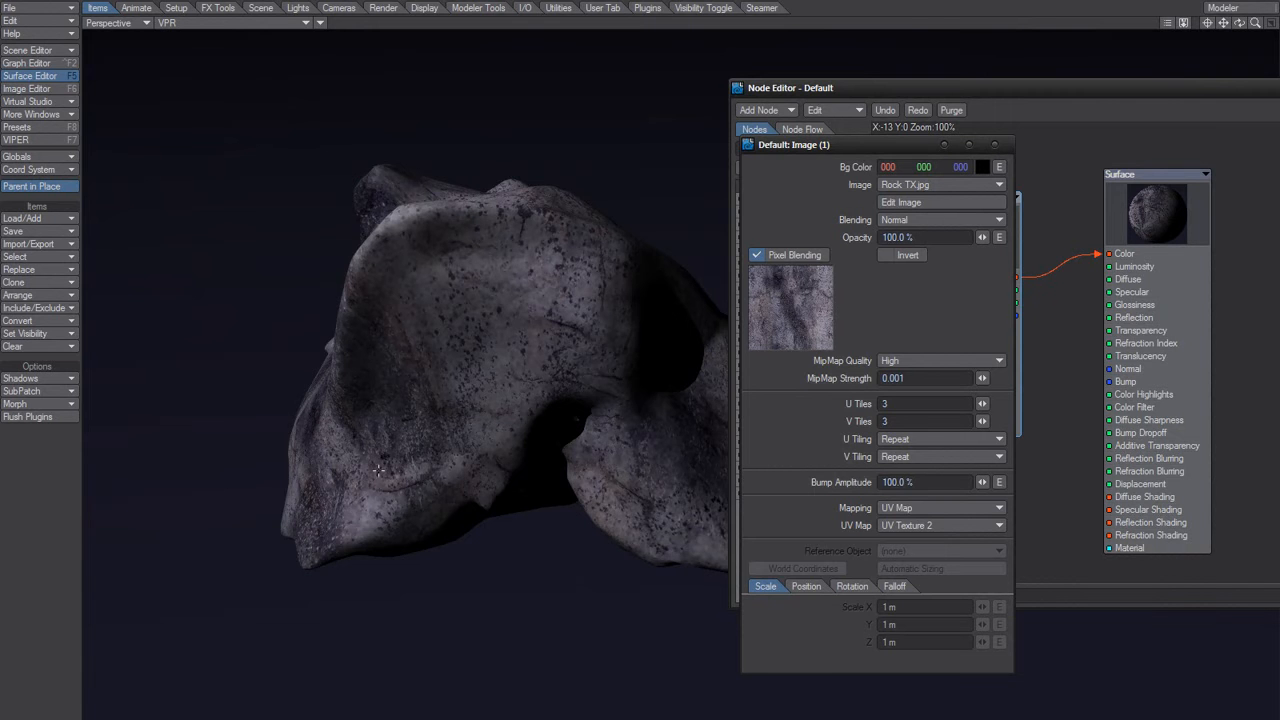
pyautogui.keyDown('alt'); pyautogui.moveTo(350, 490); pyautogui.dragTo(459, 481); pyautogui.keyUp('alt')
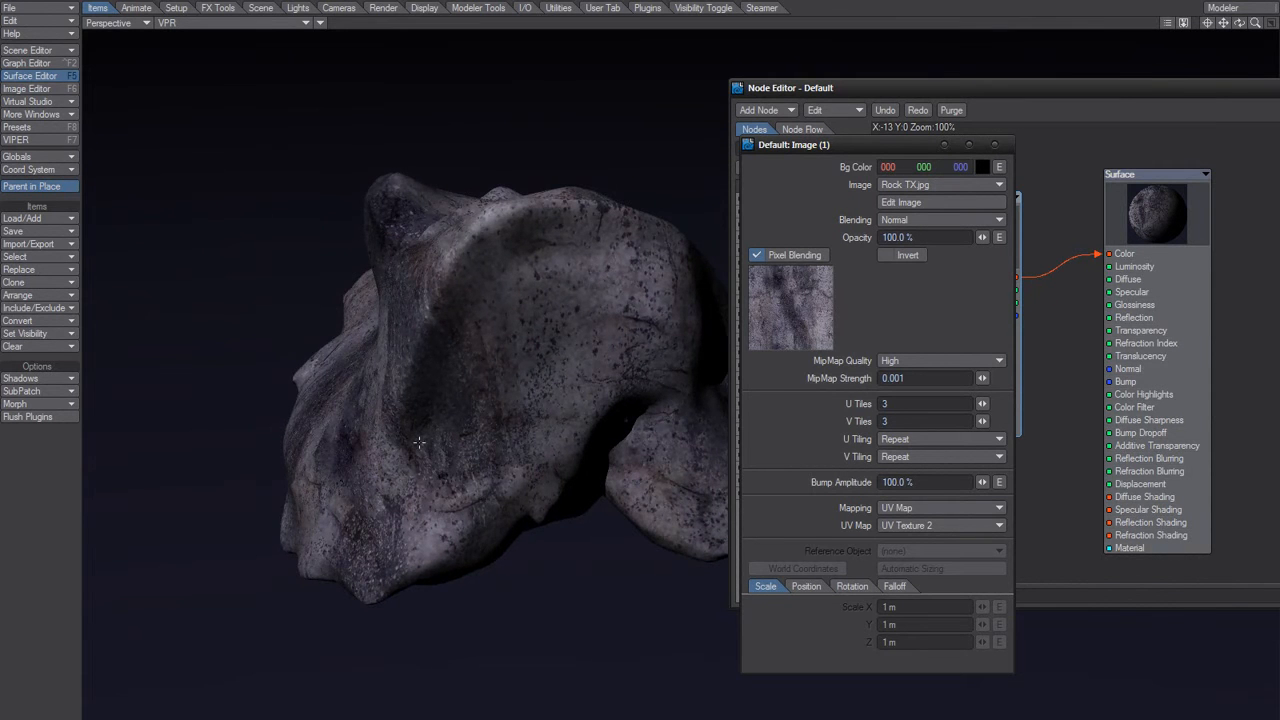
pyautogui.keyDown('alt'); pyautogui.moveTo(419, 441); pyautogui.dragTo(543, 477); pyautogui.keyUp('alt')
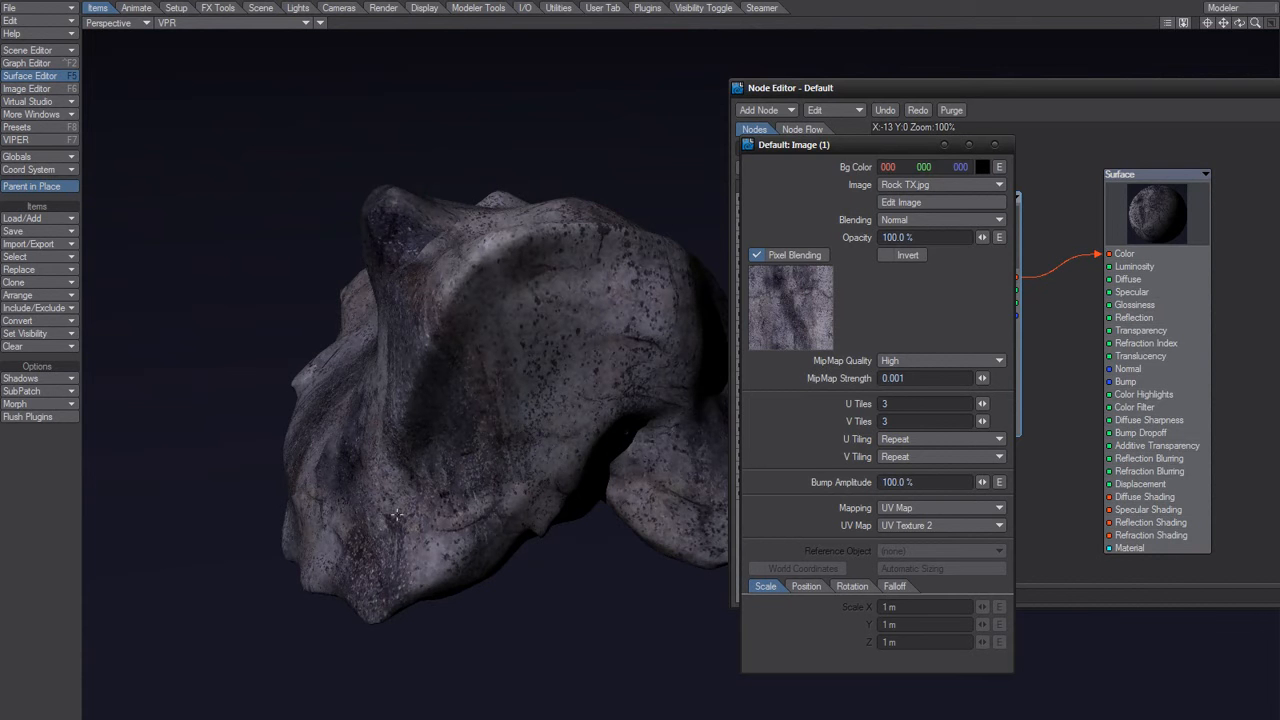
pyautogui.keyDown('alt'); pyautogui.moveTo(396, 514); pyautogui.dragTo(562, 506); pyautogui.keyUp('alt')
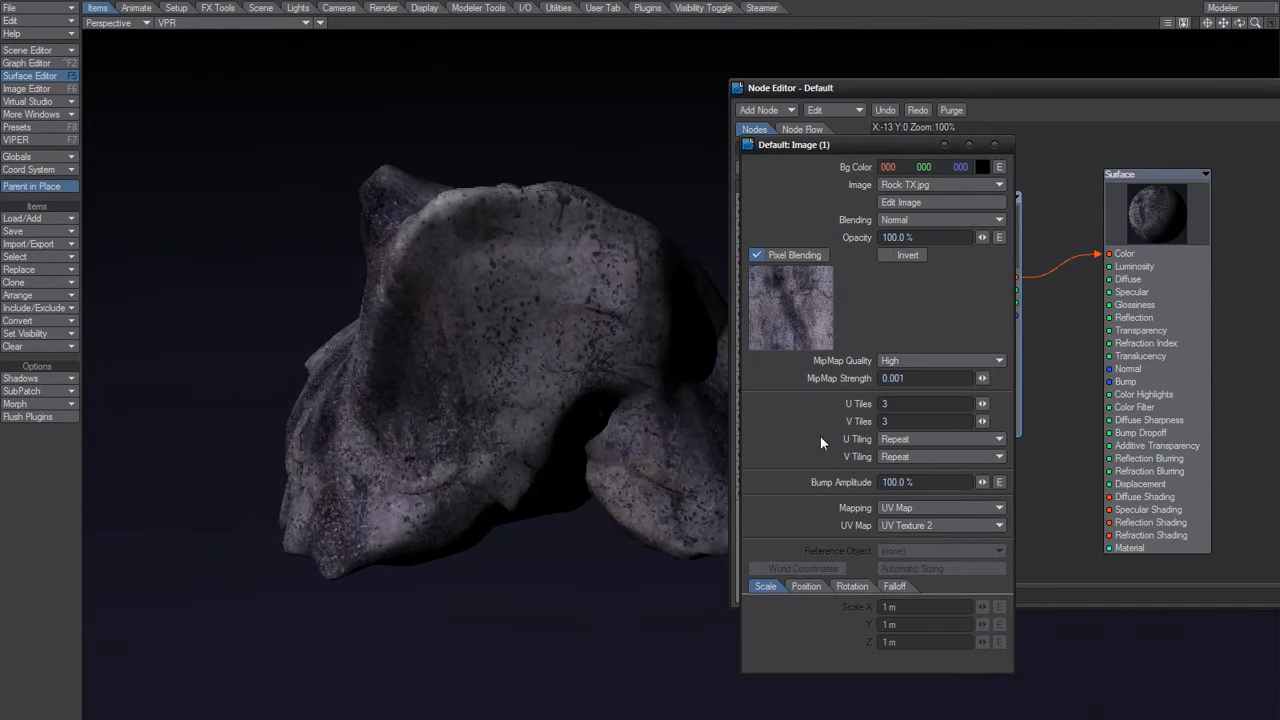
# - Return the rock image's U Tiles and V Tiles to 2 and check the result around the rock
pyautogui.click(897, 404)
pyautogui.write('2')
pyautogui.press('Tab')
pyautogui.write('2')
pyautogui.press('Tab')
pyautogui.press('Return')
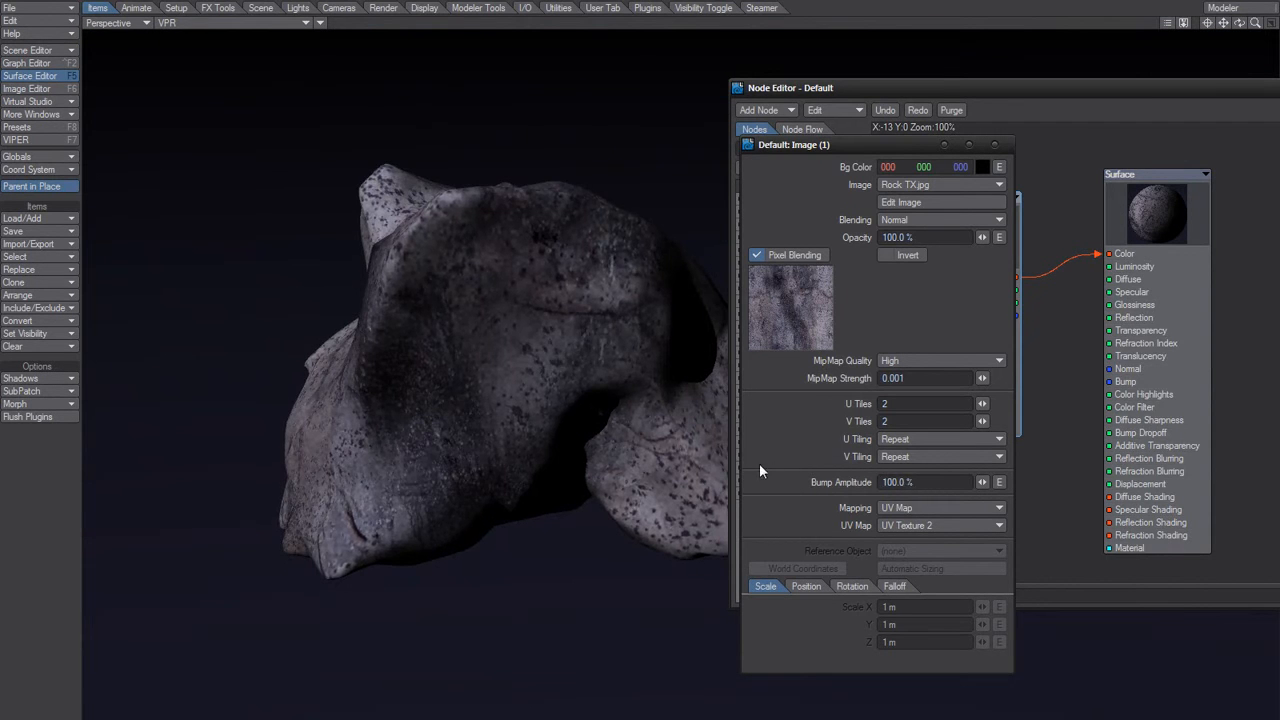
pyautogui.keyDown('alt'); pyautogui.moveTo(371, 344); pyautogui.dragTo(533, 421); pyautogui.keyUp('alt')
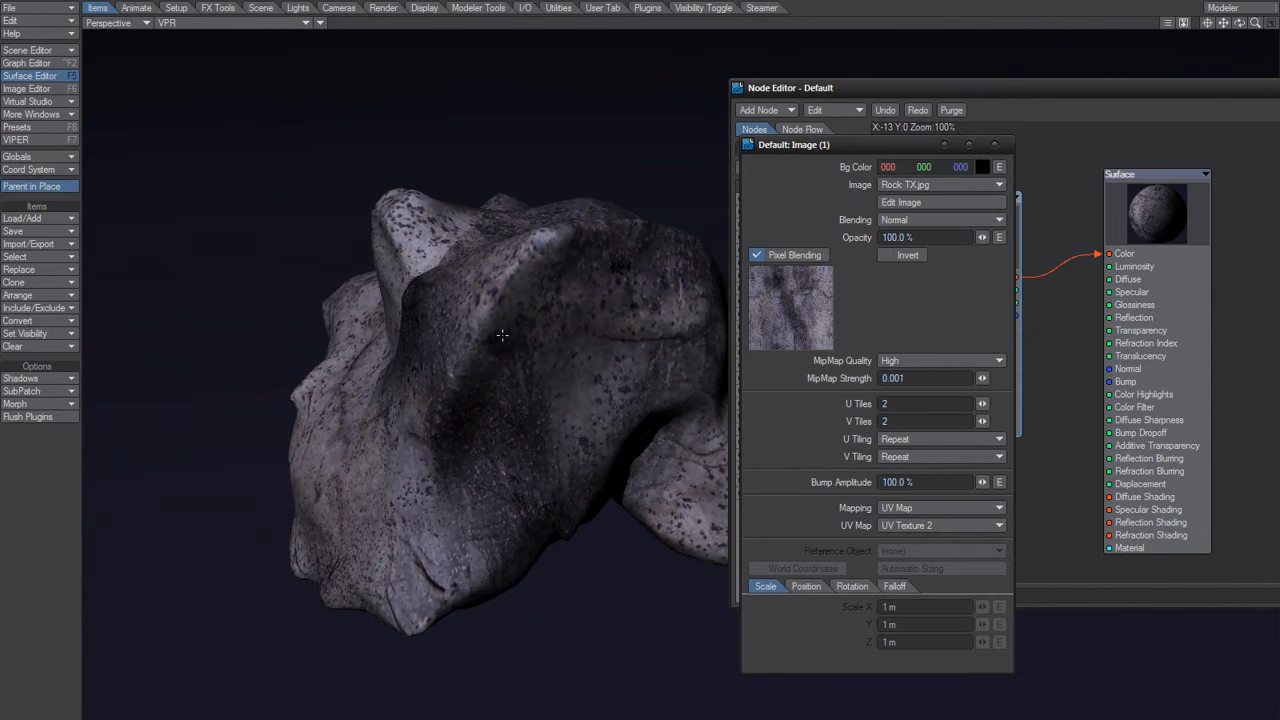
# - Try UV Texture as the rock image's UV map and compare the texture on the rock from several angles
pyautogui.keyDown('alt'); pyautogui.moveTo(626, 343); pyautogui.dragTo(470, 254); pyautogui.keyUp('alt')
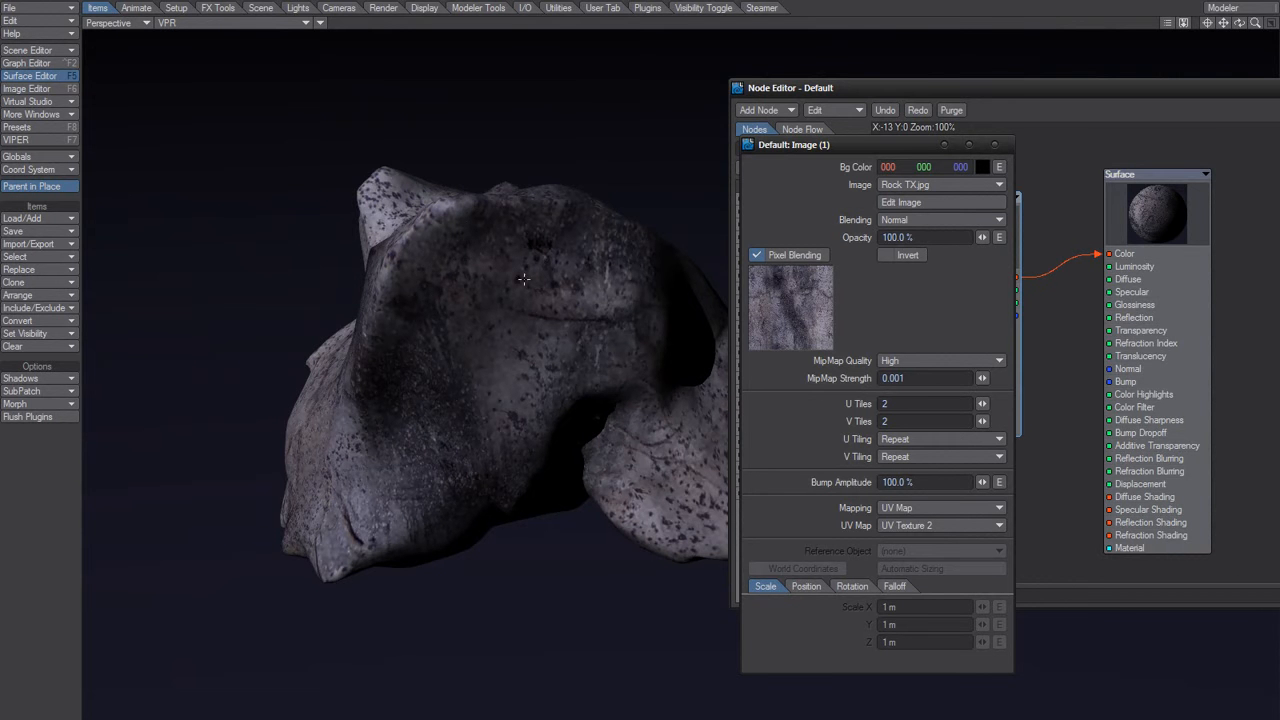
pyautogui.moveTo(503, 301)
pyautogui.keyDown('alt'); pyautogui.mouseDown()
pyautogui.moveTo(514, 342)
pyautogui.moveTo(499, 302)
pyautogui.mouseUp(); pyautogui.keyUp('alt')
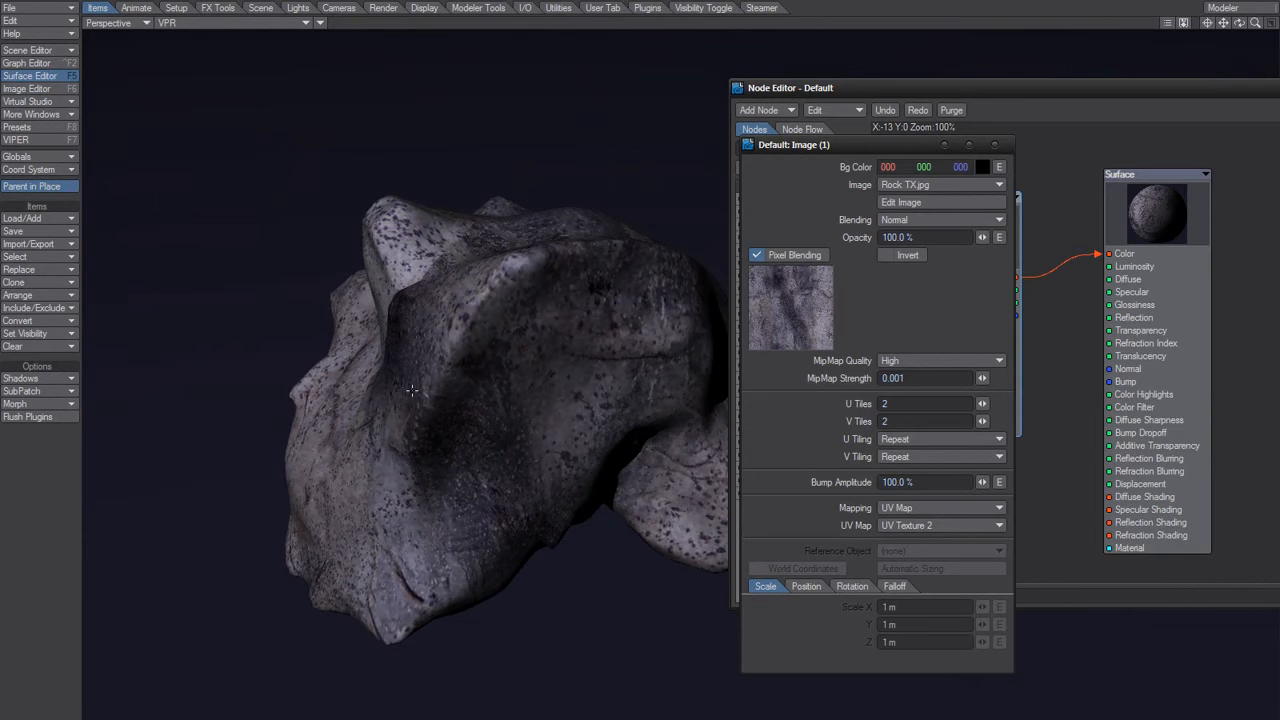
pyautogui.moveTo(846, 144); pyautogui.dragTo(902, 60)
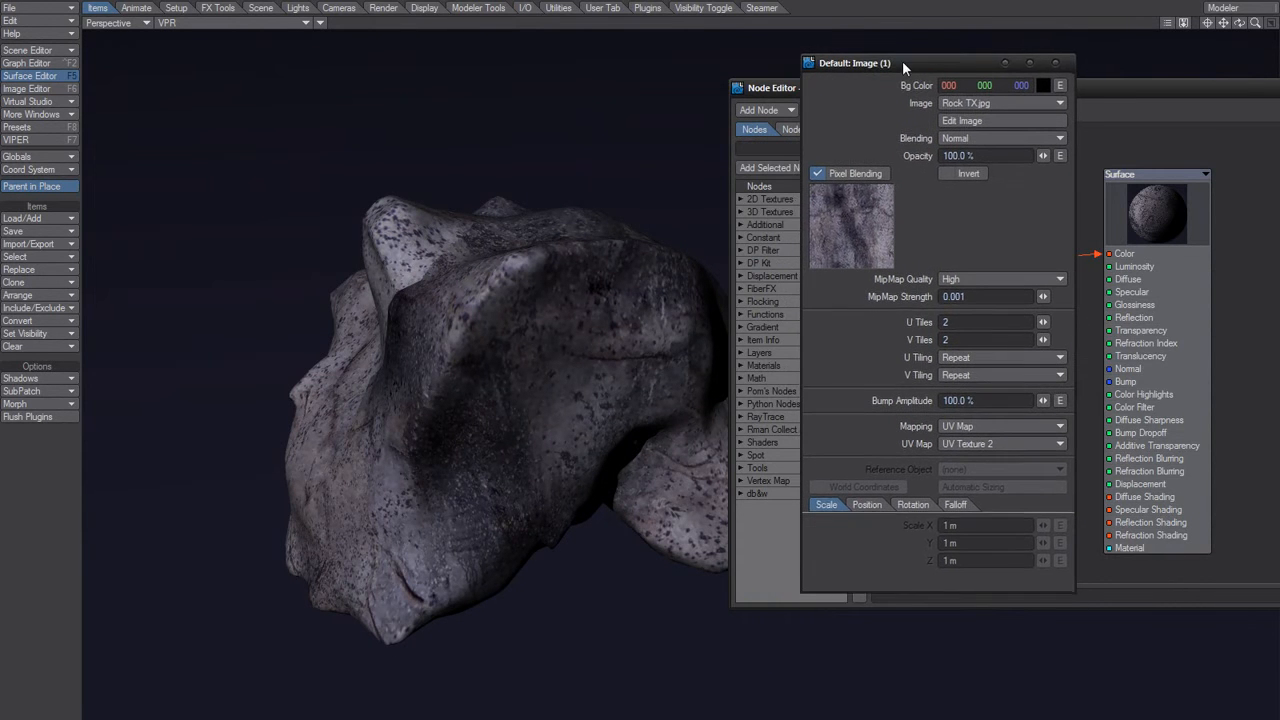
pyautogui.click(974, 444)
pyautogui.click(969, 433)
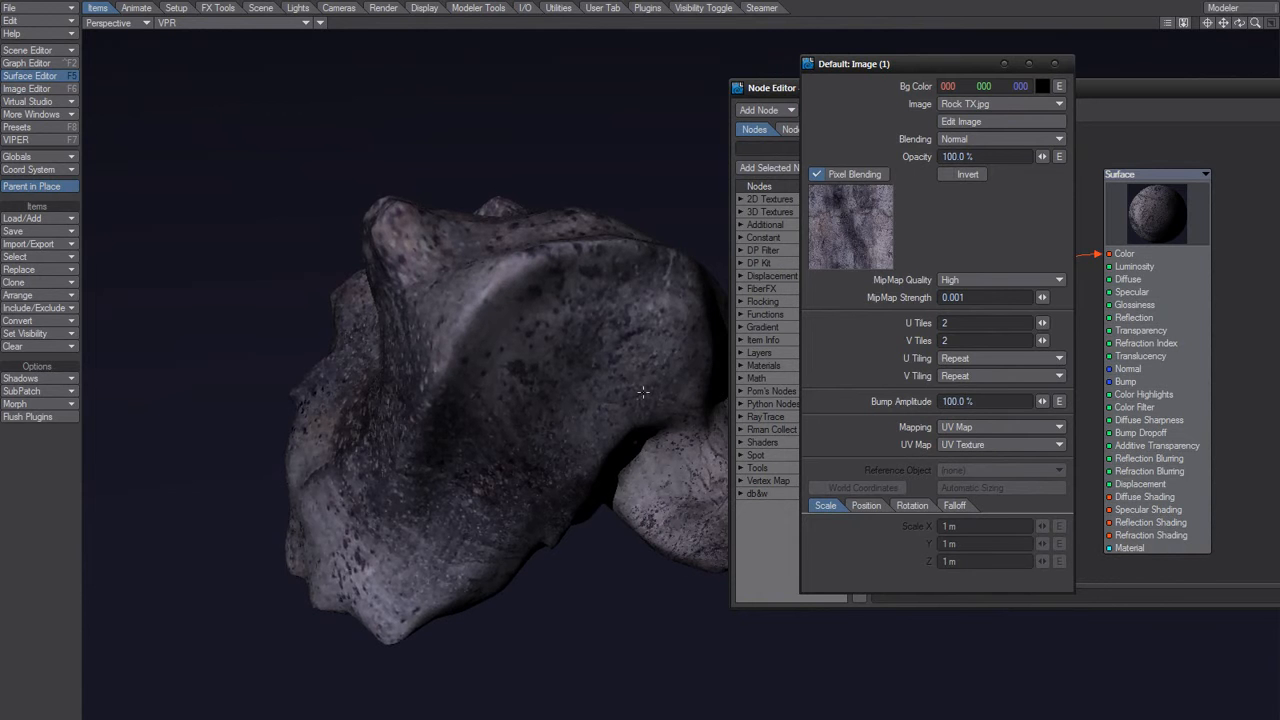
pyautogui.moveTo(586, 482)
pyautogui.keyDown('alt'); pyautogui.mouseDown()
pyautogui.moveTo(590, 390)
pyautogui.moveTo(588, 502)
pyautogui.mouseUp(); pyautogui.keyUp('alt')
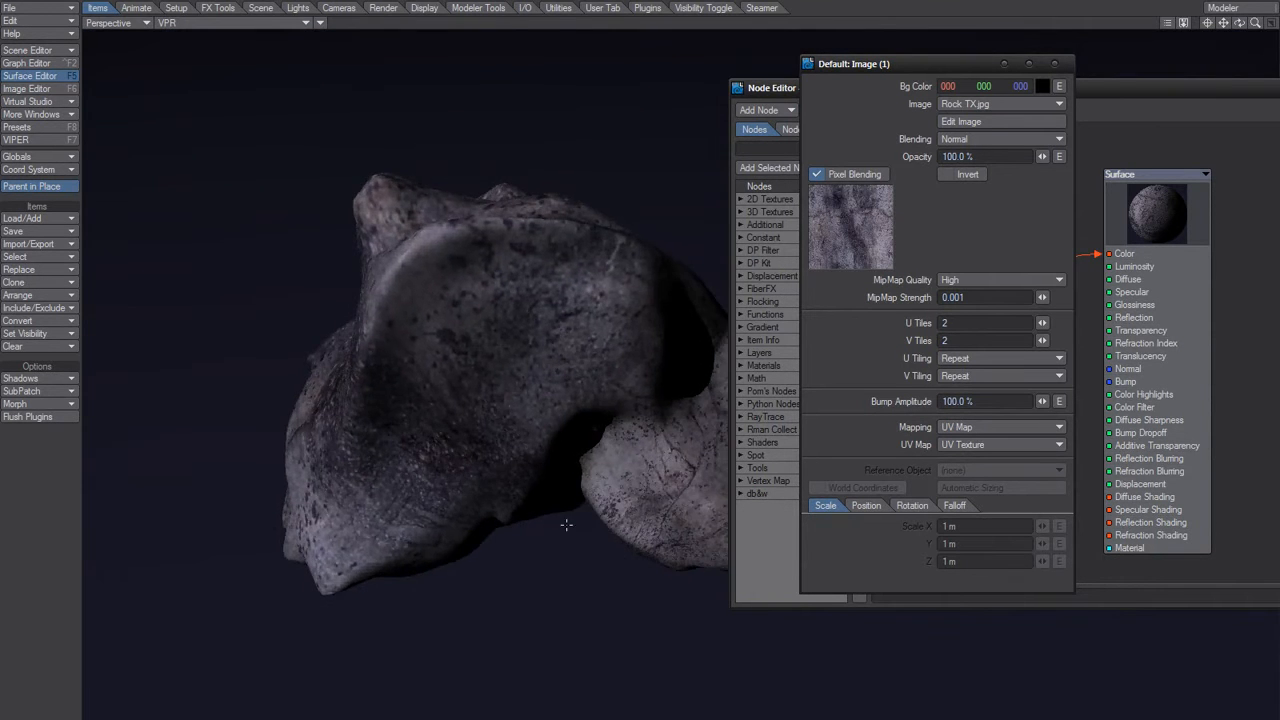
# - Switch the rock image's UV map back to UV Texture 2 and inspect the rock for seams and stretching
pyautogui.click(970, 446)
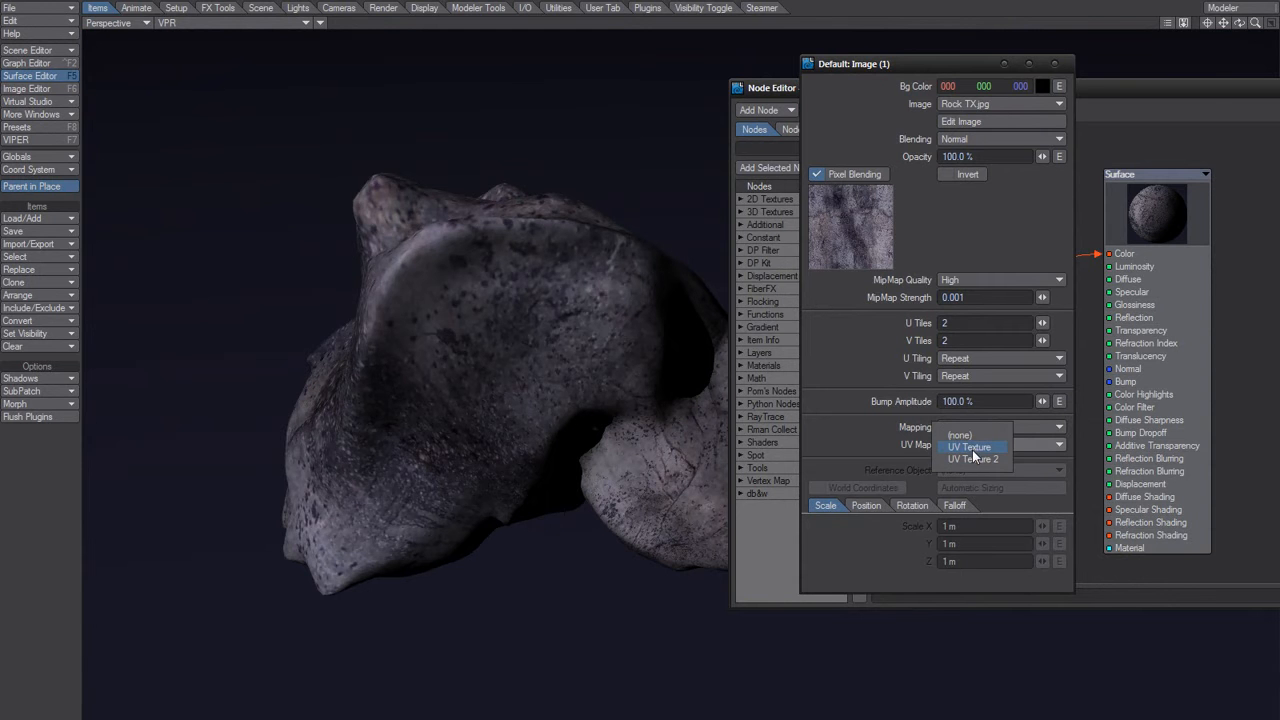
pyautogui.click(955, 459)
pyautogui.keyDown('alt'); pyautogui.moveTo(530, 400); pyautogui.dragTo(454, 326); pyautogui.keyUp('alt')
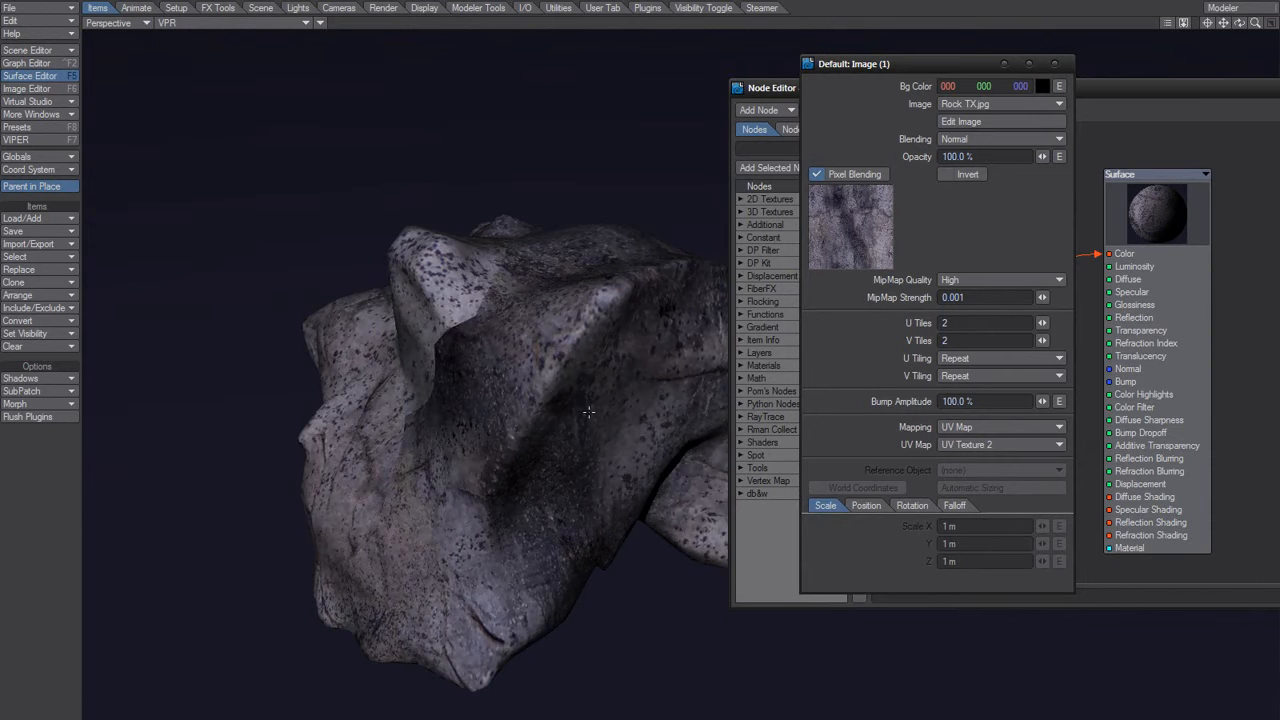
pyautogui.keyDown('alt'); pyautogui.moveTo(589, 411); pyautogui.dragTo(565, 376); pyautogui.keyUp('alt')
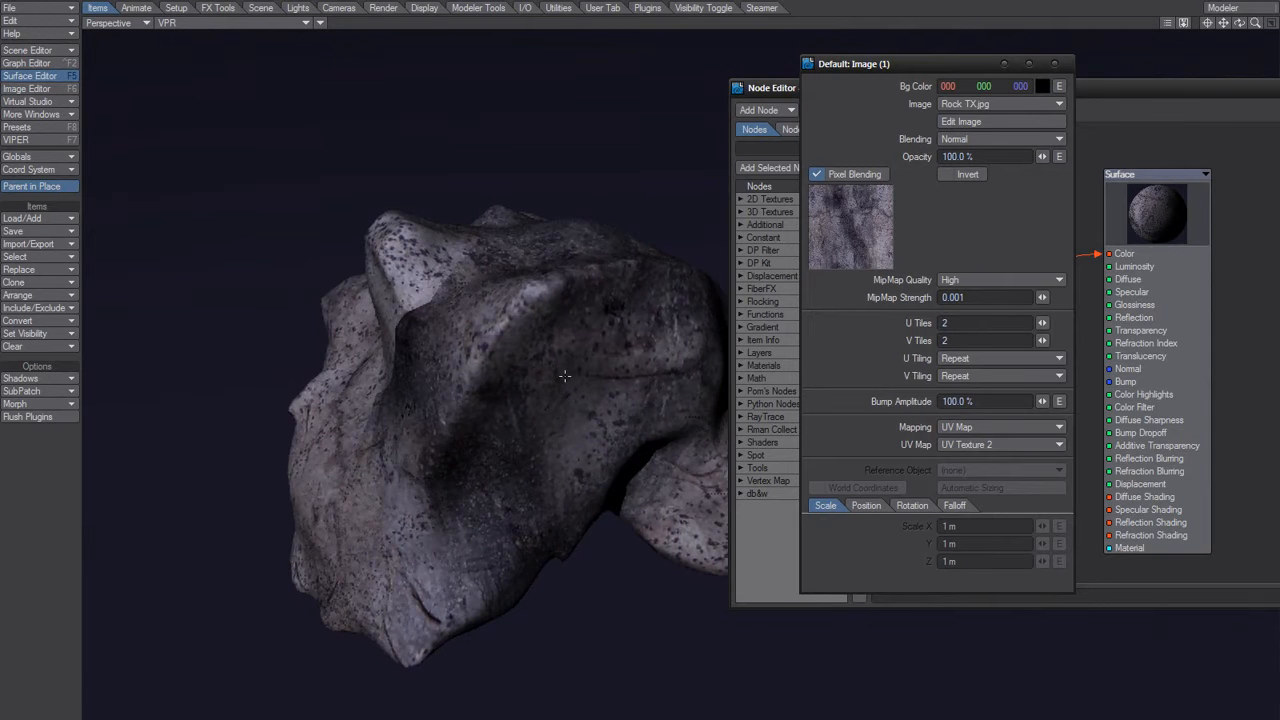
pyautogui.keyDown('alt'); pyautogui.moveTo(486, 366); pyautogui.dragTo(390, 485); pyautogui.keyUp('alt')
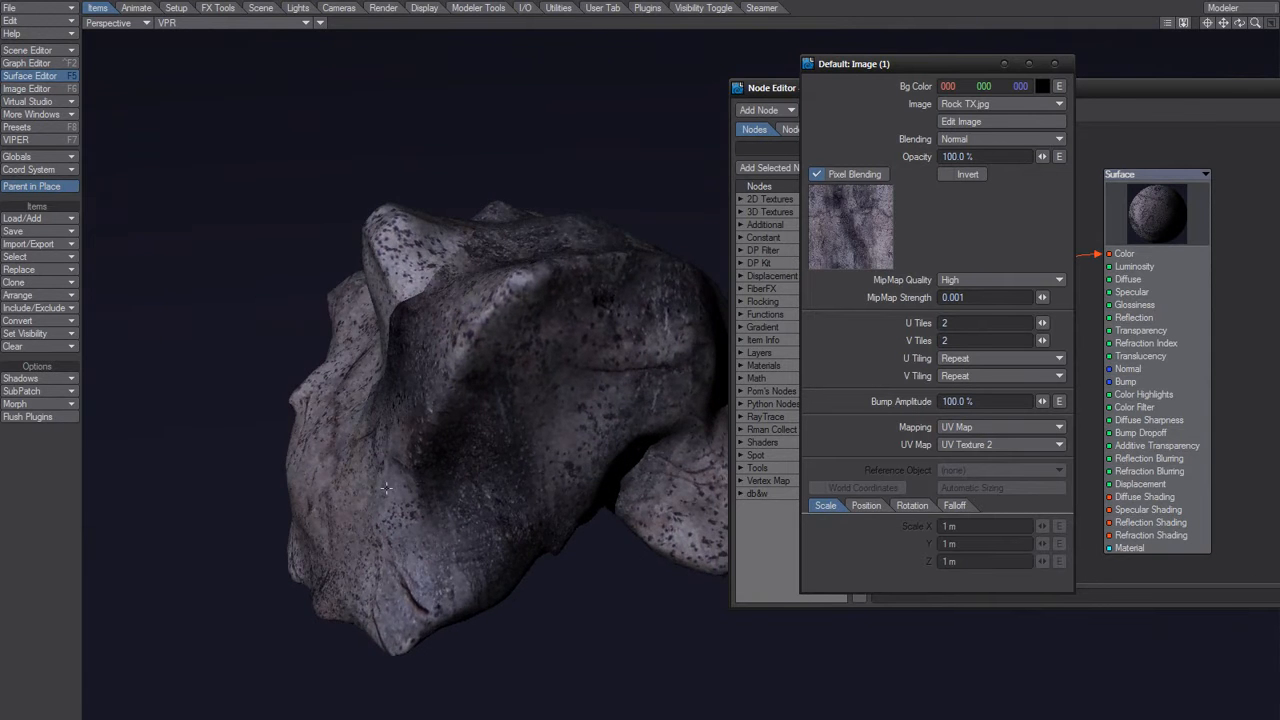
pyautogui.keyDown('alt'); pyautogui.moveTo(569, 378); pyautogui.dragTo(566, 370); pyautogui.keyUp('alt')
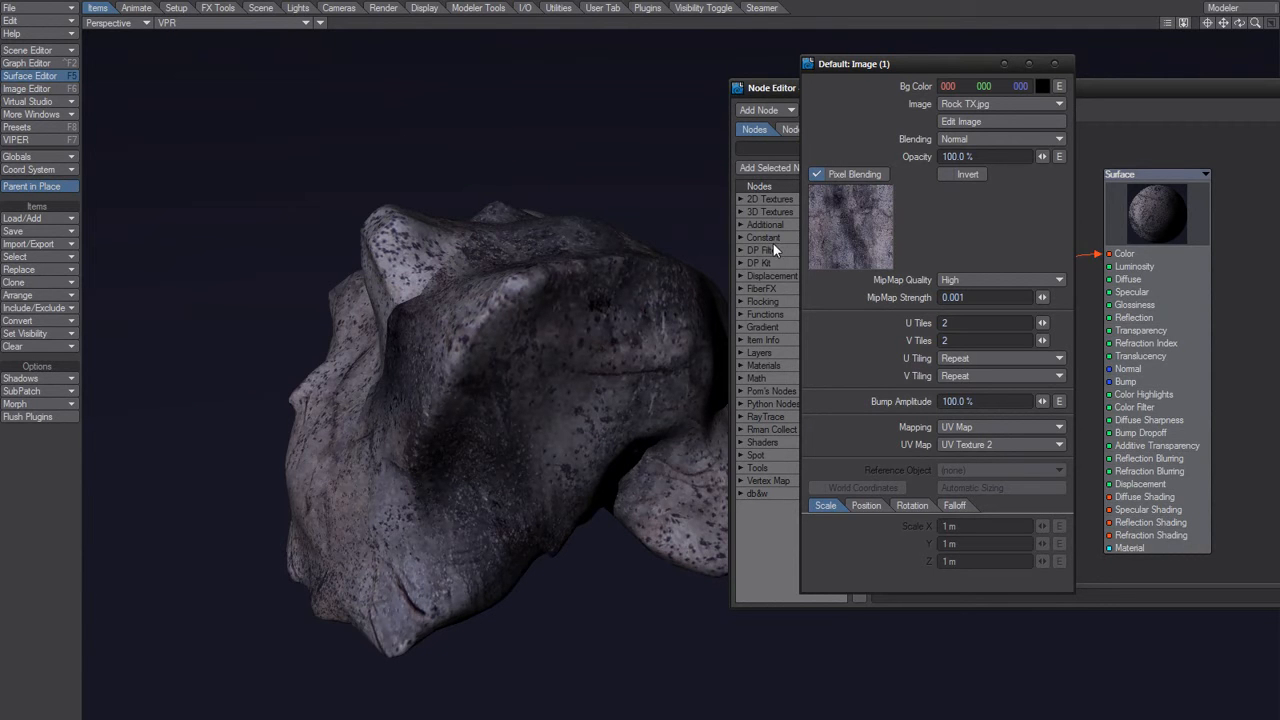
# - Close the image node's settings, the Node Editor and the Surface Editor
pyautogui.click(1055, 64)
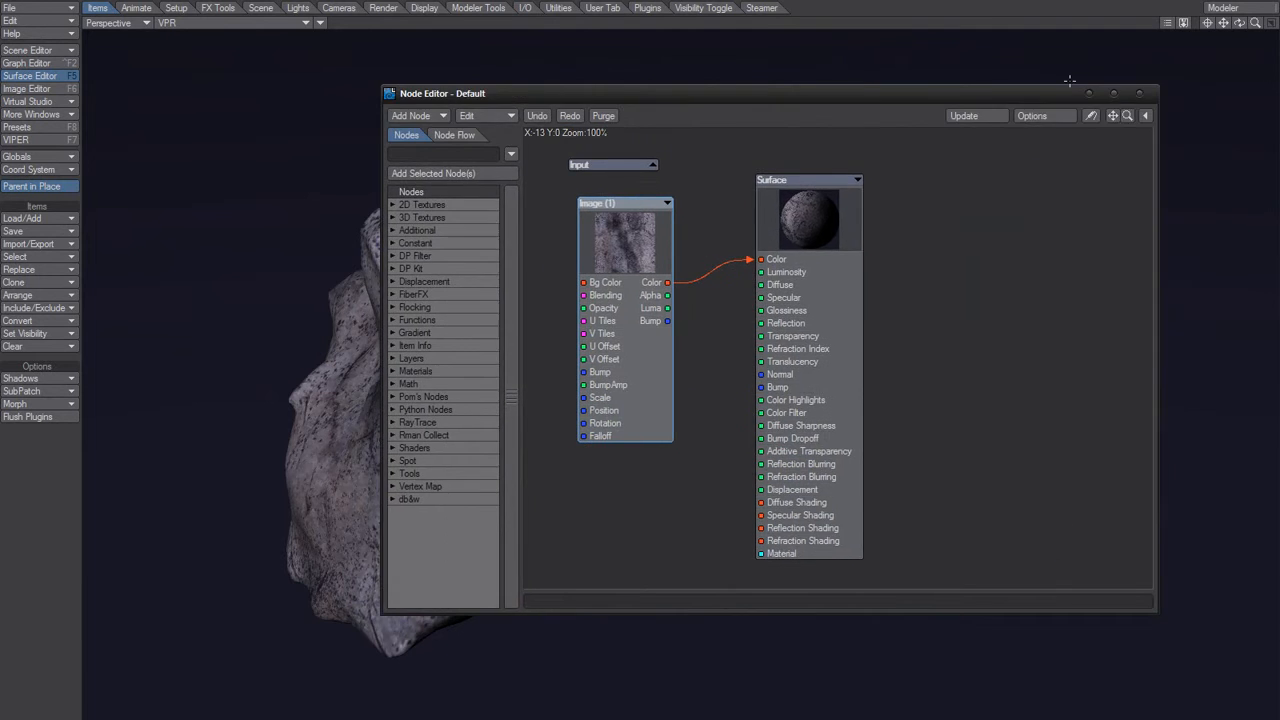
pyautogui.click(1139, 93)
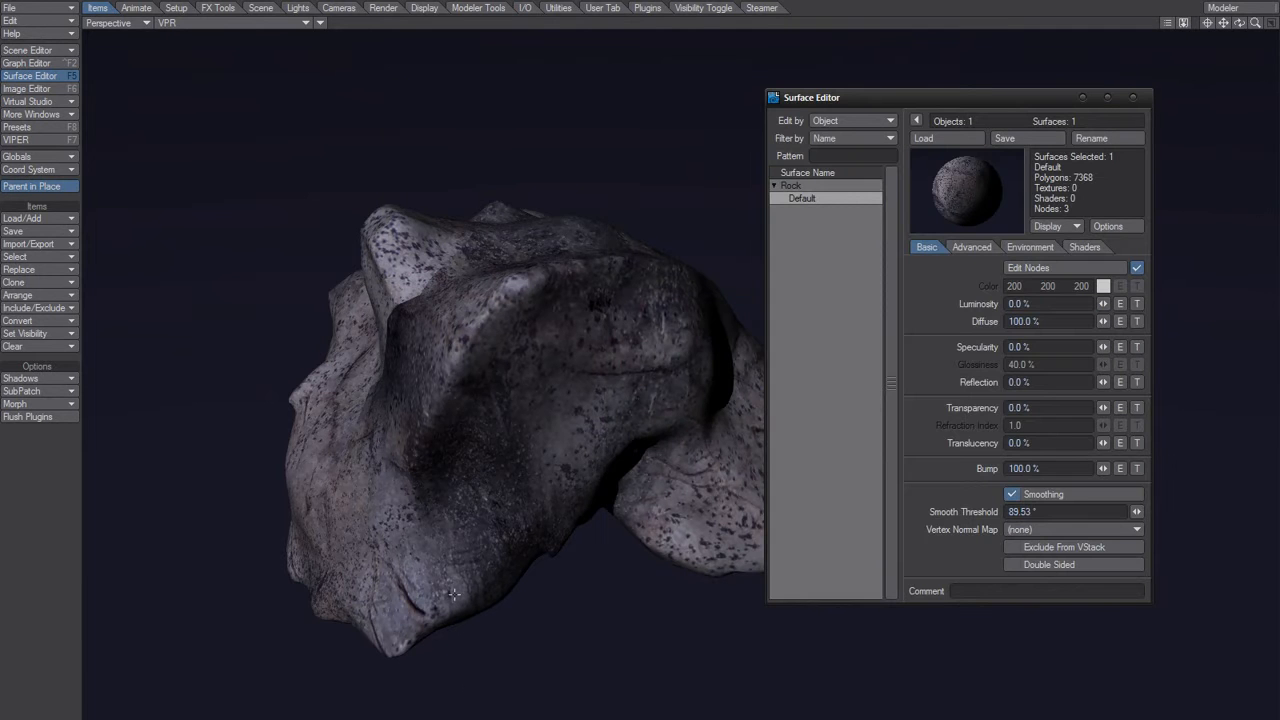
pyautogui.click(1133, 97)
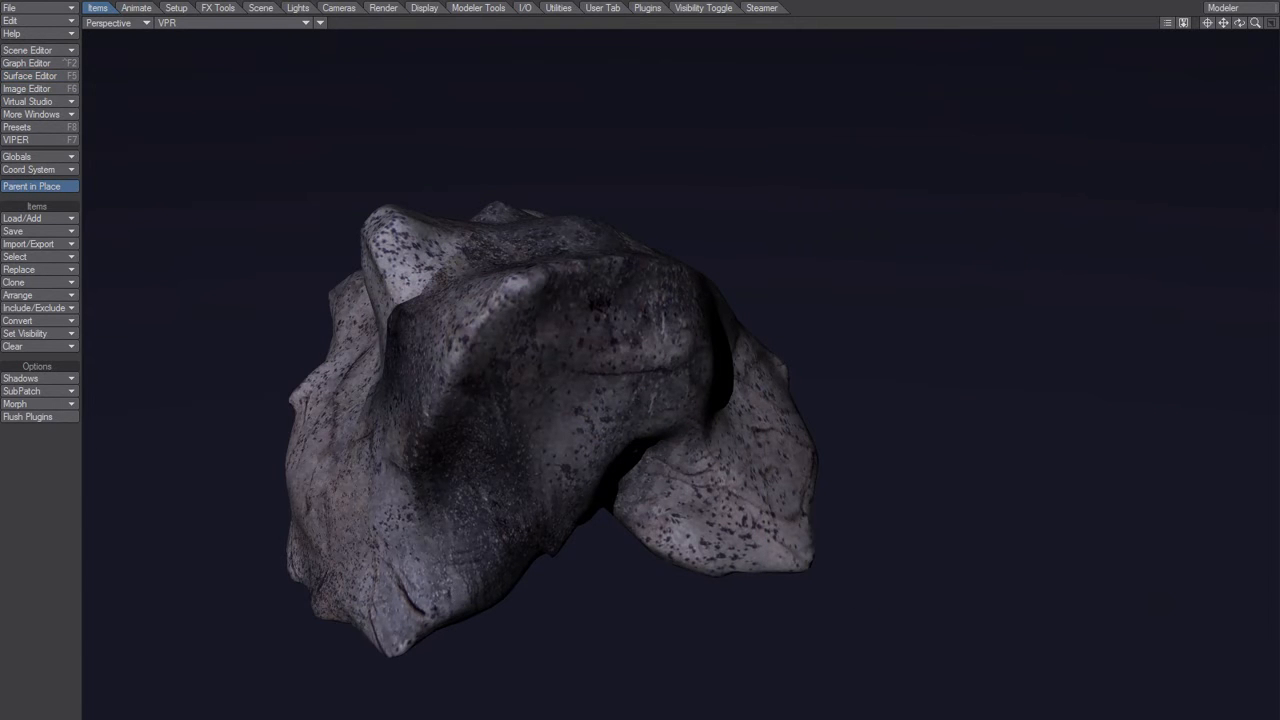
# - Set the Surface Baking Camera's custom resolution to 4096 wide by 4096 high in the camera settings
pyautogui.press('p')
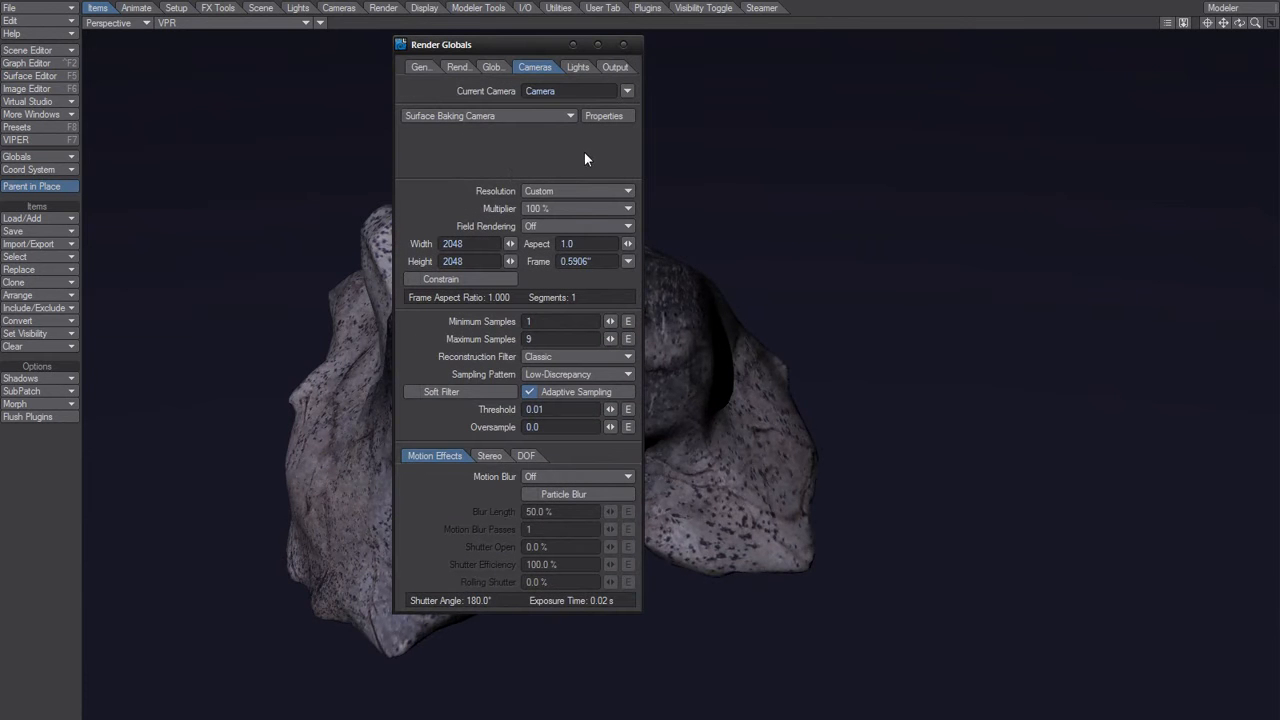
pyautogui.click(490, 116)
pyautogui.click(458, 244)
pyautogui.press('BackSpace')
pyautogui.press('BackSpace')
pyautogui.press('BackSpace')
pyautogui.press('BackSpace')
pyautogui.write('4096')
pyautogui.press('Tab')
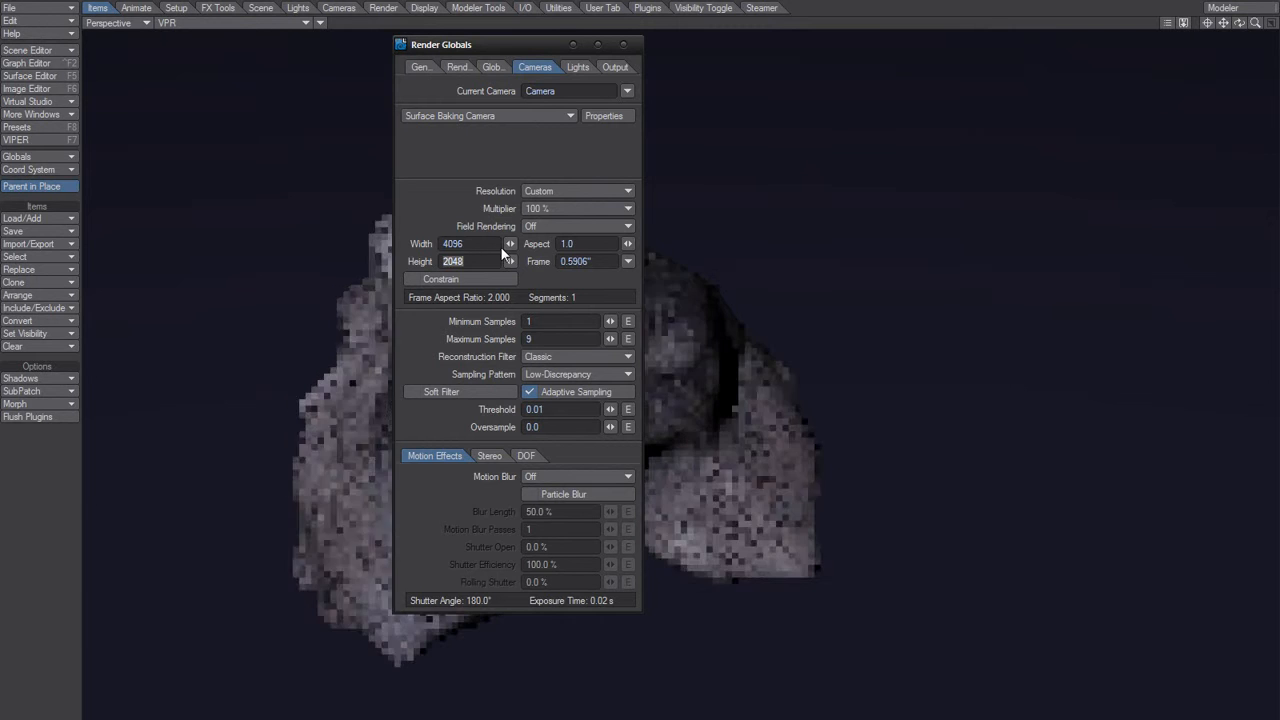
pyautogui.press('Right')
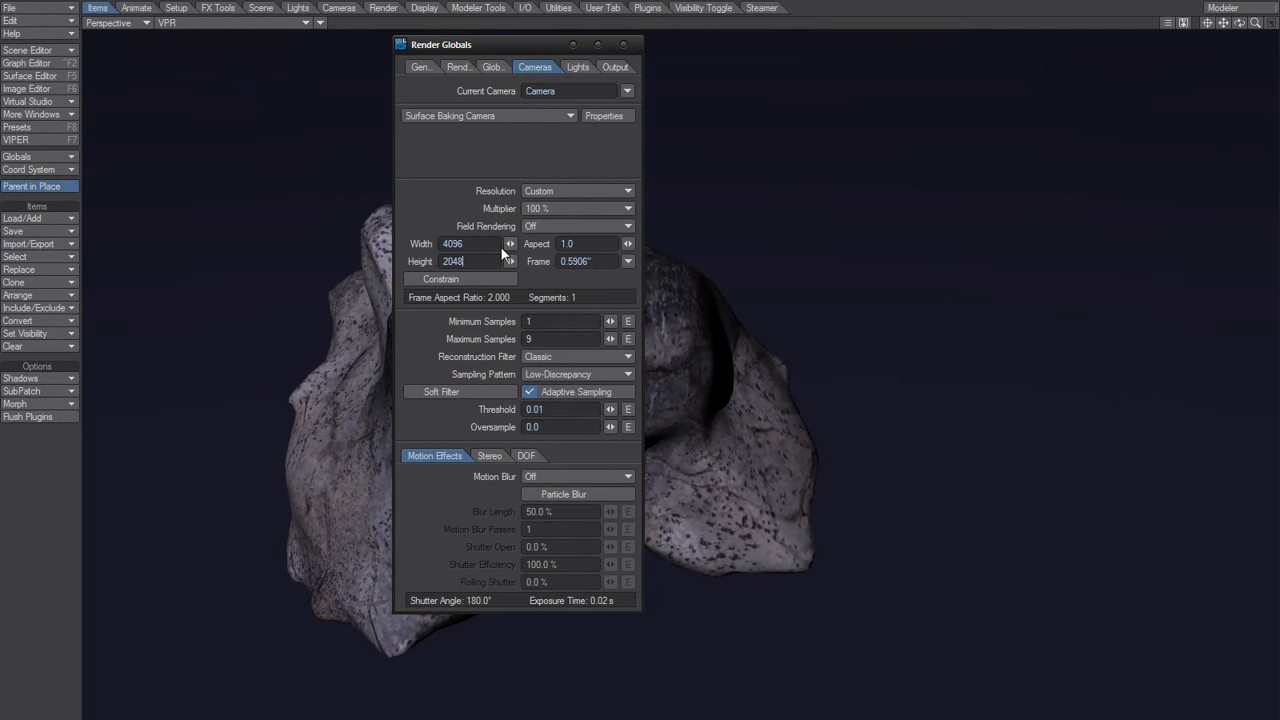
pyautogui.press('BackSpace')
pyautogui.press('BackSpace')
pyautogui.press('BackSpace')
pyautogui.press('BackSpace')
pyautogui.write('4096')
pyautogui.press('Tab')
pyautogui.click(469, 242)
# - Set the scene's Ambient Intensity to 100% and the distant light's Light Intensity to 0%
pyautogui.click(502, 66)
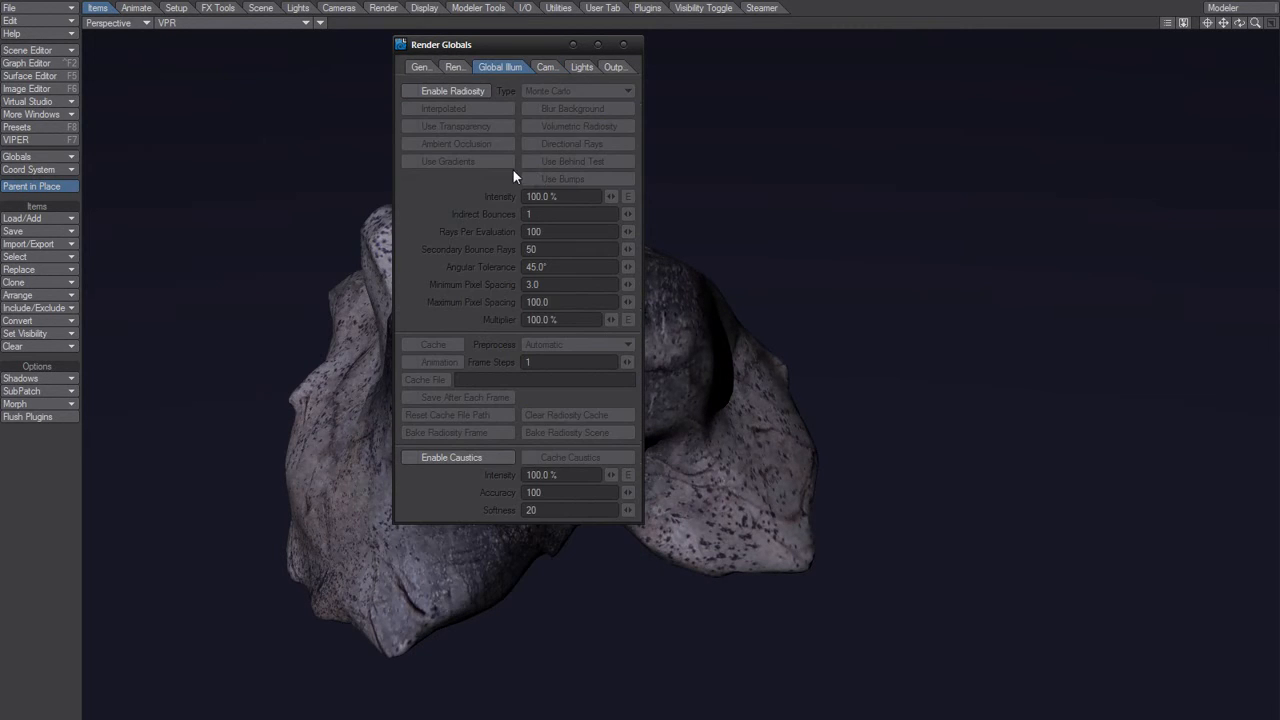
pyautogui.click(454, 65)
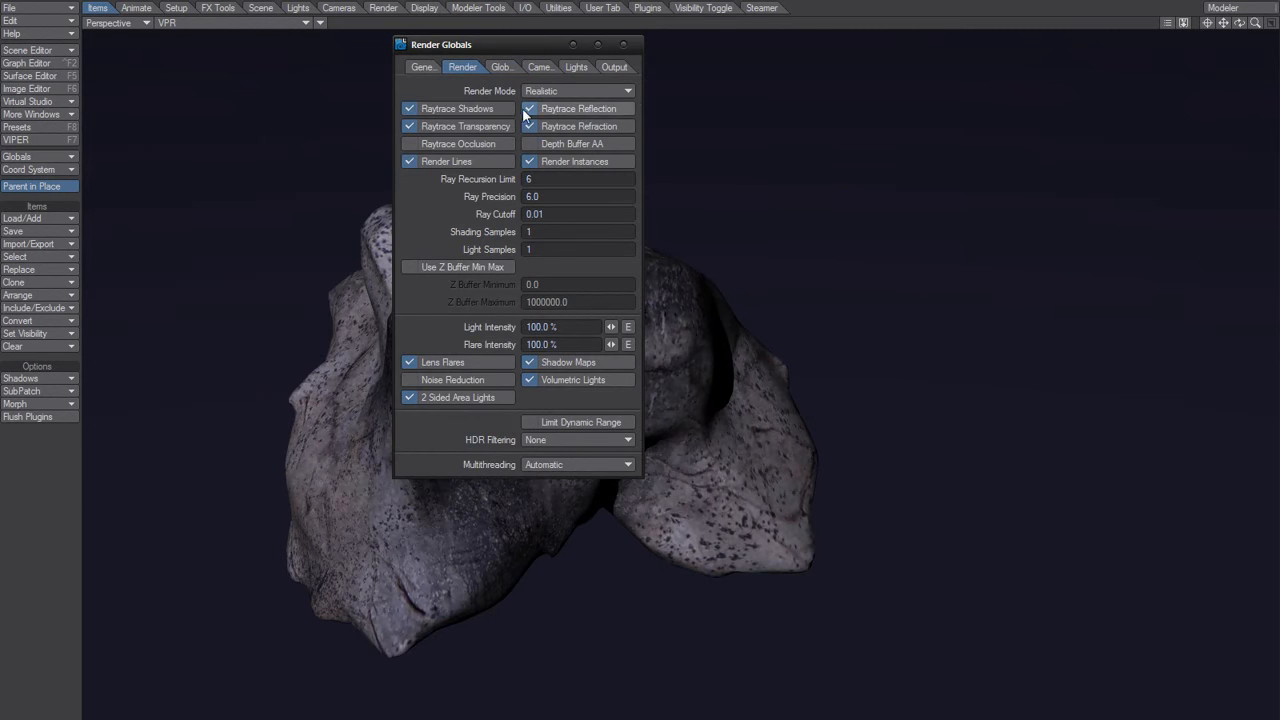
pyautogui.click(539, 66)
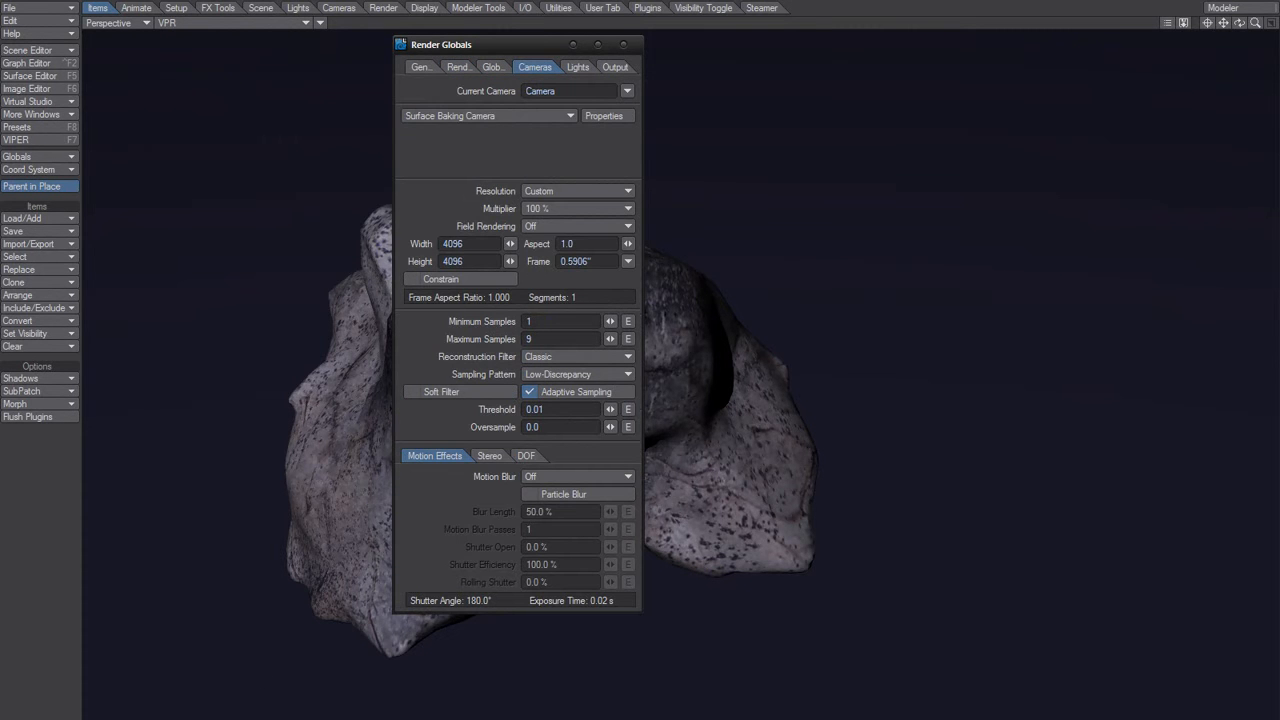
pyautogui.click(578, 66)
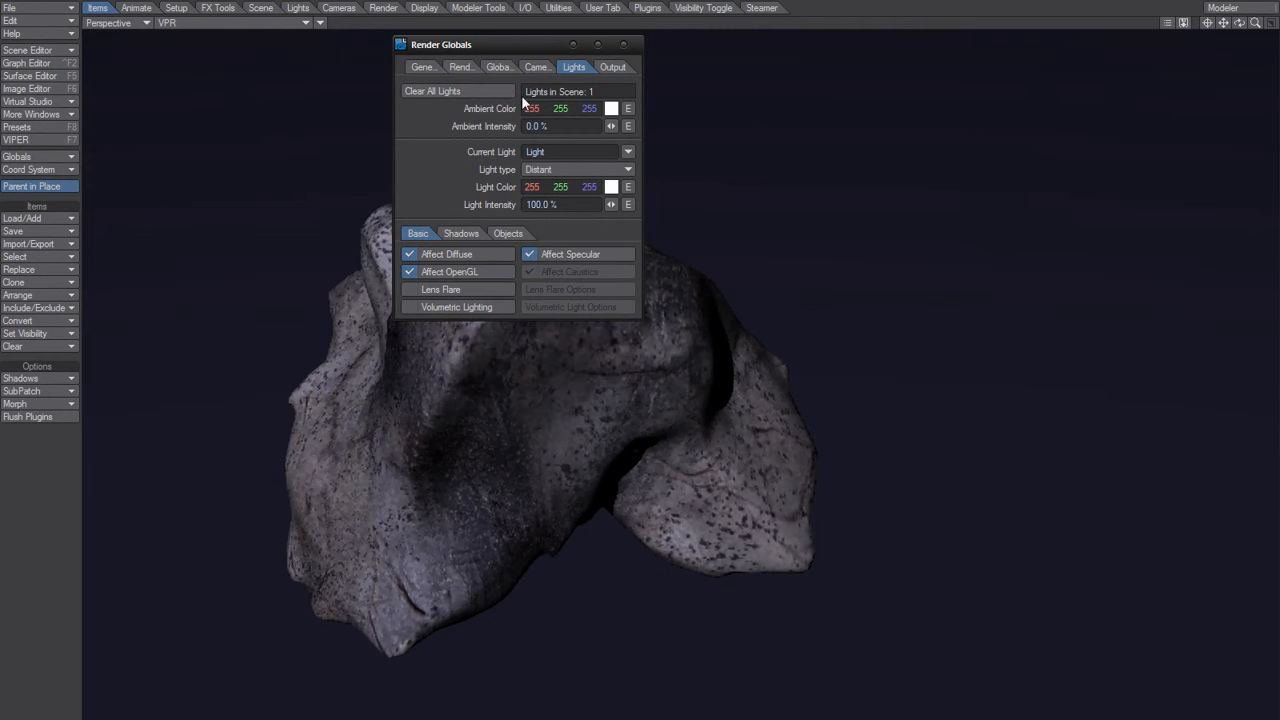
pyautogui.click(552, 127)
pyautogui.write('100')
pyautogui.click(565, 204)
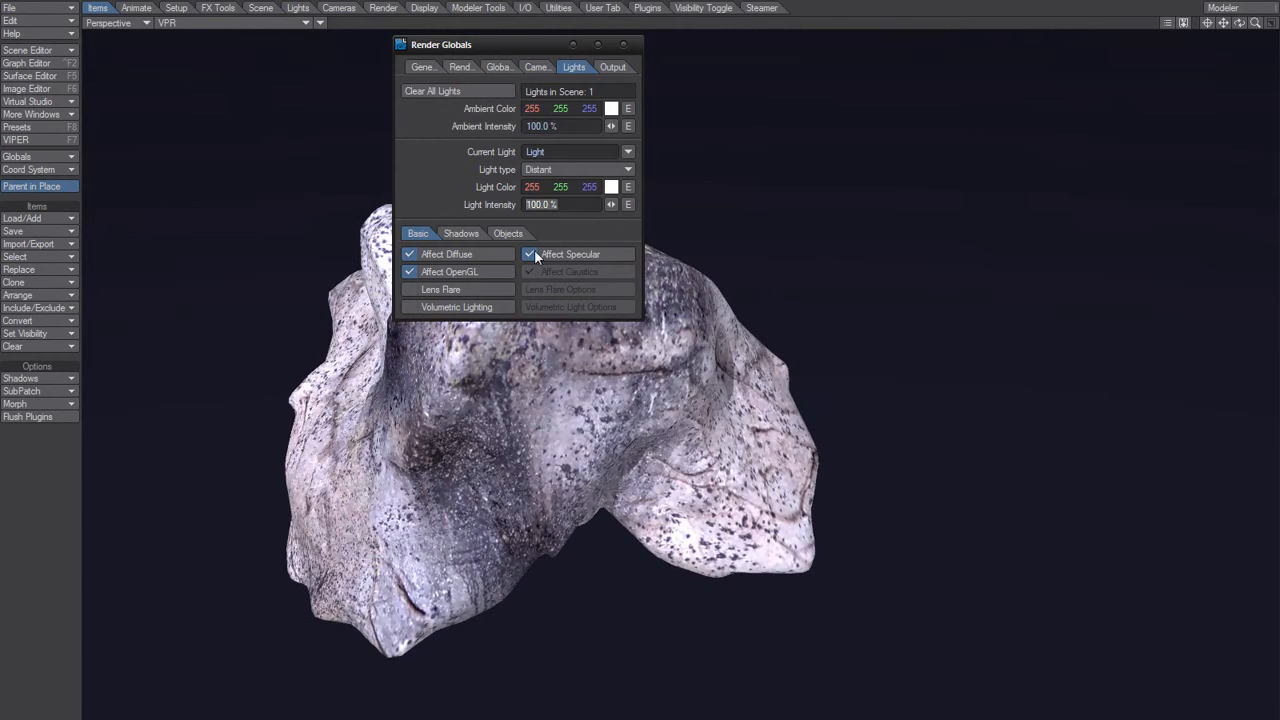
pyautogui.write('0')
pyautogui.press('Tab')
pyautogui.click(453, 175)
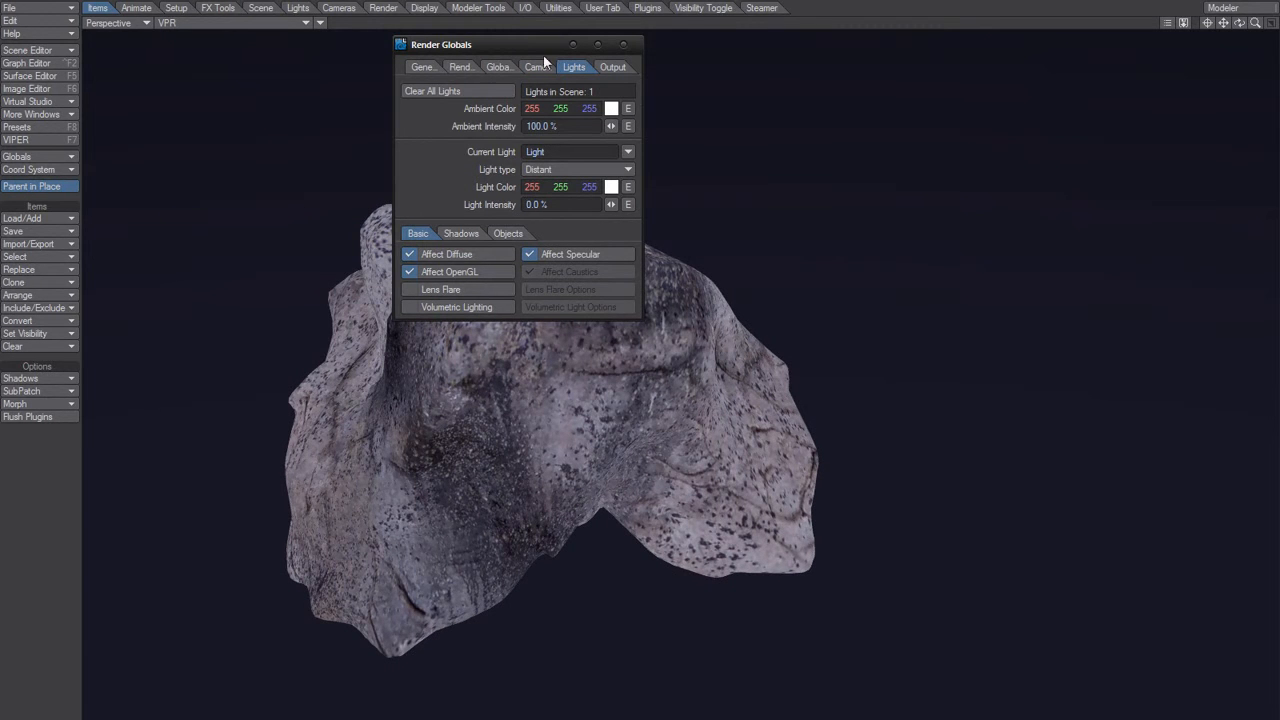
# - Try enabling radiosity in the global illumination settings, switch it back off, and close Render Globals
pyautogui.moveTo(540, 45); pyautogui.dragTo(818, 96)
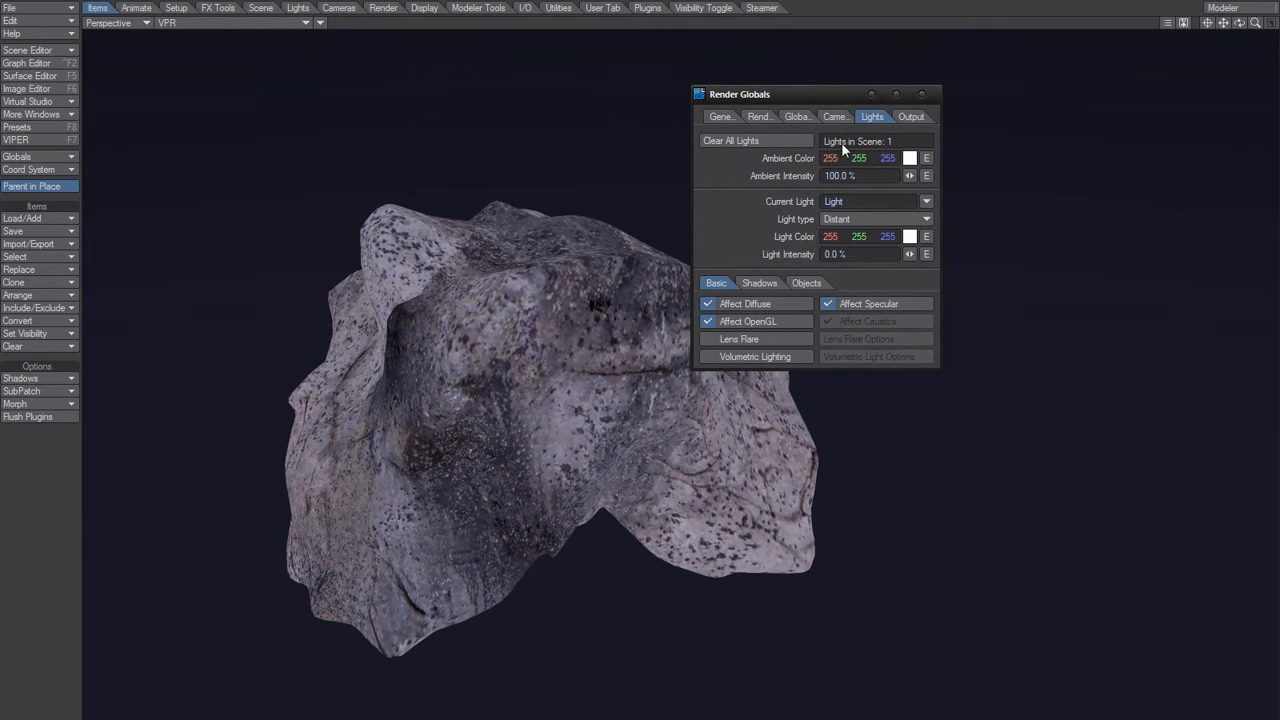
pyautogui.click(848, 175)
pyautogui.click(733, 217)
pyautogui.click(798, 116)
pyautogui.click(760, 117)
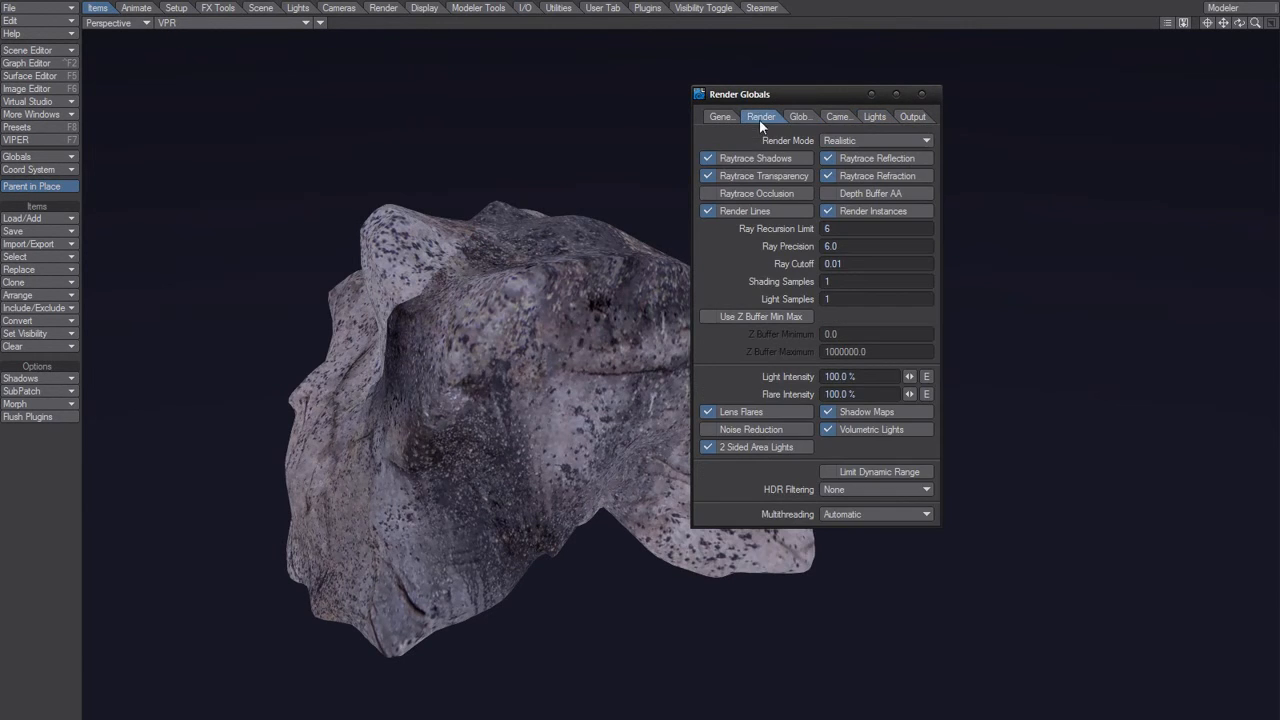
pyautogui.click(800, 116)
pyautogui.click(760, 140)
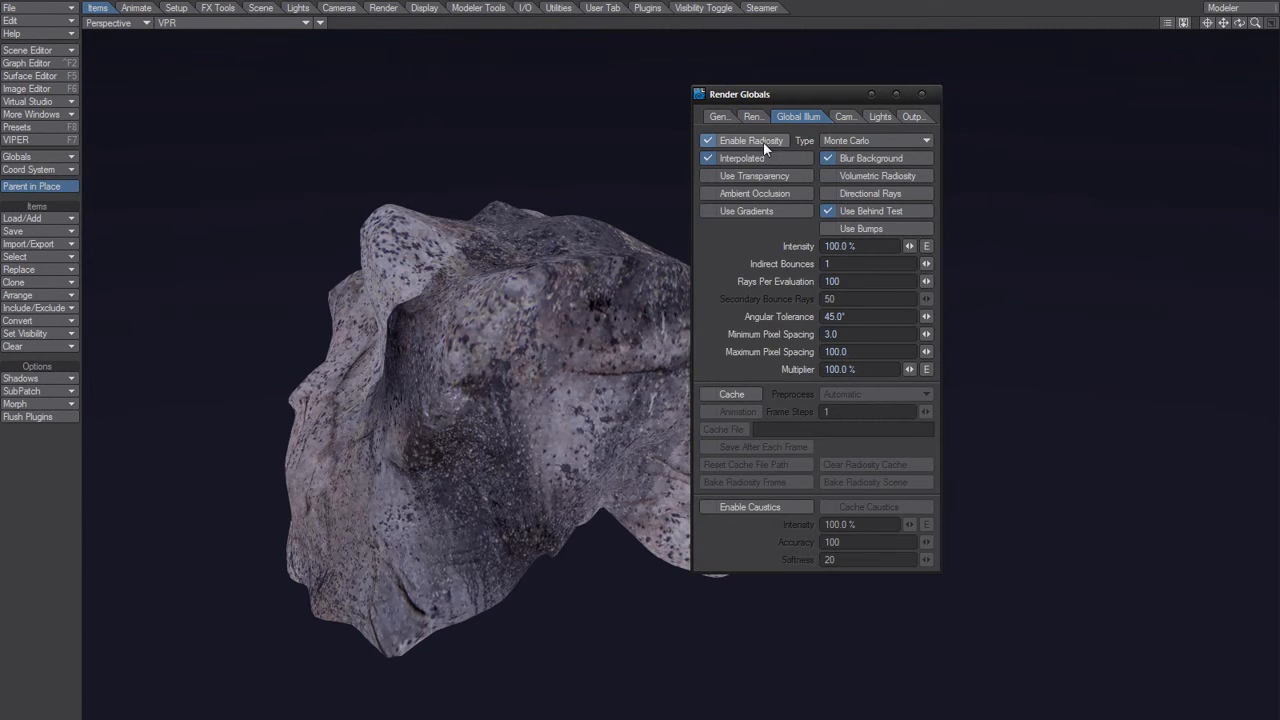
pyautogui.click(760, 140)
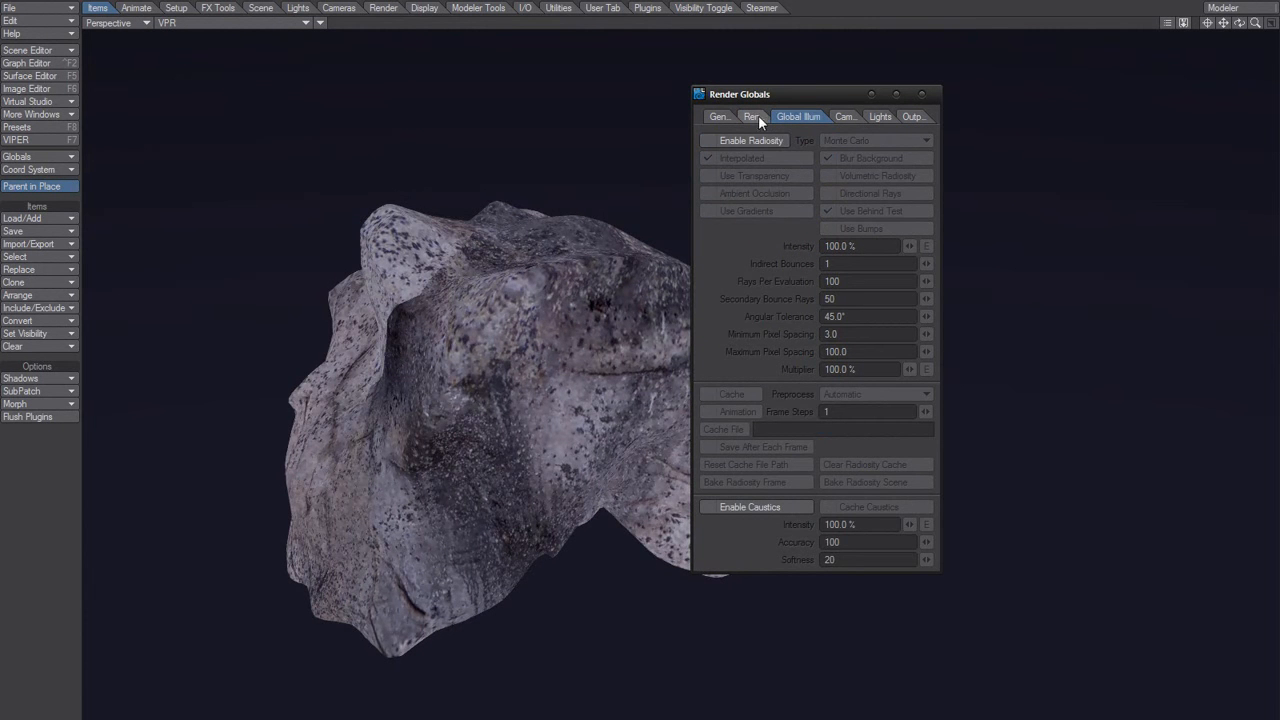
pyautogui.click(760, 117)
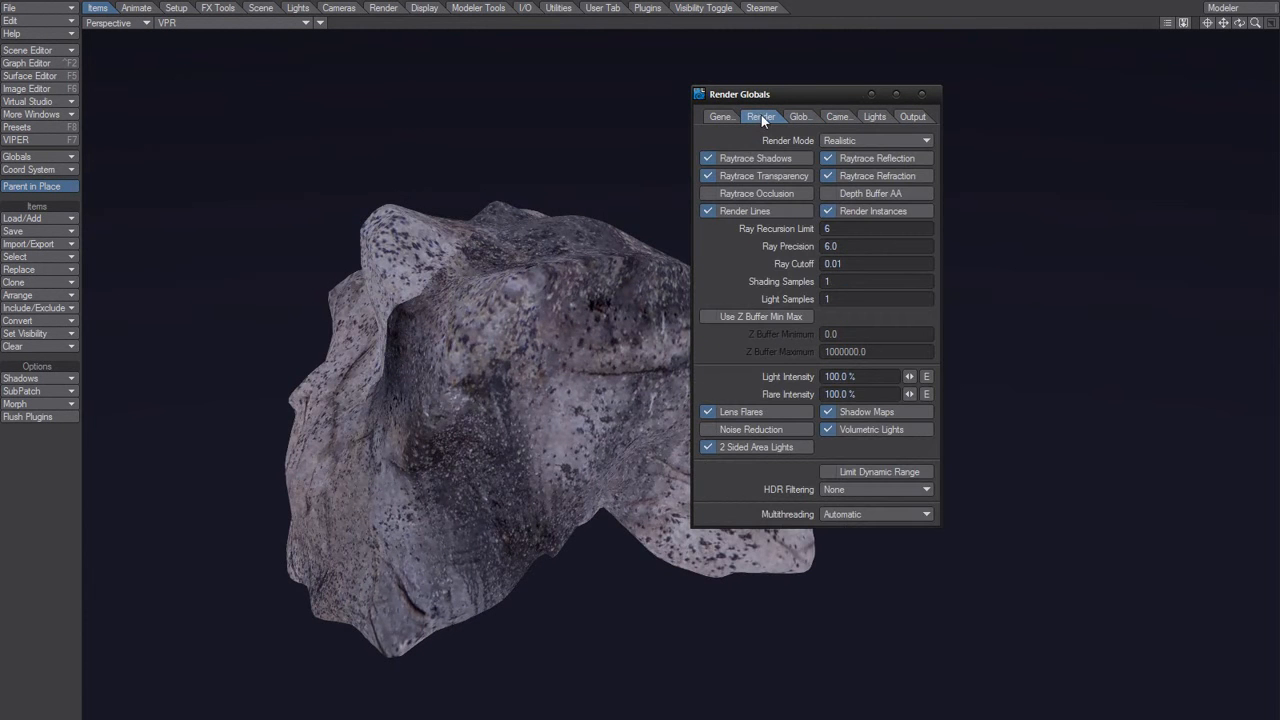
pyautogui.click(875, 117)
pyautogui.click(921, 94)
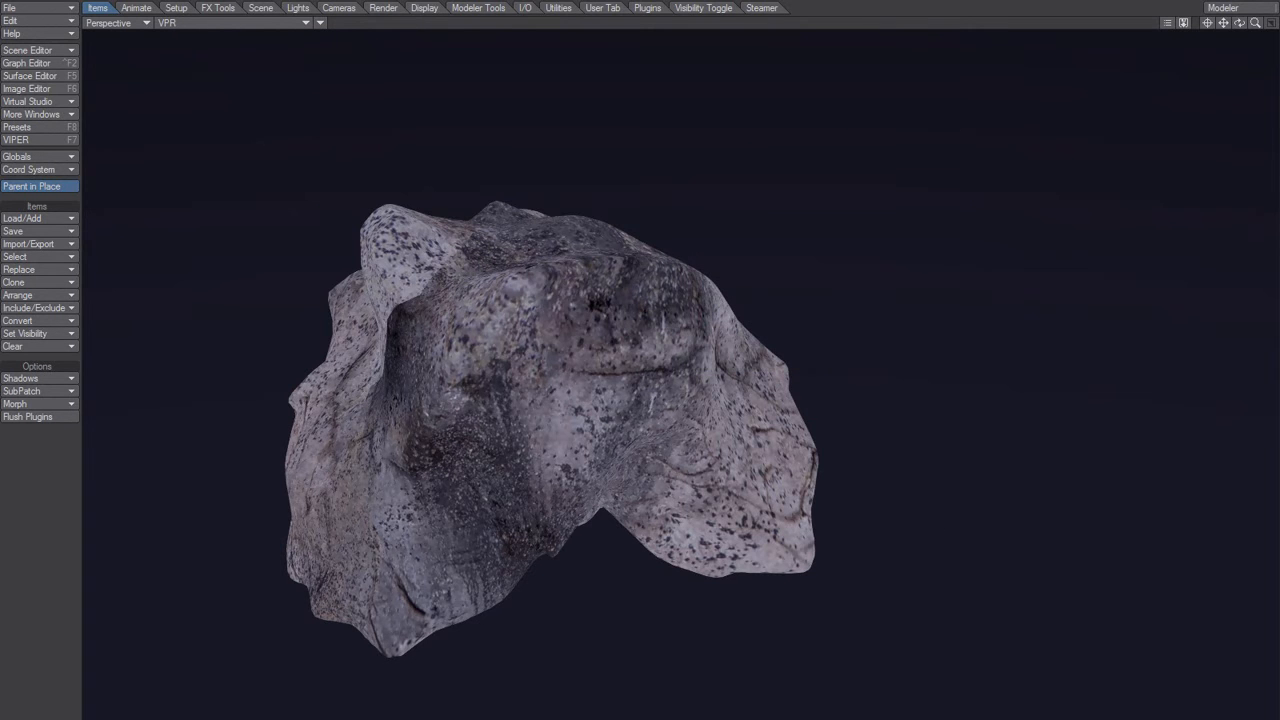
# - Turn off Self Shadow, Cast Shadow and Receive Shadow in the Rock object's render properties
pyautogui.press('p')
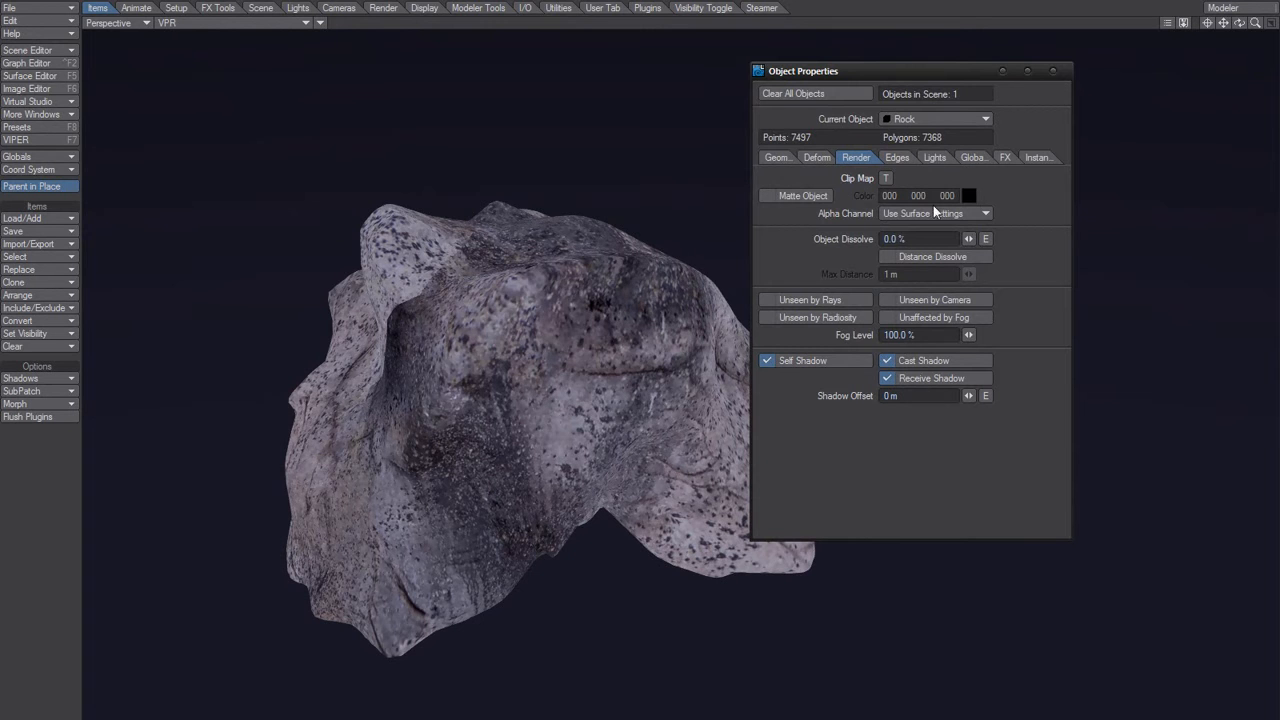
pyautogui.click(803, 360)
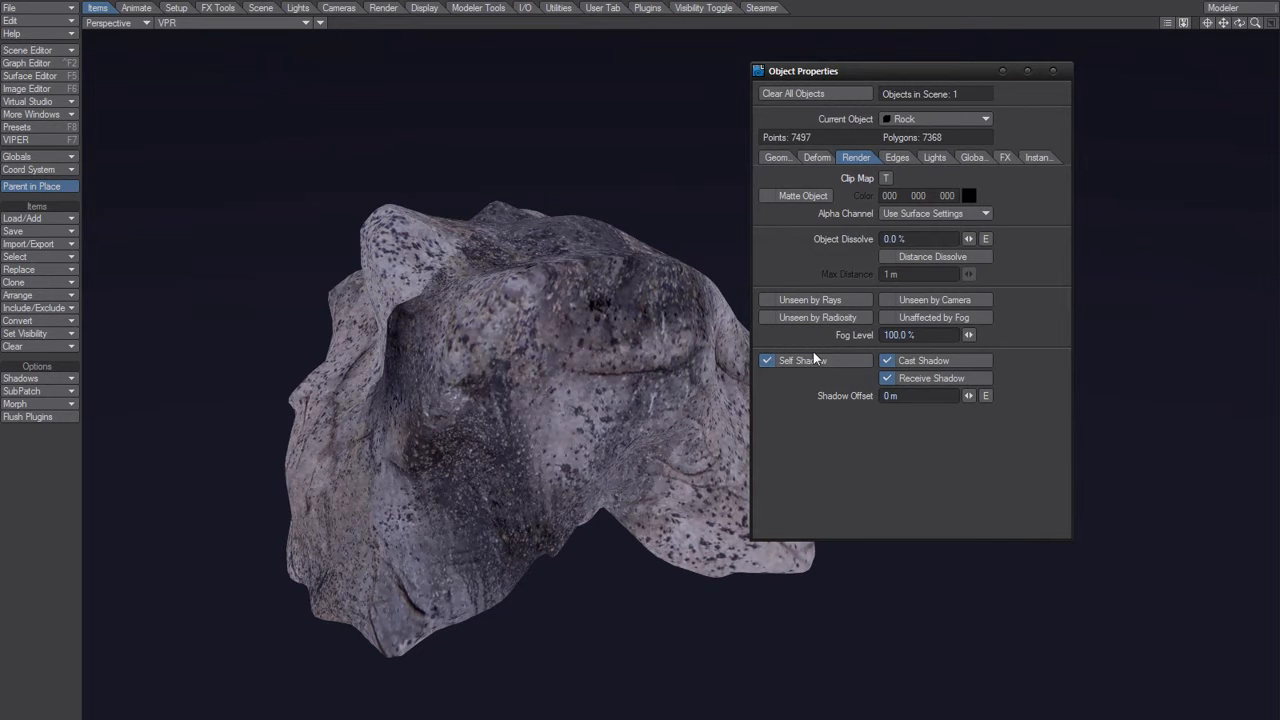
pyautogui.click(917, 362)
pyautogui.click(921, 380)
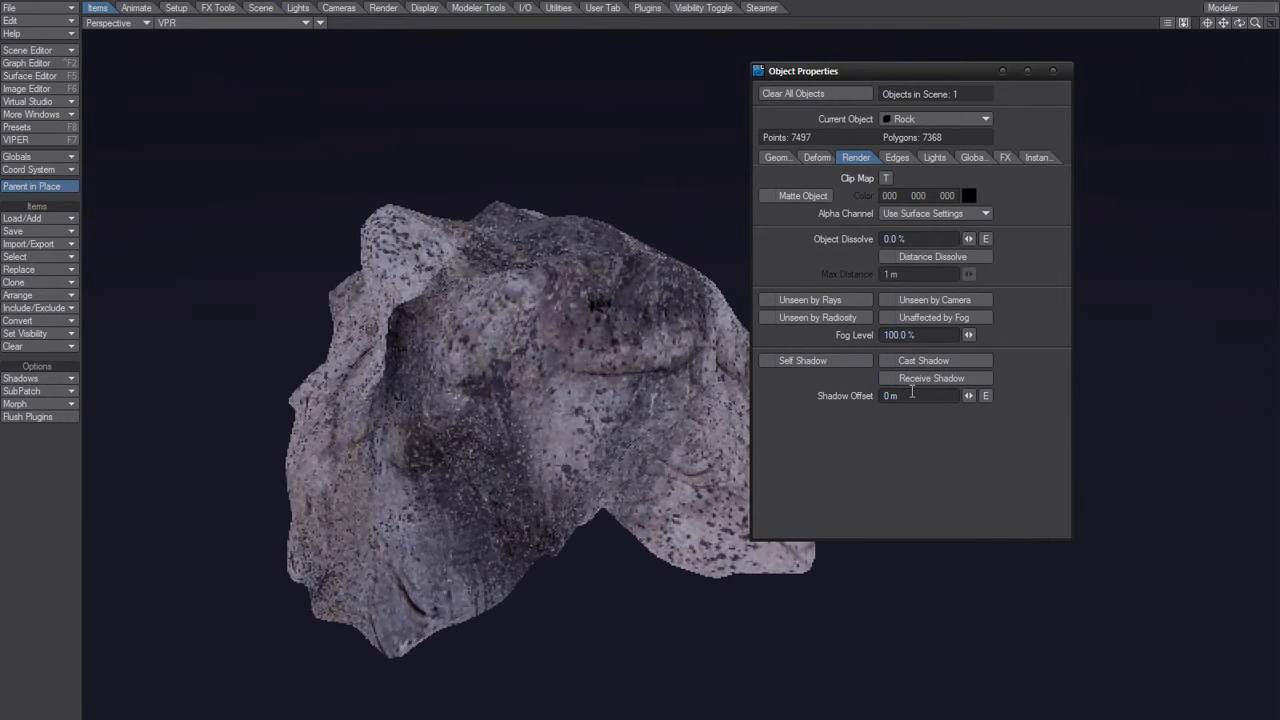
pyautogui.click(795, 359)
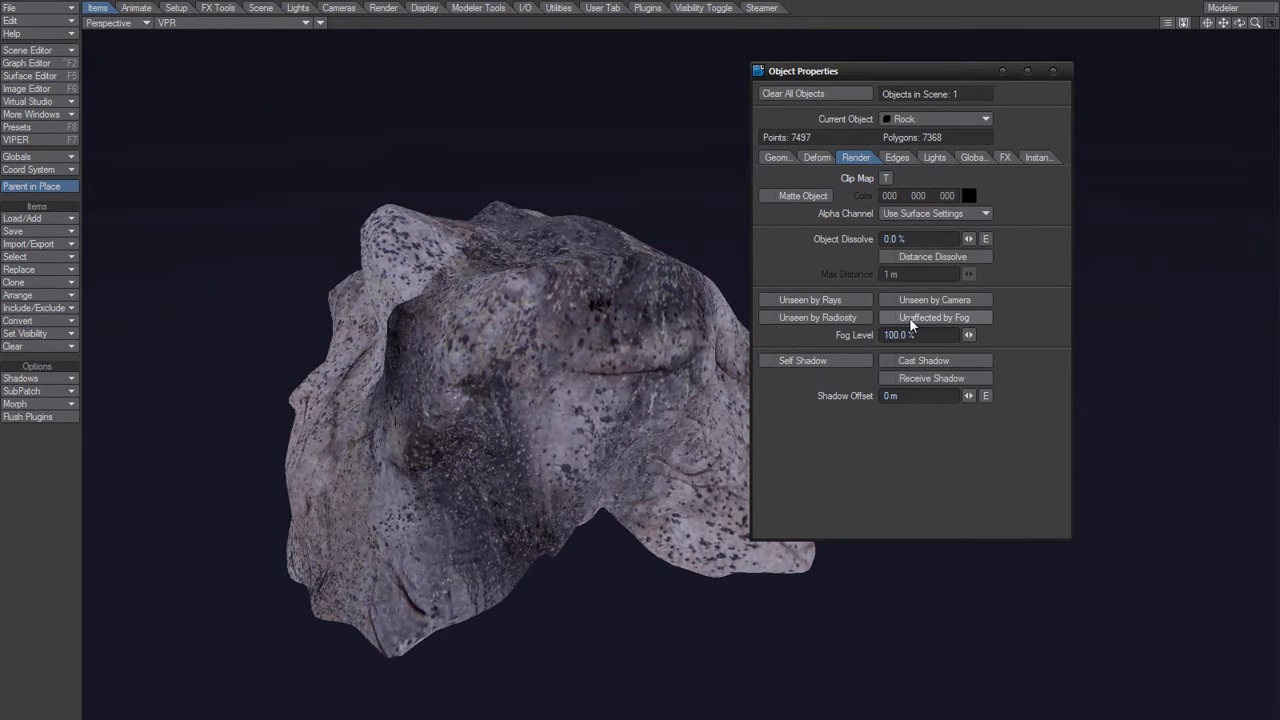
pyautogui.click(810, 317)
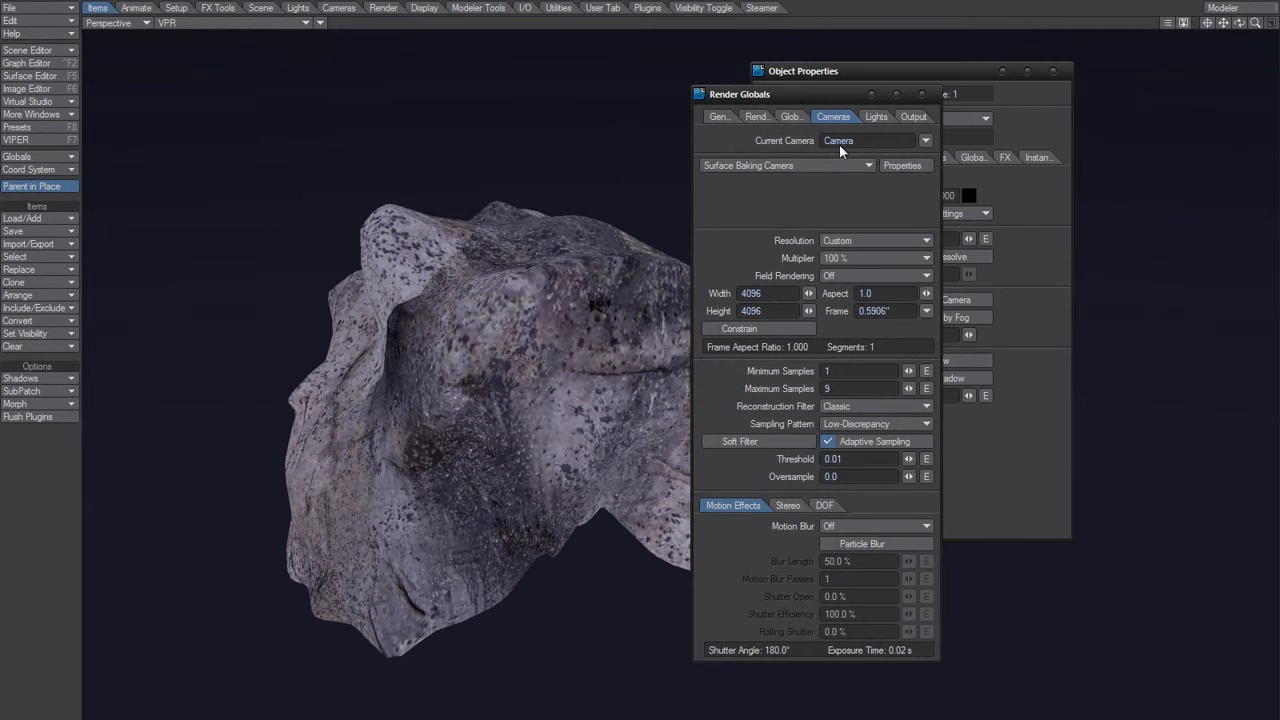
# - In the Surface Baking Camera properties, choose Rock as the mesh and UV Texture as the UV map
pyautogui.moveTo(810, 94); pyautogui.dragTo(766, 80)
pyautogui.click(861, 154)
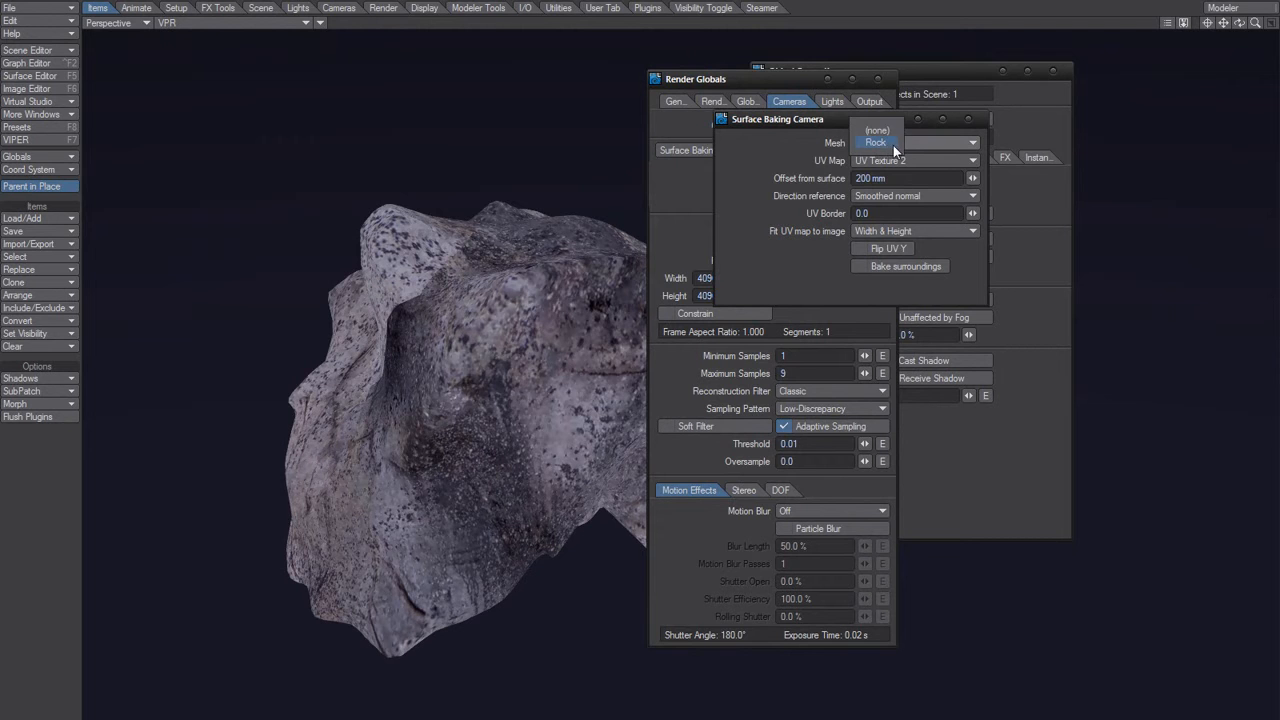
pyautogui.click(893, 145)
pyautogui.click(890, 161)
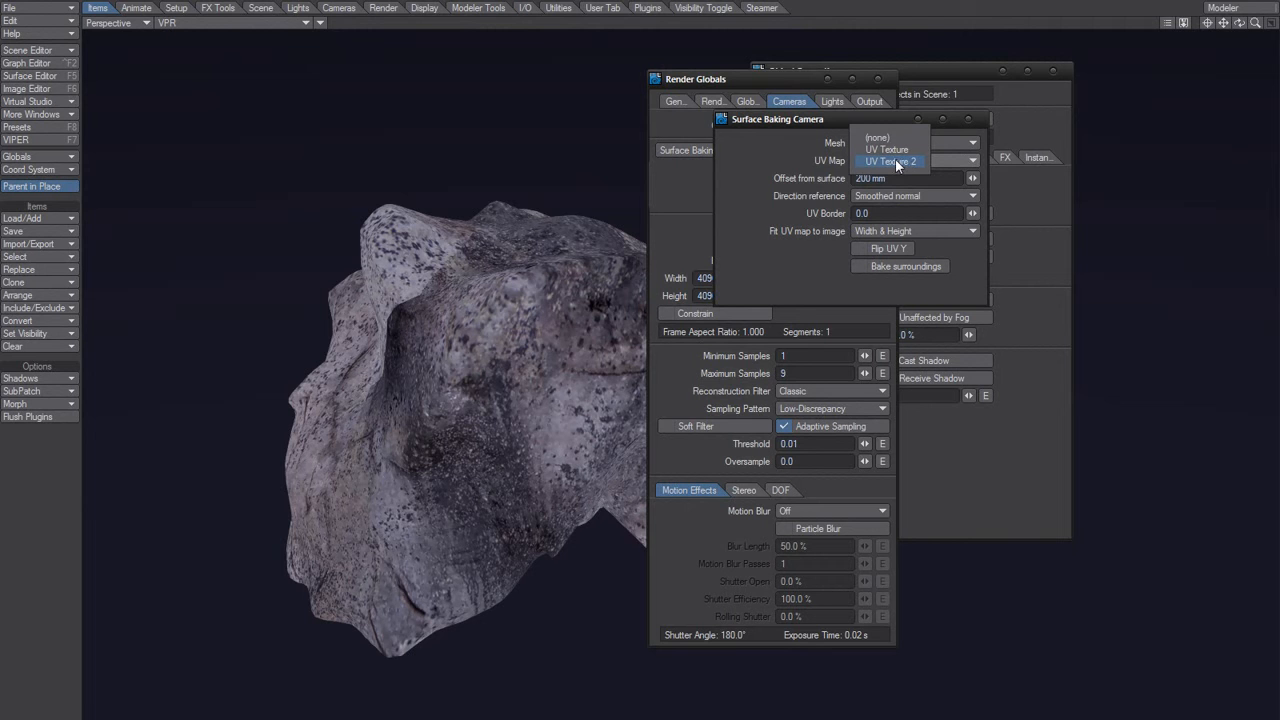
pyautogui.click(870, 160)
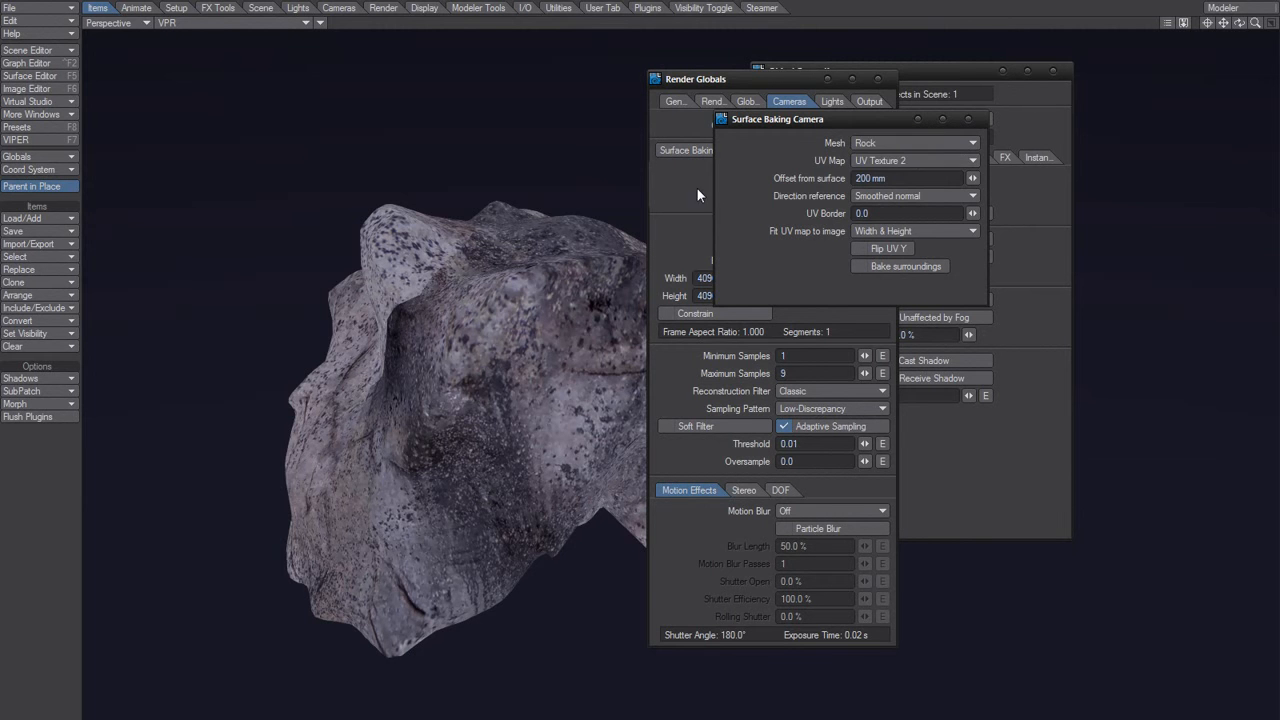
pyautogui.keyDown('alt'); pyautogui.moveTo(534, 582); pyautogui.dragTo(557, 400); pyautogui.keyUp('alt')
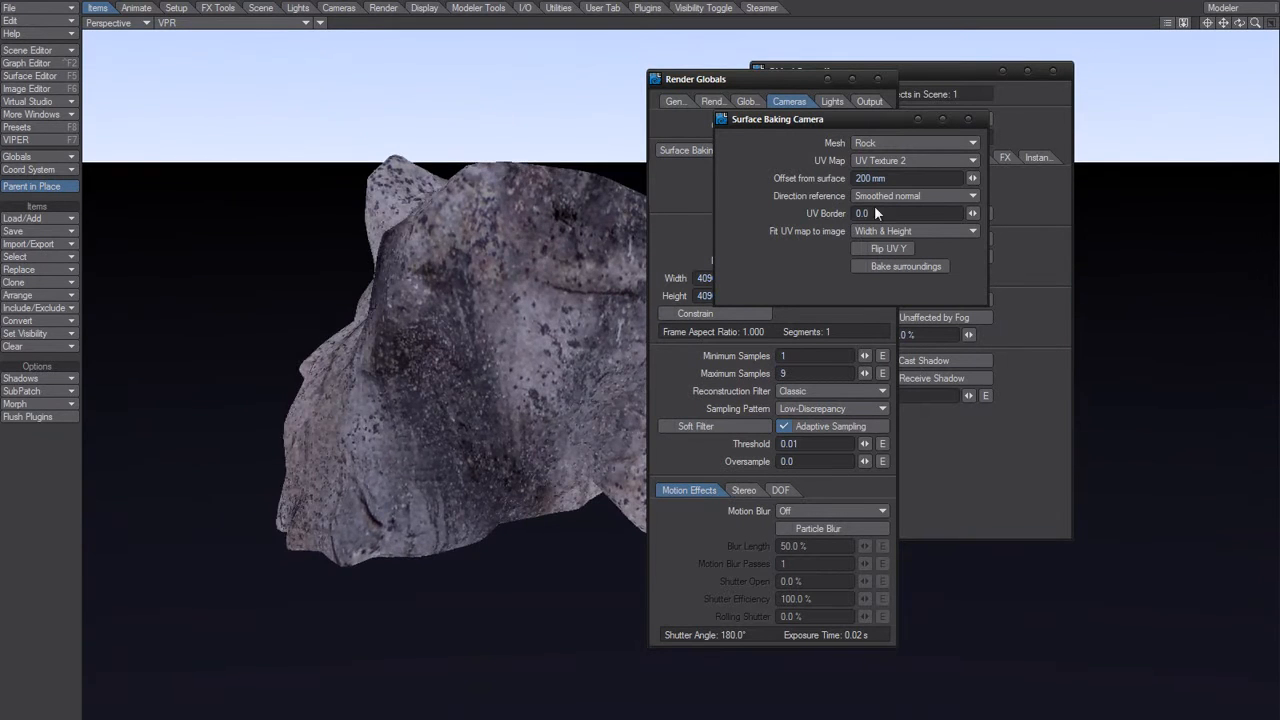
pyautogui.click(893, 165)
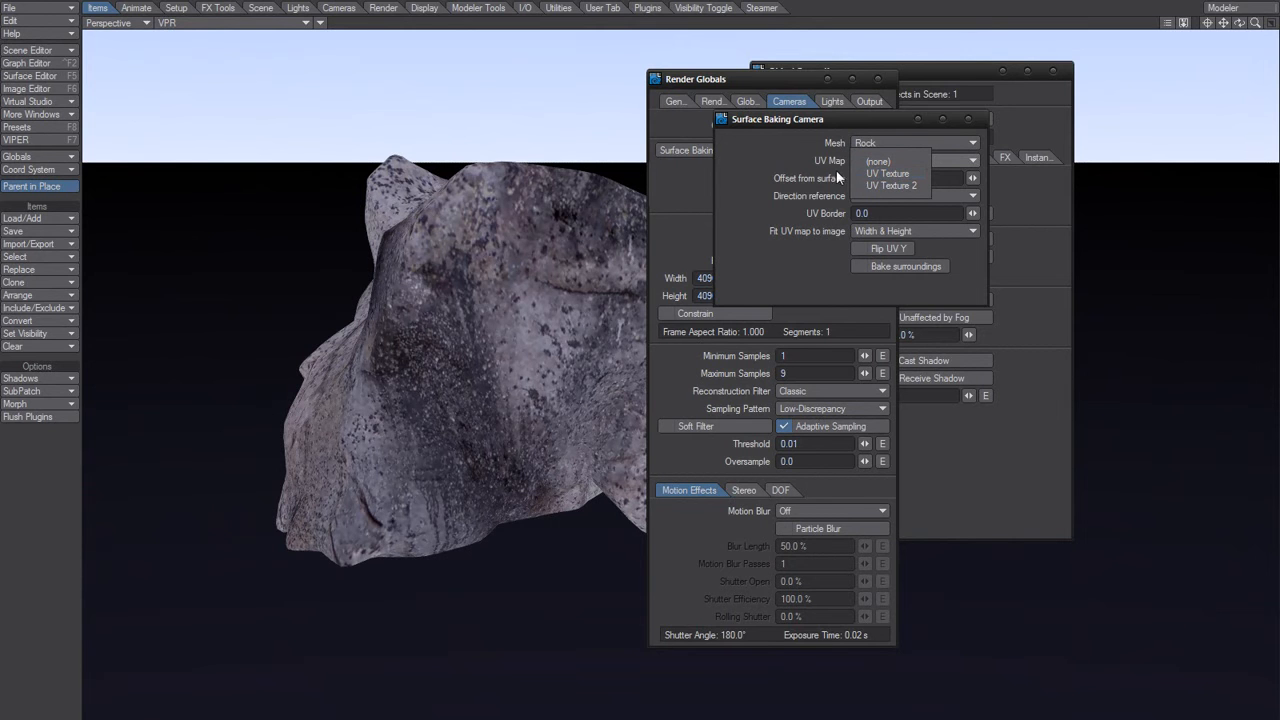
pyautogui.click(897, 174)
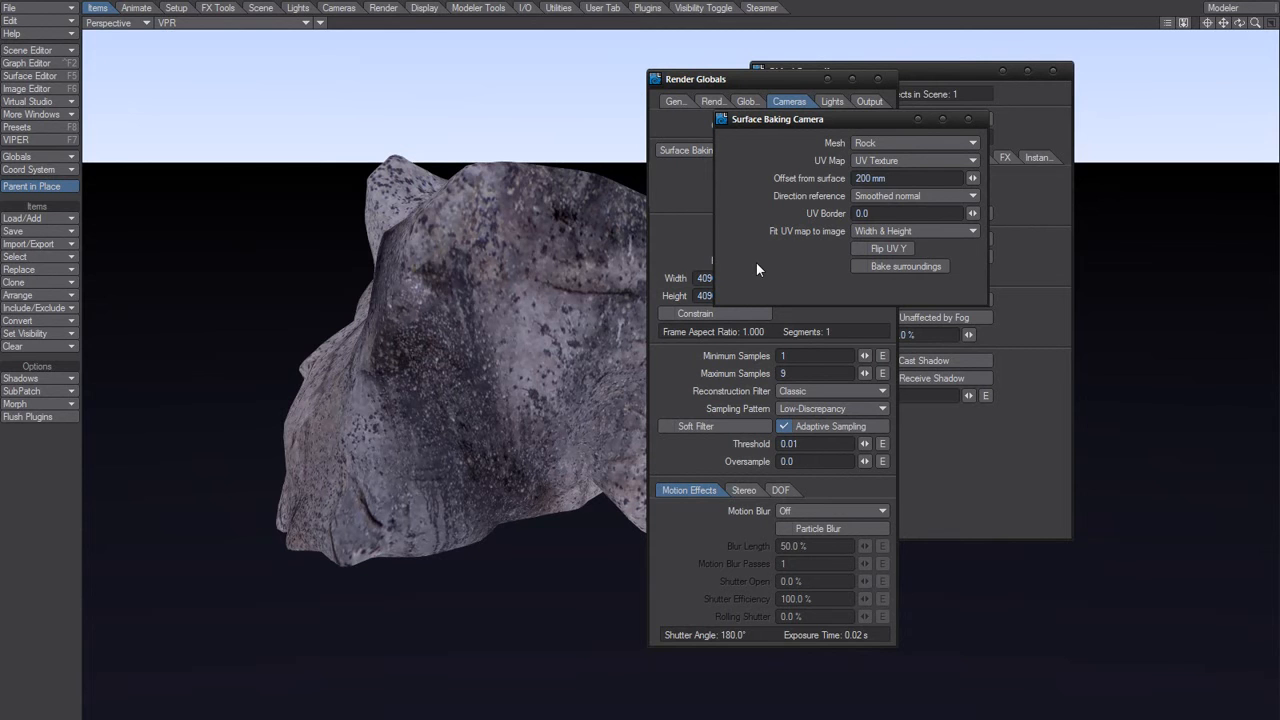
# - Set the baking camera's UV Border to 1 and render the current frame
pyautogui.click(885, 213)
pyautogui.write('1')
pyautogui.press('Return')
pyautogui.press('F9')
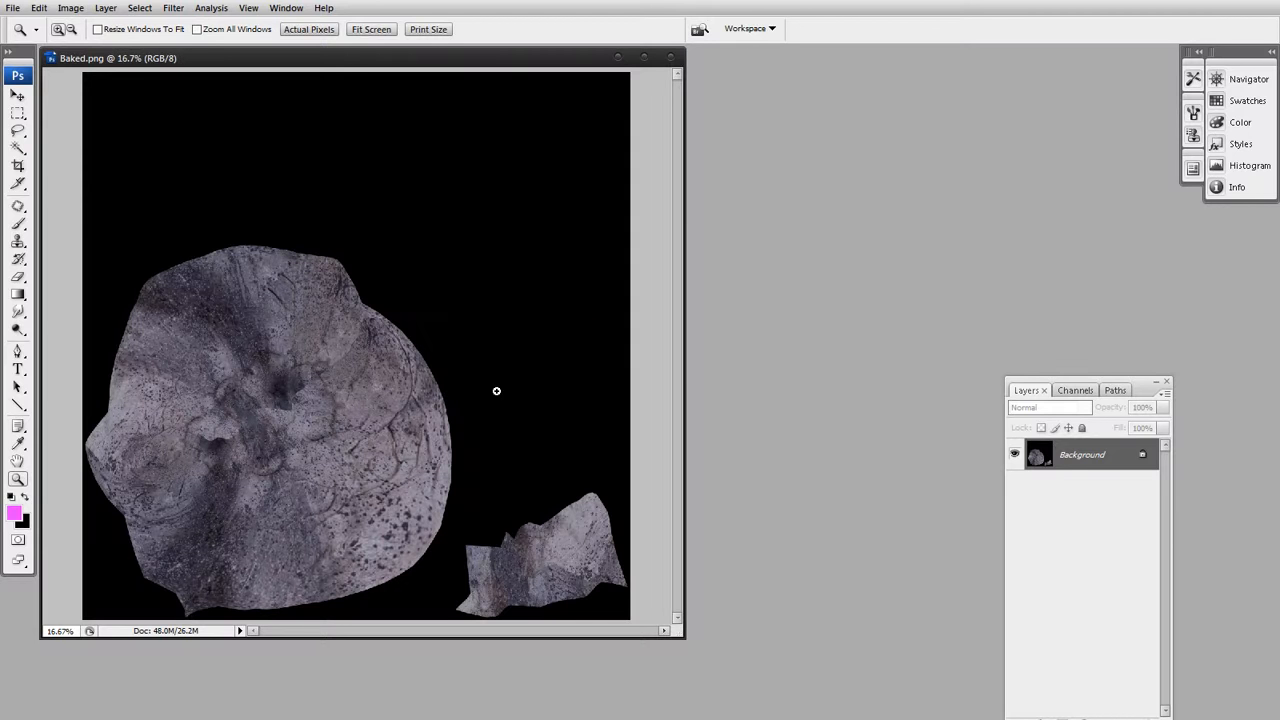
# - Switch to Photoshop, show Baked.png full screen and examine the seams around the central dark patch of the rock texture
pyautogui.moveTo(445, 256); pyautogui.dragTo(161, 503)
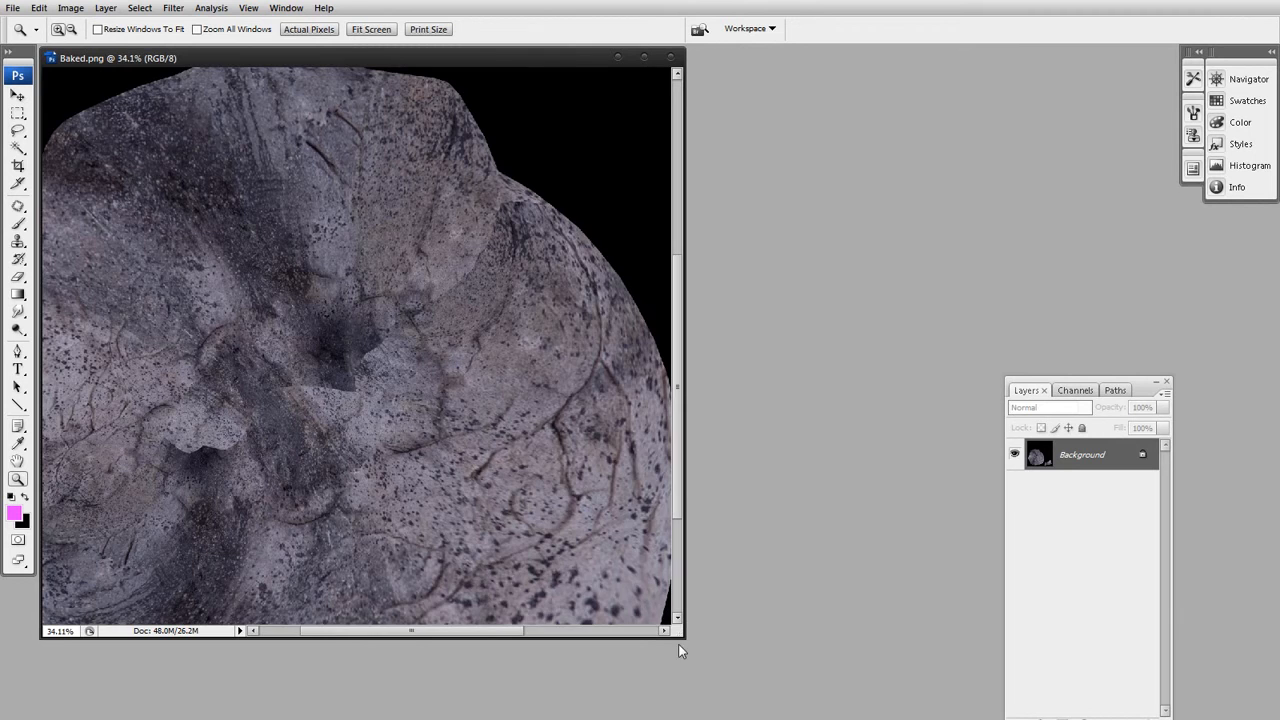
pyautogui.press('f')
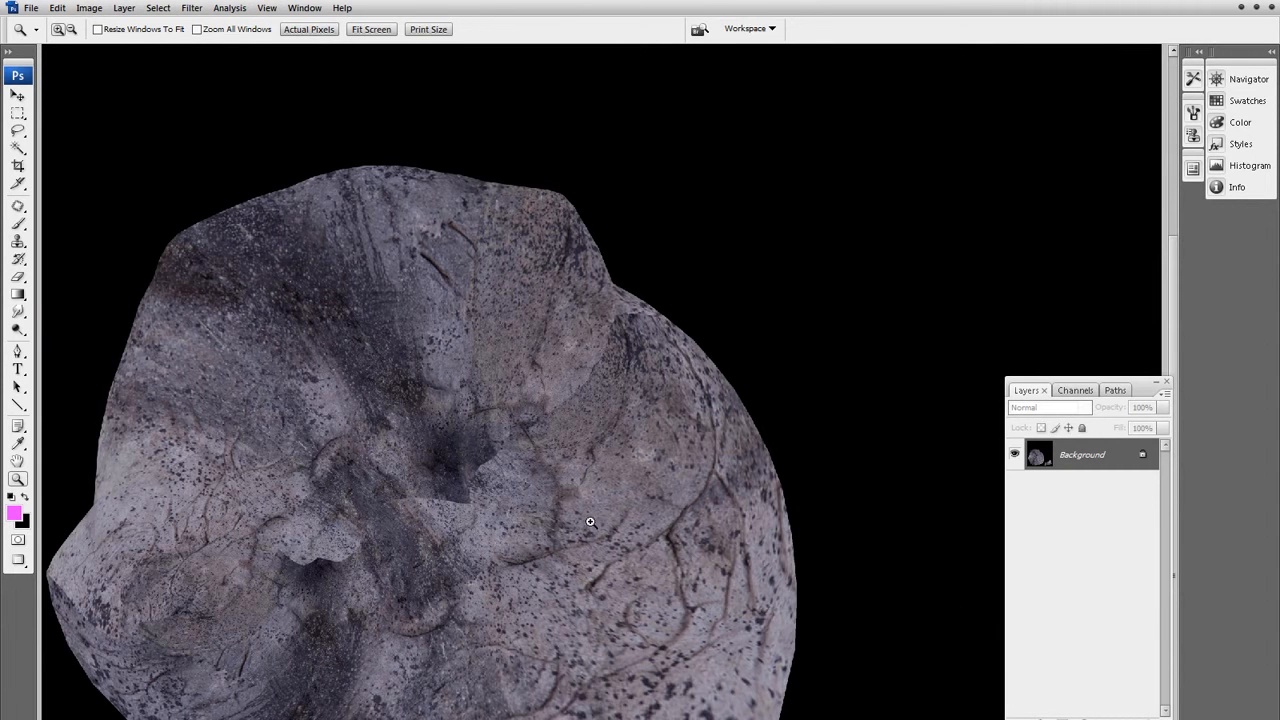
pyautogui.click(618, 537)
pyautogui.click(547, 375)
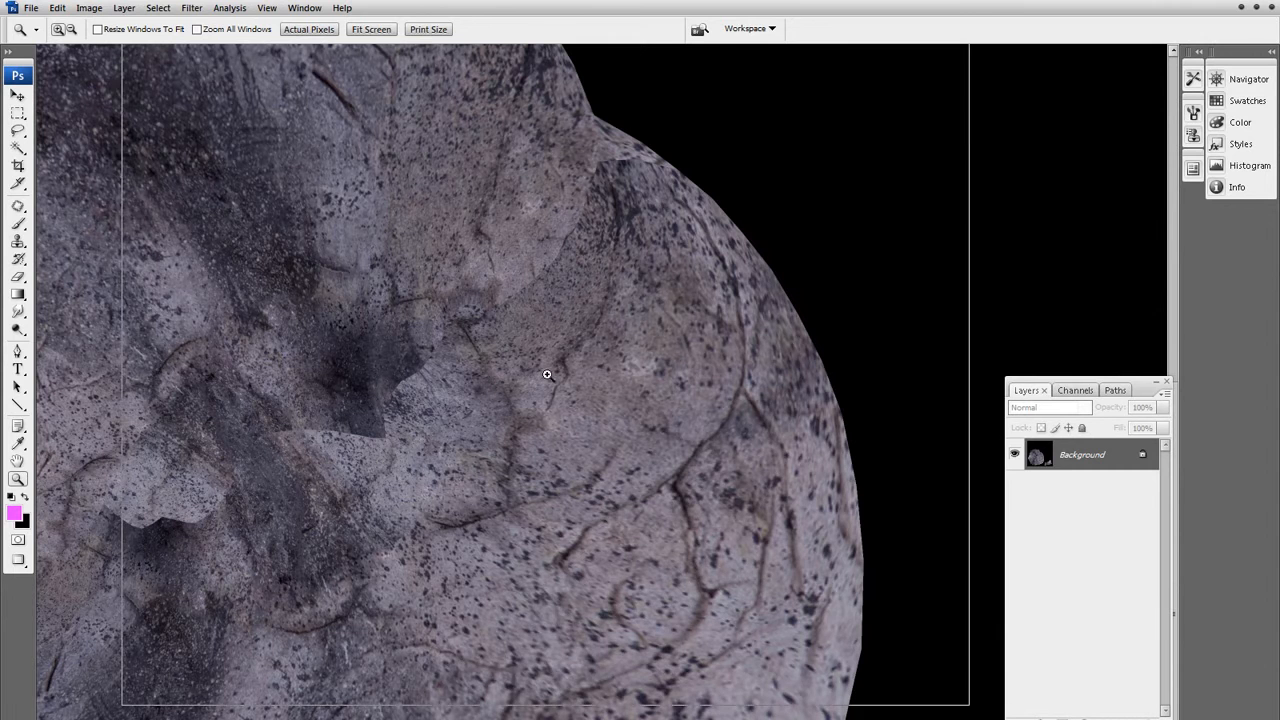
pyautogui.moveTo(576, 402); pyautogui.dragTo(507, 447)
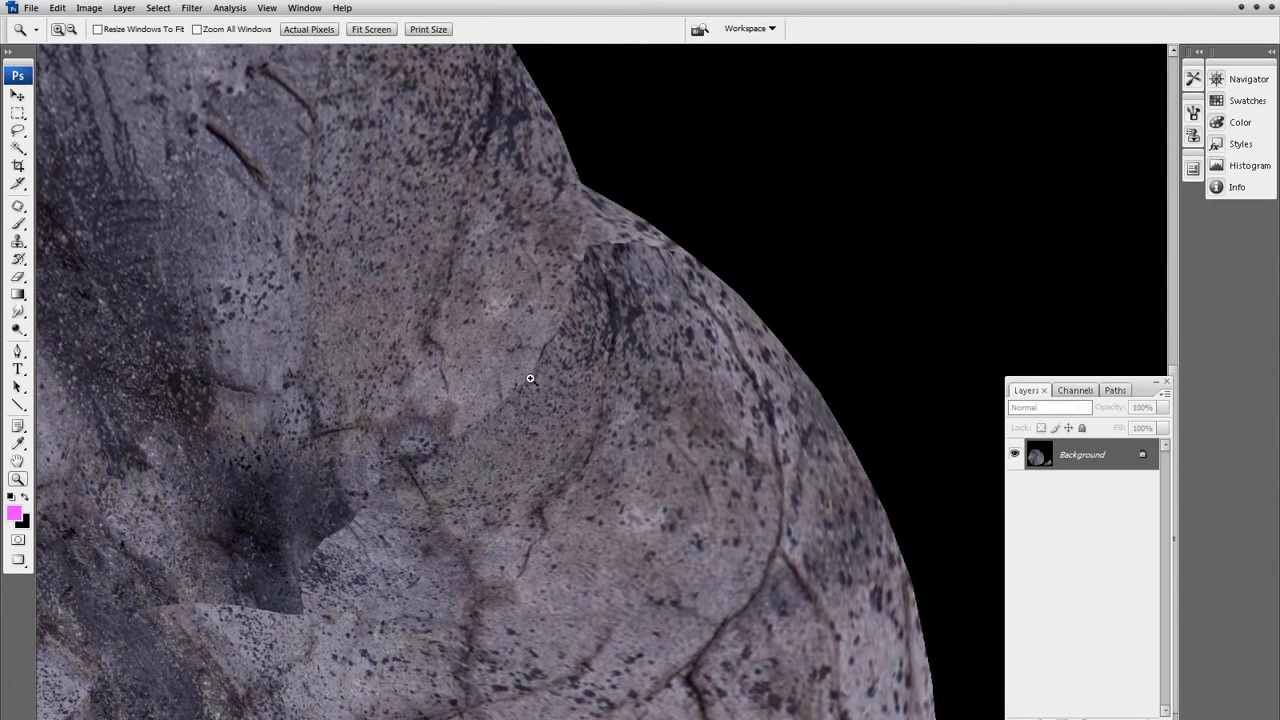
pyautogui.moveTo(552, 375); pyautogui.dragTo(617, 435)
pyautogui.click(656, 387)
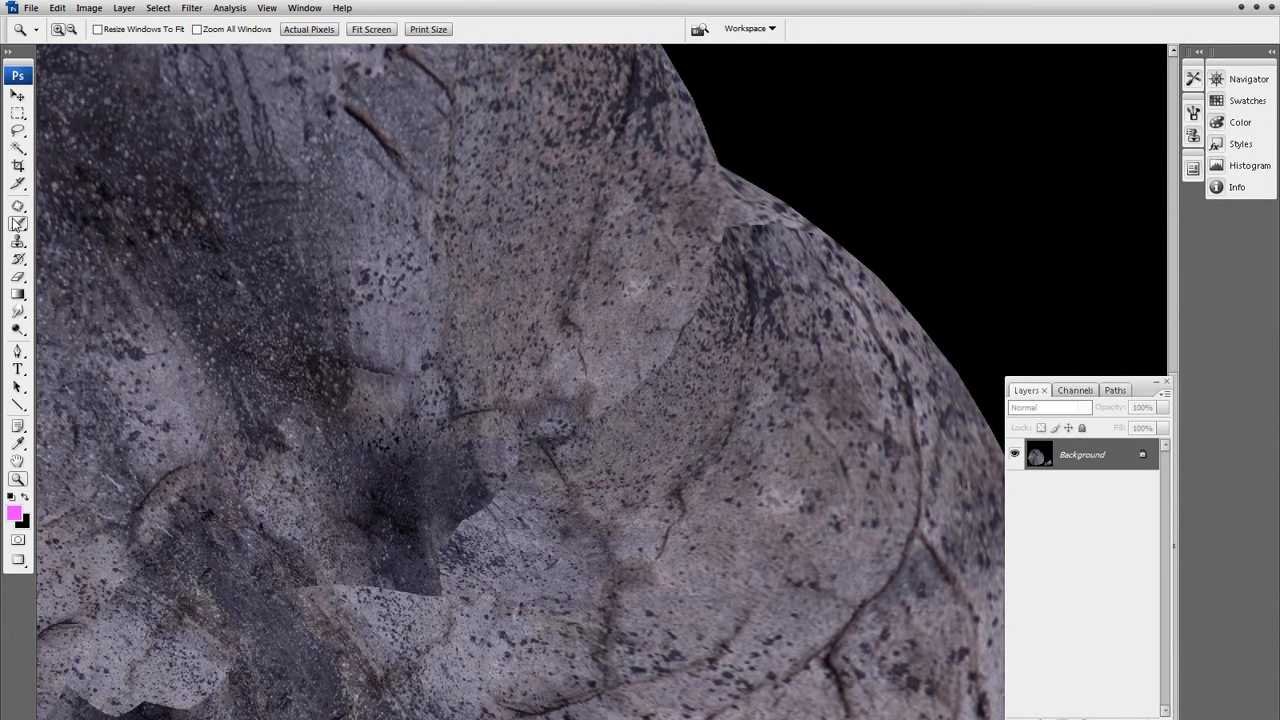
pyautogui.moveTo(396, 518); pyautogui.dragTo(431, 296)
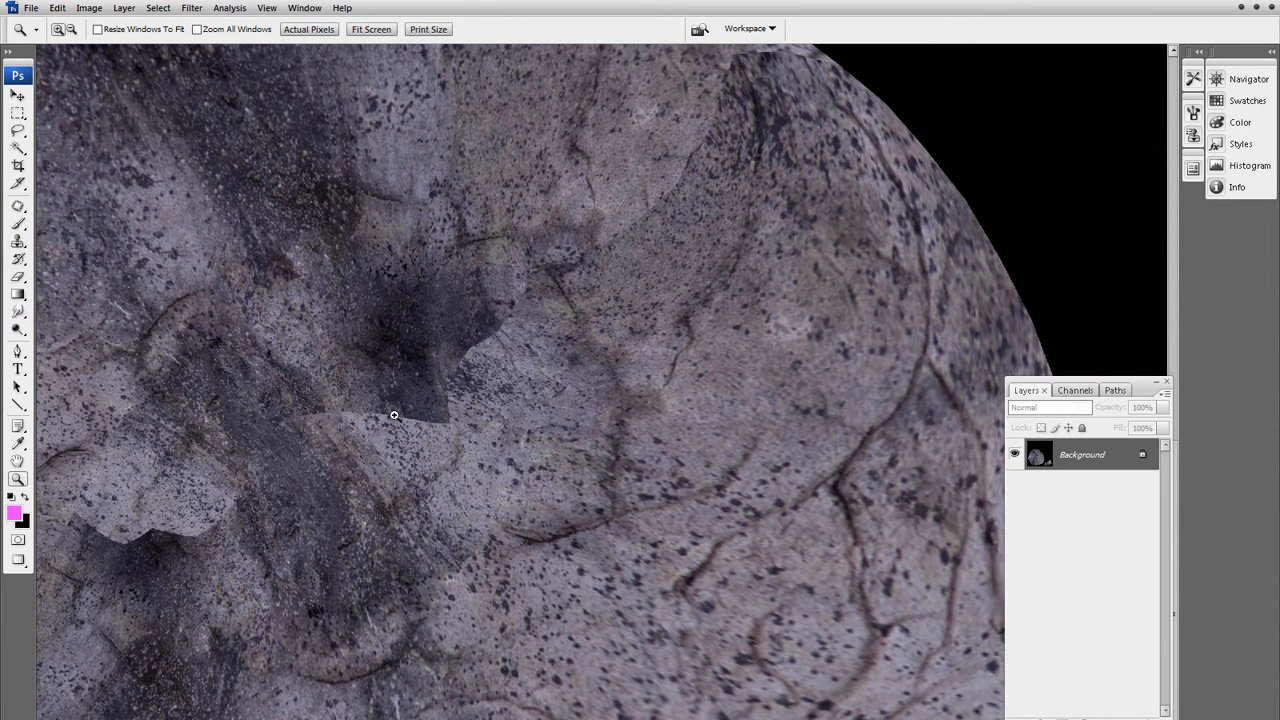
# - Use the Clone Stamp to cover the hard lower edge of the central dark patch with adjacent light rock texture
pyautogui.press('s')
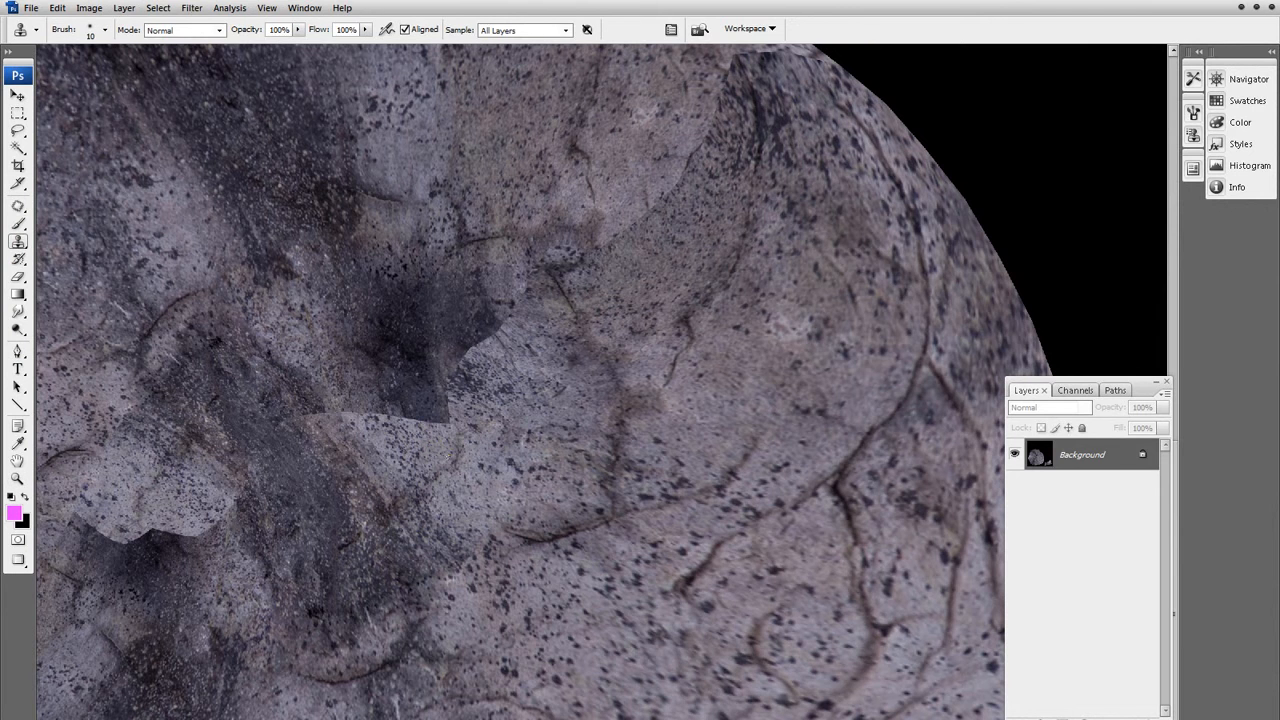
pyautogui.press(']')
pyautogui.moveTo(390, 440)
pyautogui.mouseDown()
pyautogui.moveTo(370, 420)
pyautogui.moveTo(441, 432)
pyautogui.moveTo(425, 400)
pyautogui.moveTo(441, 405)
pyautogui.mouseUp()
pyautogui.press('[')
pyautogui.press('[')
pyautogui.press('[')
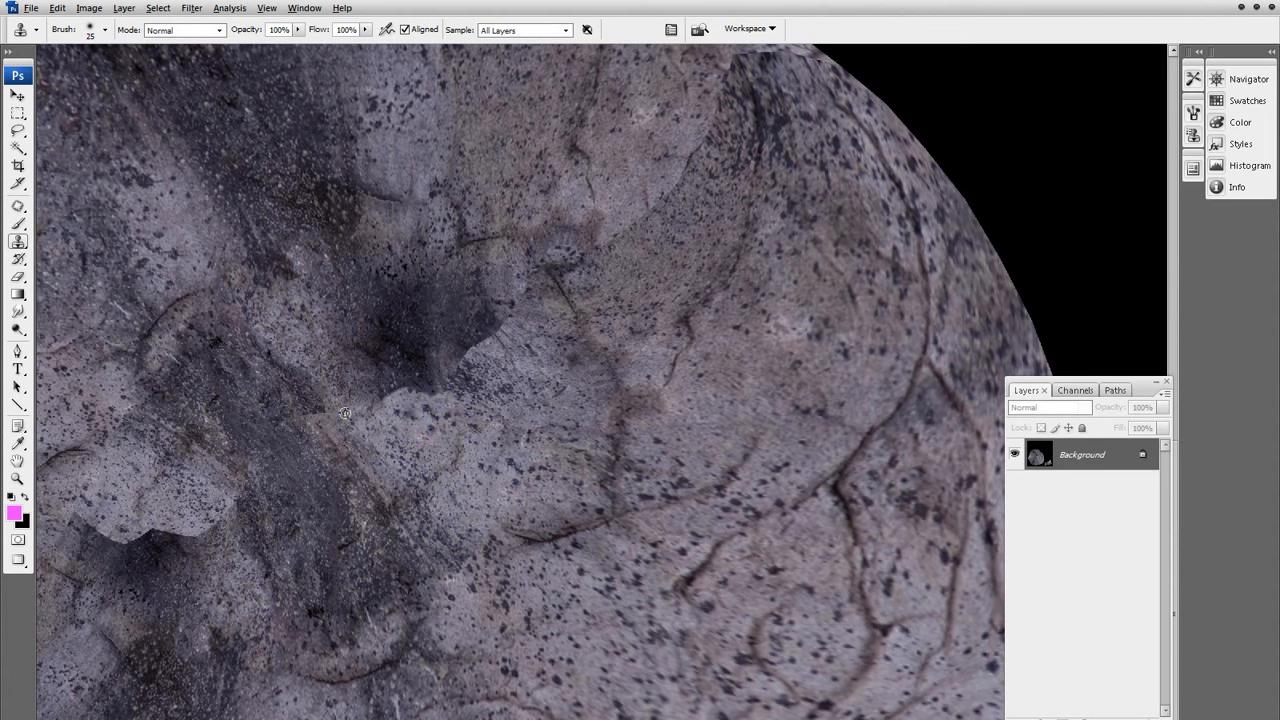
# - Enlarge the Clone Stamp brush to 60 and blend the dark patch's remaining lower and right edges into the surrounding rock
pyautogui.press(']')
pyautogui.press(']')
pyautogui.moveTo(410, 388)
pyautogui.mouseDown()
pyautogui.moveTo(383, 394)
pyautogui.moveTo(425, 392)
pyautogui.mouseUp()
pyautogui.keyDown('alt'); pyautogui.click(487, 387); pyautogui.keyUp('alt')
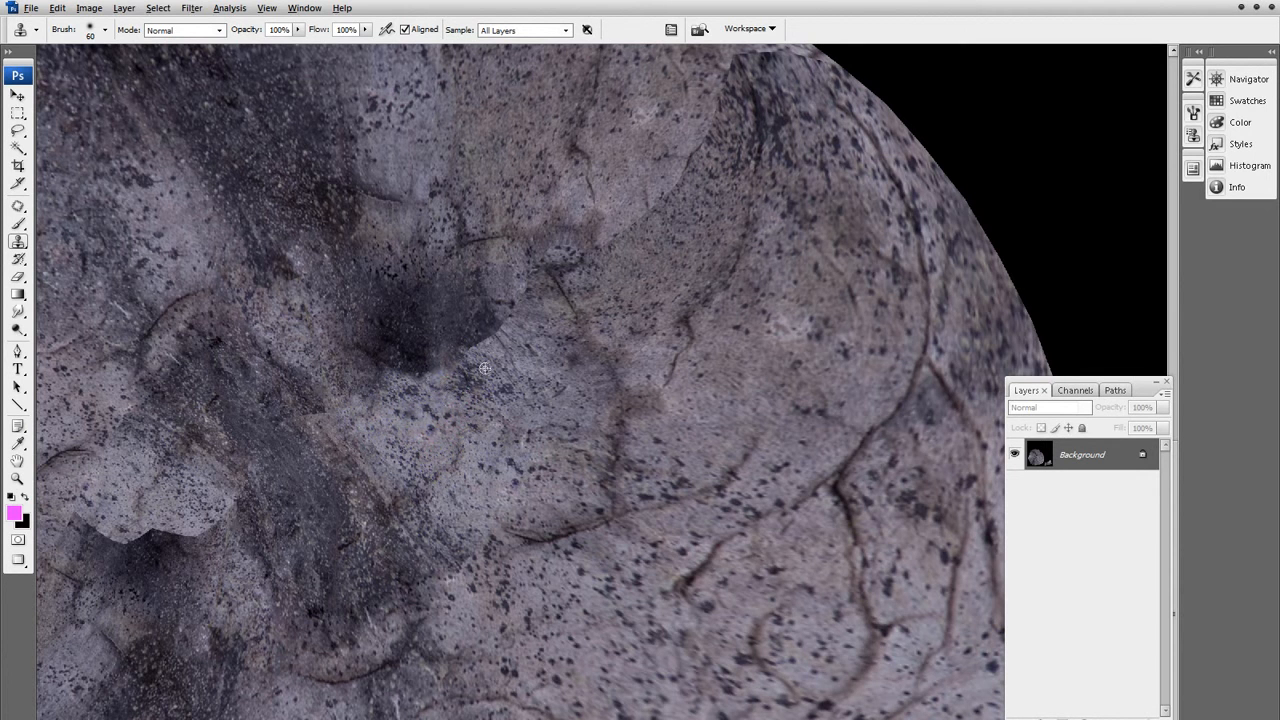
pyautogui.moveTo(485, 369)
pyautogui.mouseDown()
pyautogui.moveTo(474, 340)
pyautogui.moveTo(506, 358)
pyautogui.moveTo(446, 342)
pyautogui.moveTo(466, 280)
pyautogui.moveTo(488, 274)
pyautogui.mouseUp()
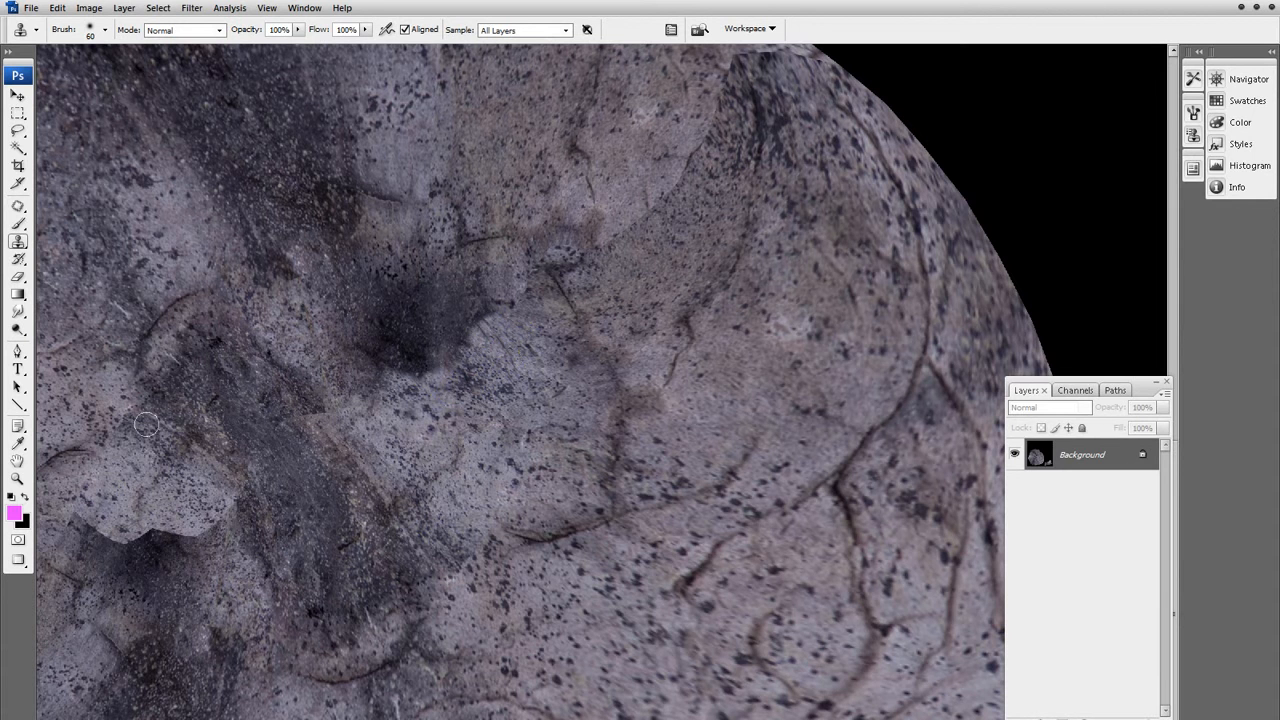
# - Use the Patch tool to soften the transition between the dark patch's right side and the lighter rock
pyautogui.click(18, 206)
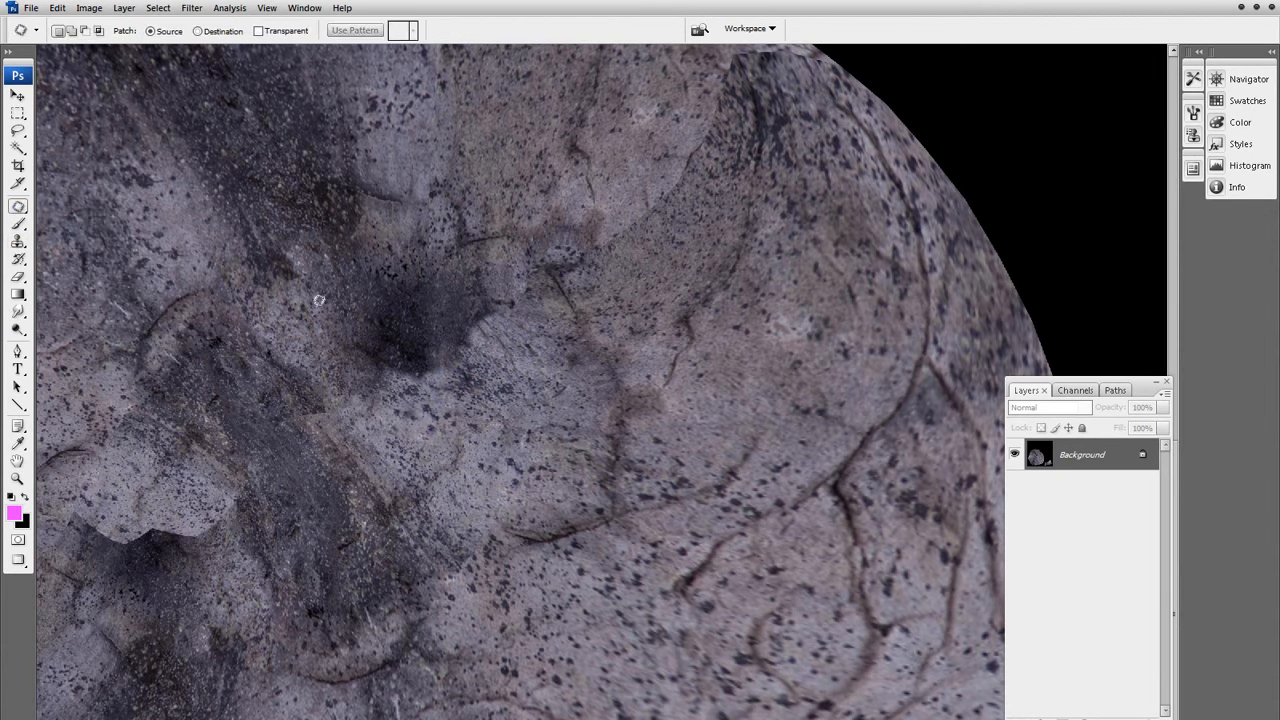
pyautogui.moveTo(506, 298)
pyautogui.mouseDown()
pyautogui.moveTo(540, 350)
pyautogui.moveTo(506, 293)
pyautogui.moveTo(440, 322)
pyautogui.moveTo(514, 363)
pyautogui.moveTo(504, 357)
pyautogui.mouseUp()
pyautogui.click(481, 280)
pyautogui.moveTo(461, 270)
pyautogui.mouseDown()
pyautogui.moveTo(487, 301)
pyautogui.moveTo(489, 274)
pyautogui.moveTo(408, 218)
pyautogui.mouseUp()
pyautogui.click(507, 289)
pyautogui.click(551, 237)
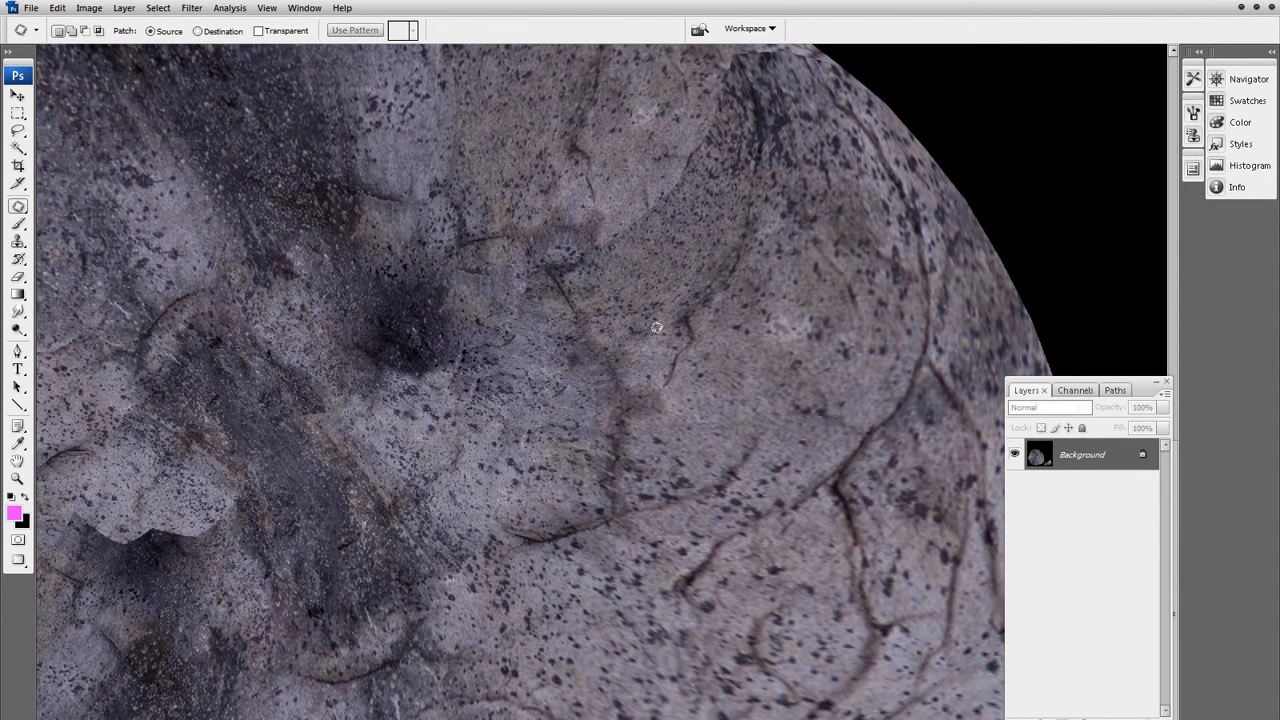
# - Patch the curved seam left of the dark streak near the rock's upper-right edge with neighbouring speckled texture
pyautogui.moveTo(655, 208); pyautogui.dragTo(554, 354)
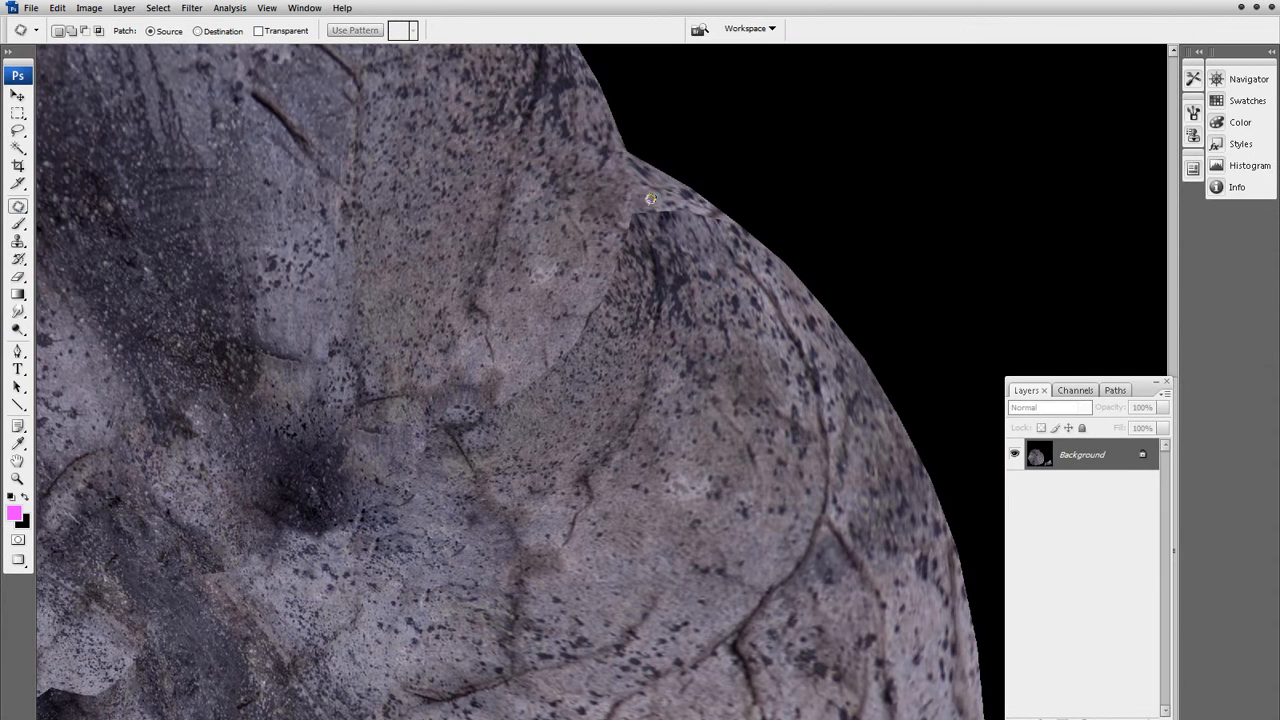
pyautogui.moveTo(632, 250)
pyautogui.mouseDown()
pyautogui.moveTo(594, 244)
pyautogui.moveTo(510, 365)
pyautogui.moveTo(625, 275)
pyautogui.moveTo(576, 318)
pyautogui.moveTo(517, 298)
pyautogui.moveTo(452, 241)
pyautogui.mouseUp()
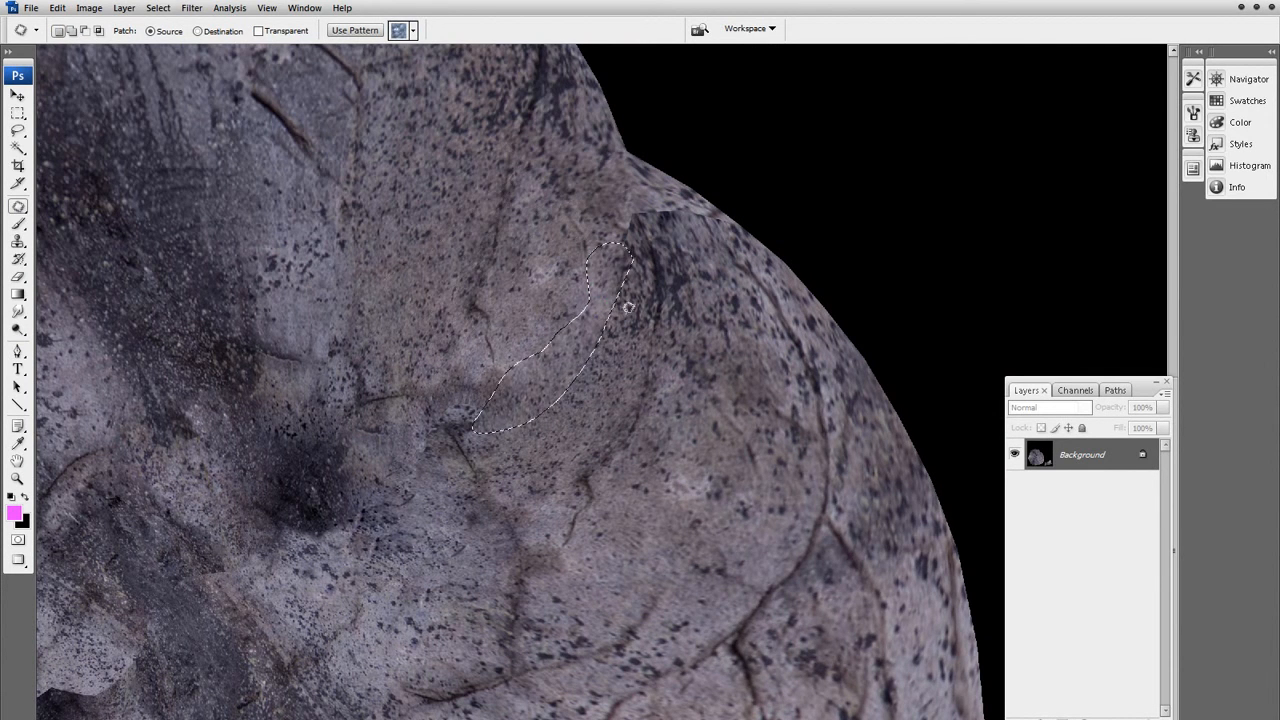
pyautogui.click(627, 302)
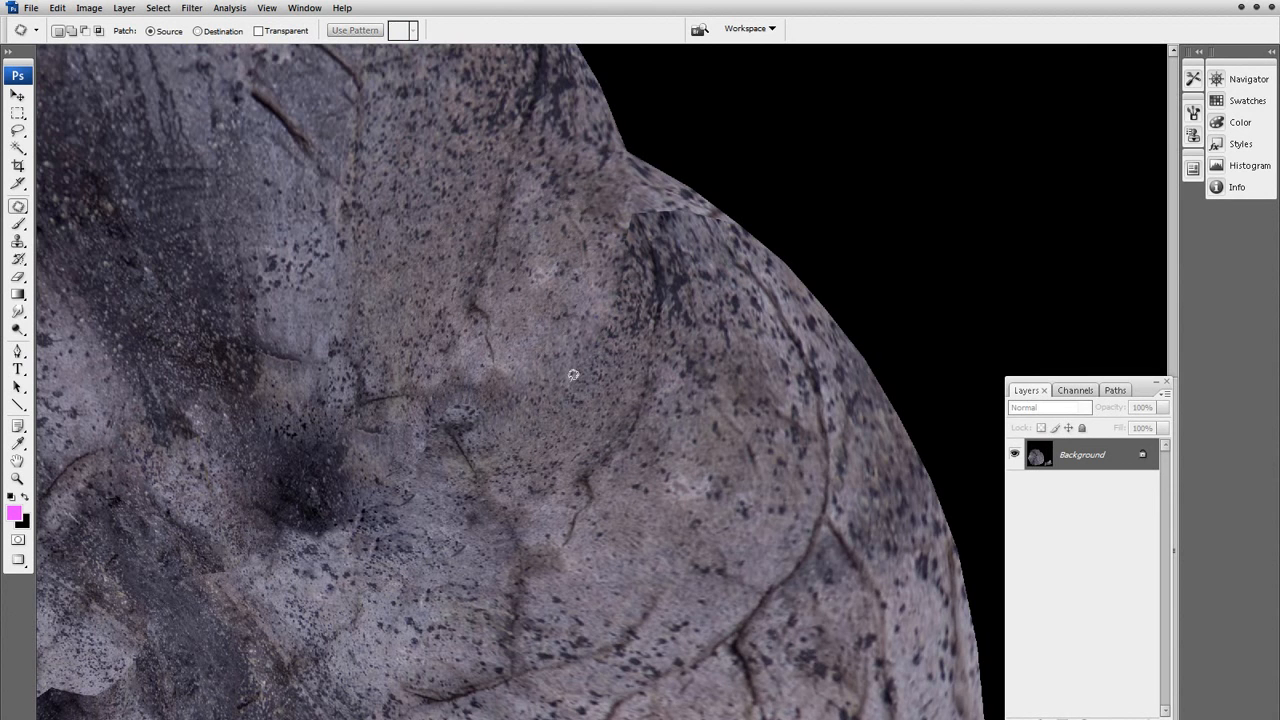
pyautogui.hotkey('ctrl', 'z')
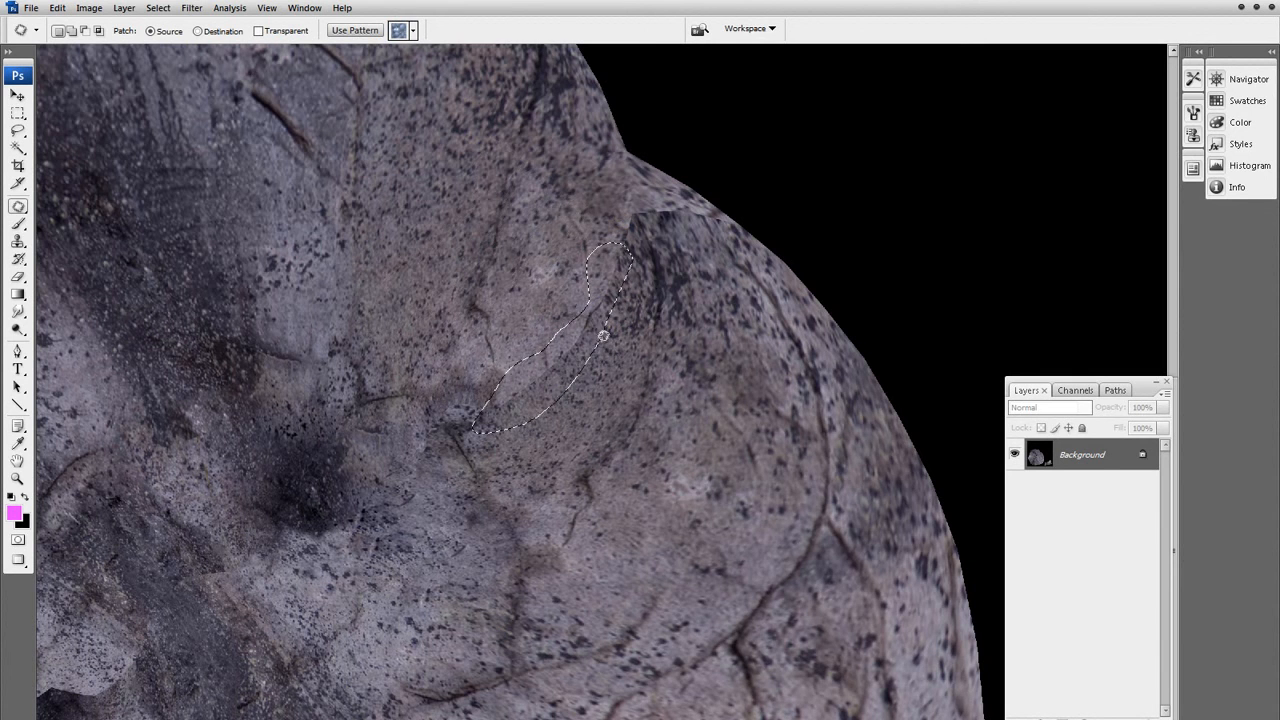
pyautogui.click(611, 343)
pyautogui.moveTo(537, 356)
pyautogui.mouseDown()
pyautogui.moveTo(643, 270)
pyautogui.moveTo(545, 348)
pyautogui.mouseUp()
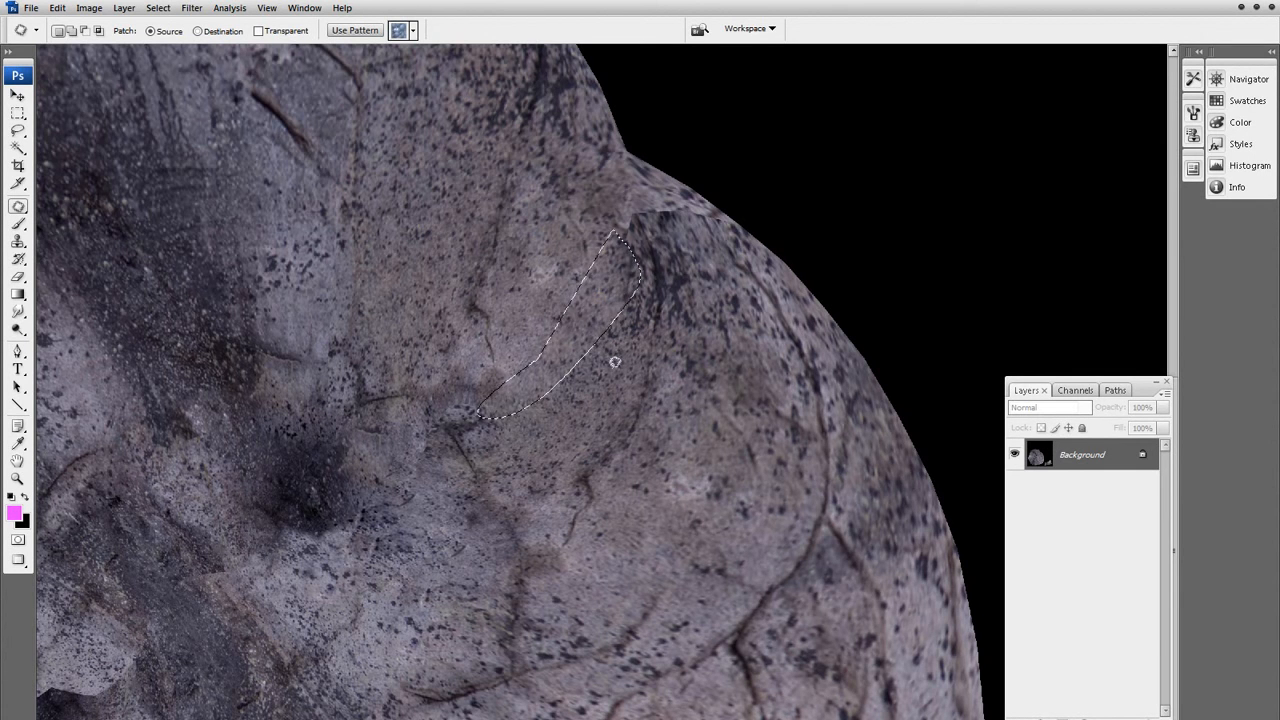
pyautogui.hotkey('ctrl', 'd')
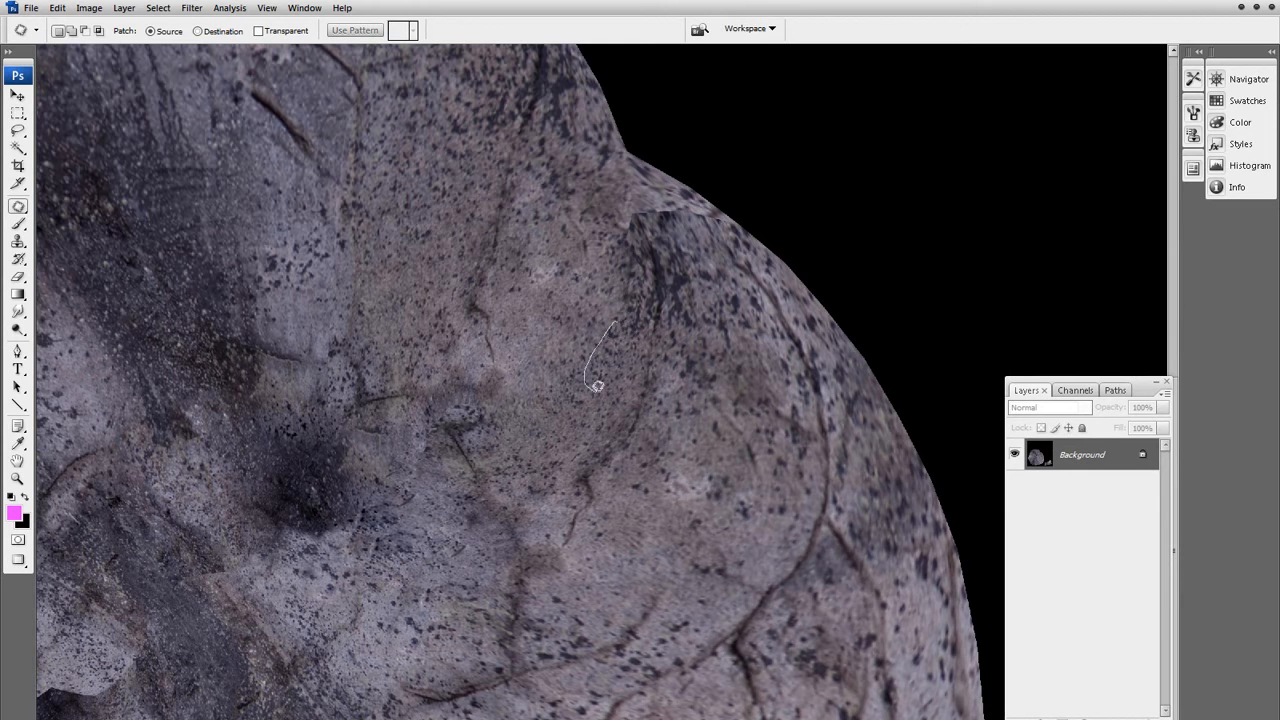
# - Patch the small area beside the dark streak, just below the curved seam, to even out its speckles
pyautogui.moveTo(596, 386); pyautogui.dragTo(618, 326)
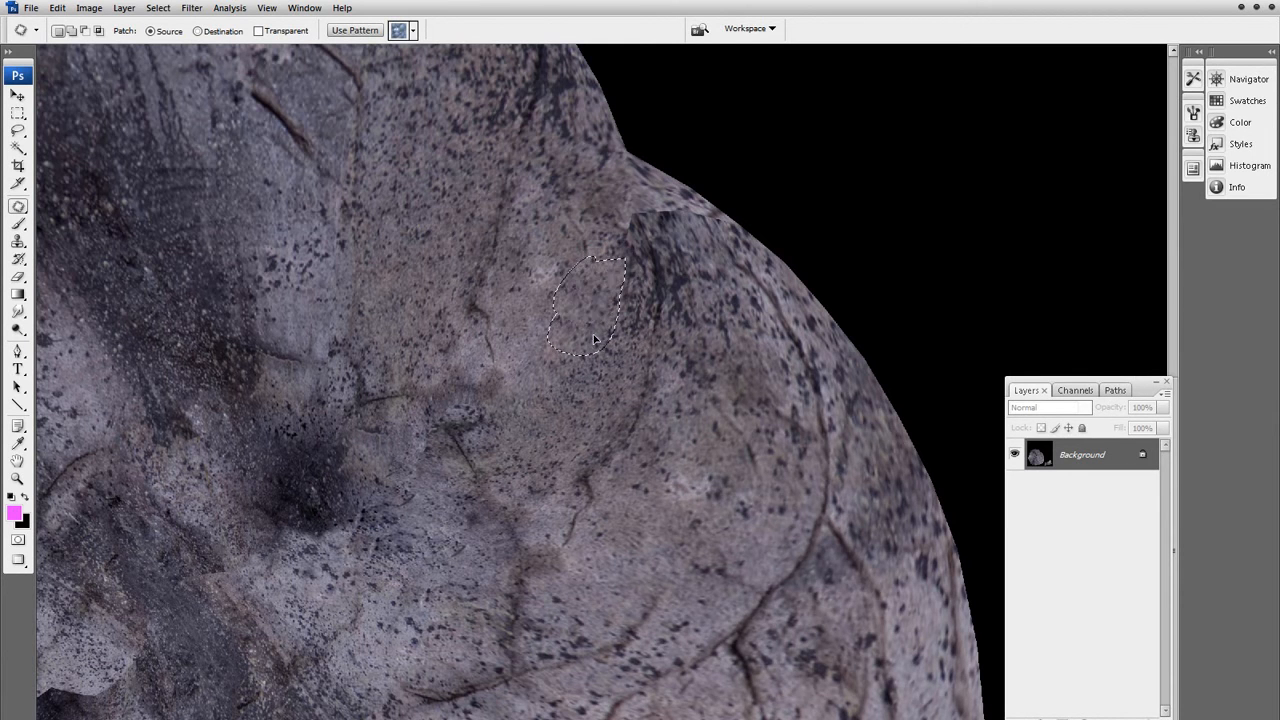
pyautogui.hotkey('ctrl', 'd')
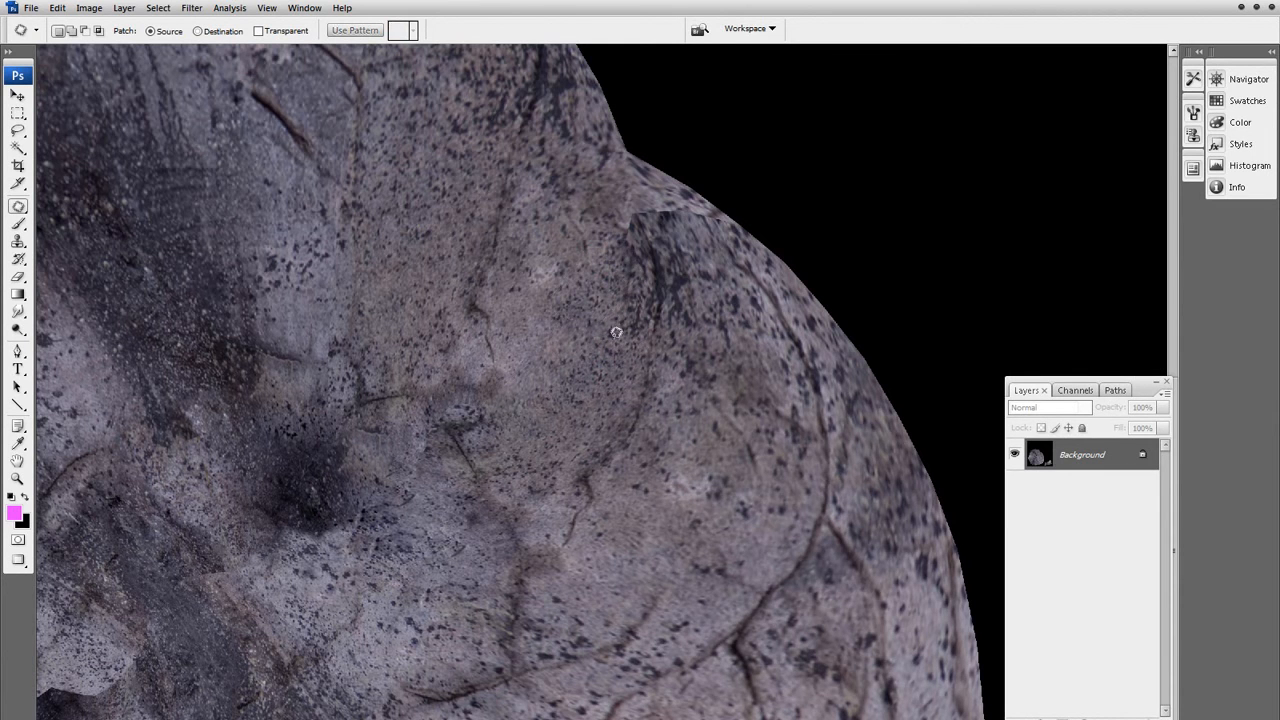
pyautogui.moveTo(562, 356); pyautogui.dragTo(474, 392)
pyautogui.moveTo(558, 463); pyautogui.dragTo(571, 243)
pyautogui.moveTo(621, 429); pyautogui.dragTo(566, 409)
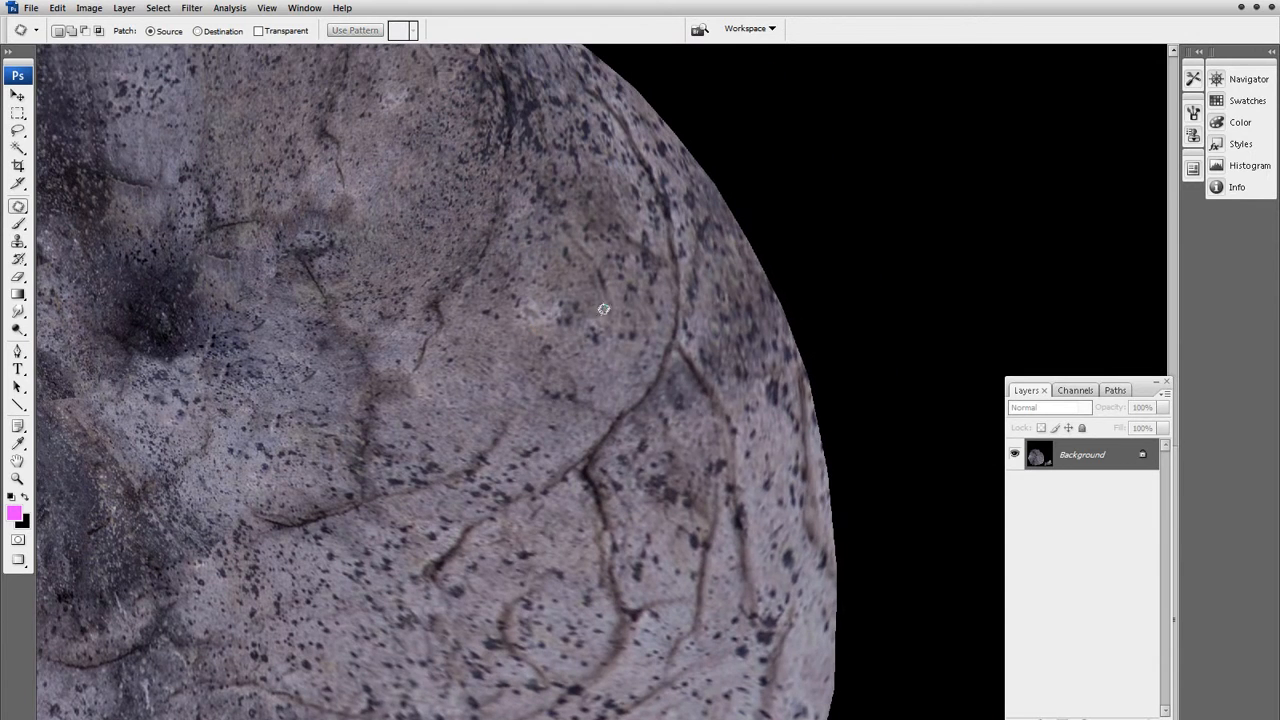
# - Outline the irregular brownish area left of the long crack and patch it with speckled rock from the texture's centre
pyautogui.moveTo(600, 296)
pyautogui.mouseDown()
pyautogui.moveTo(557, 359)
pyautogui.moveTo(614, 306)
pyautogui.moveTo(609, 279)
pyautogui.moveTo(606, 301)
pyautogui.moveTo(544, 272)
pyautogui.moveTo(514, 378)
pyautogui.mouseUp()
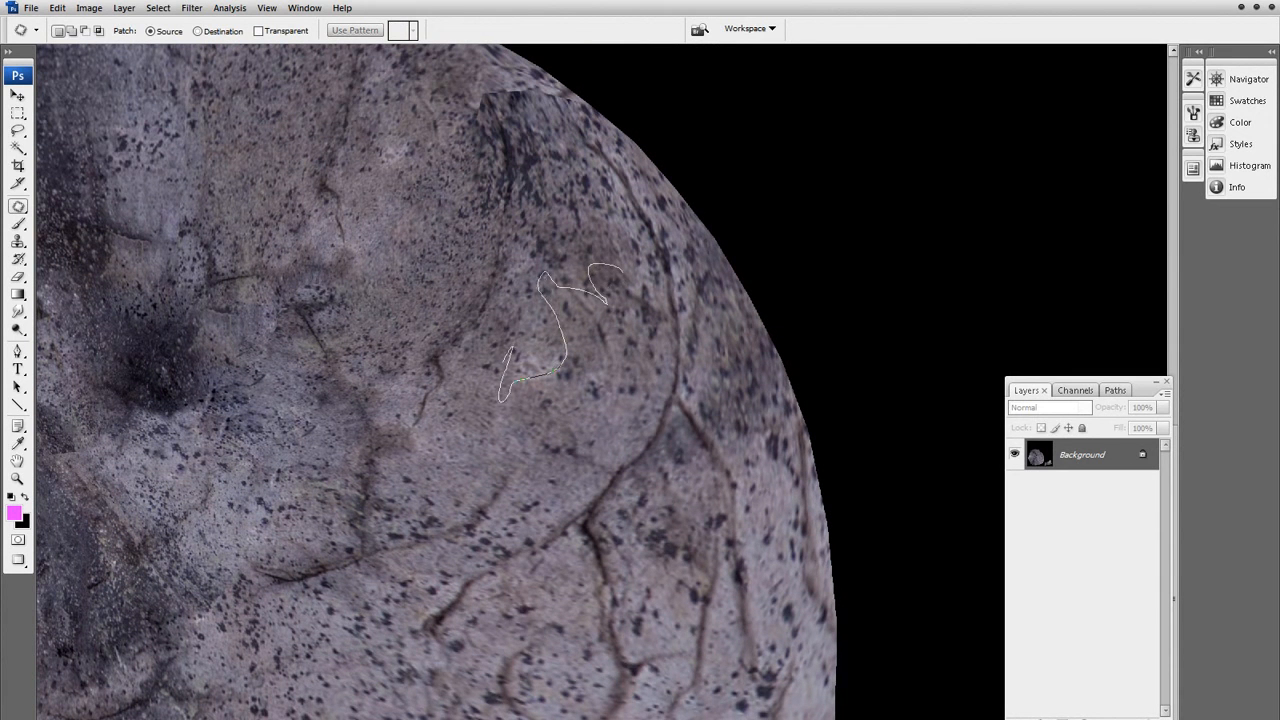
pyautogui.moveTo(572, 413)
pyautogui.mouseDown()
pyautogui.moveTo(638, 398)
pyautogui.moveTo(660, 352)
pyautogui.moveTo(620, 270)
pyautogui.mouseUp()
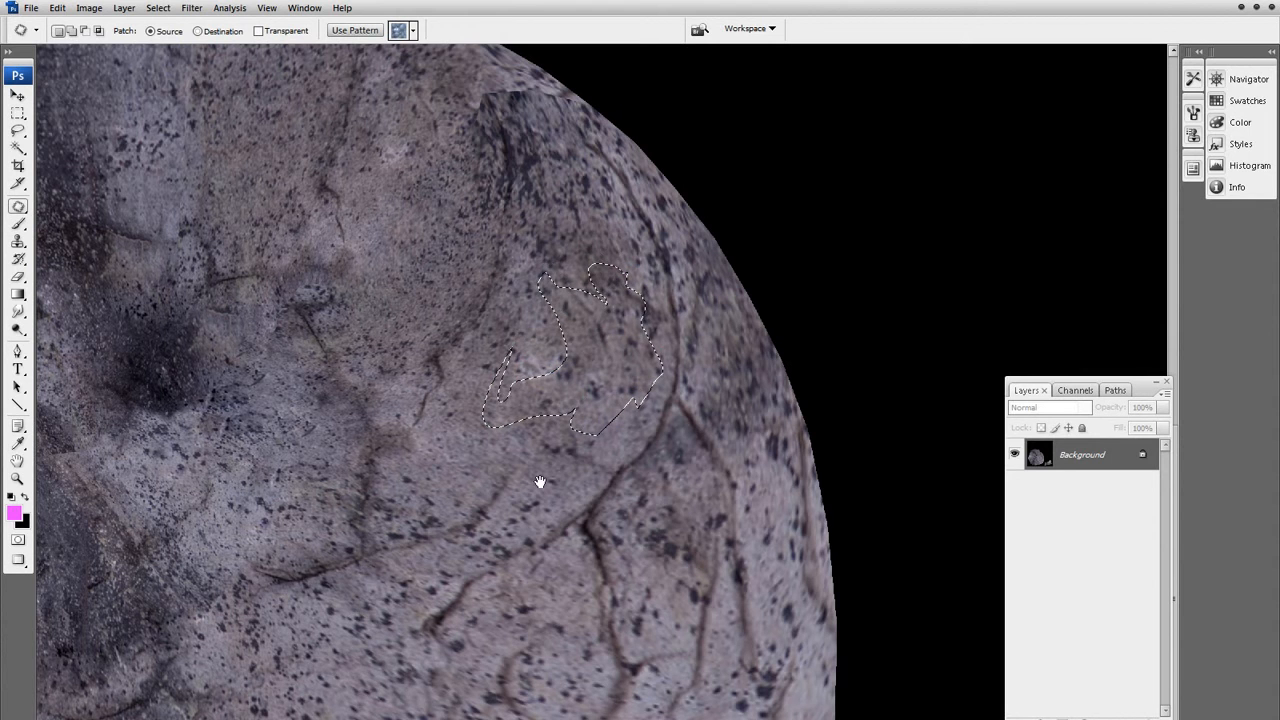
pyautogui.moveTo(537, 480); pyautogui.dragTo(731, 334)
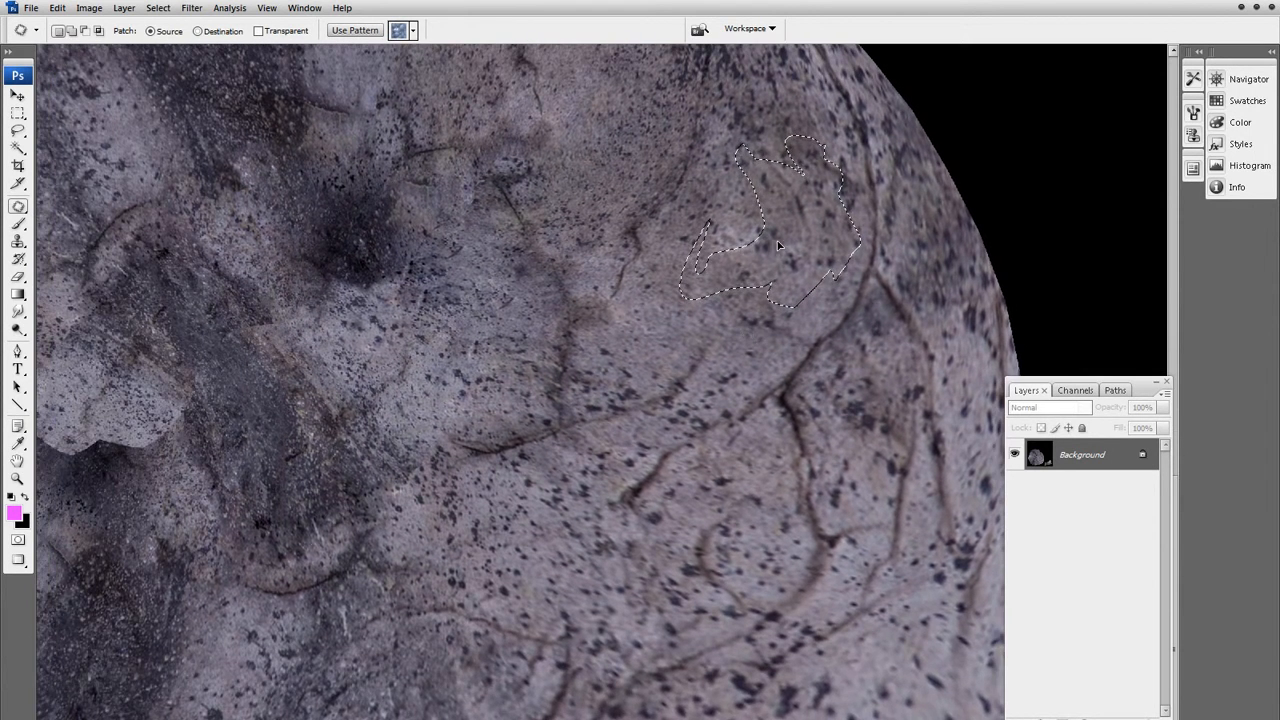
pyautogui.moveTo(795, 243)
pyautogui.mouseDown()
pyautogui.moveTo(327, 447)
pyautogui.moveTo(489, 361)
pyautogui.moveTo(479, 343)
pyautogui.mouseUp()
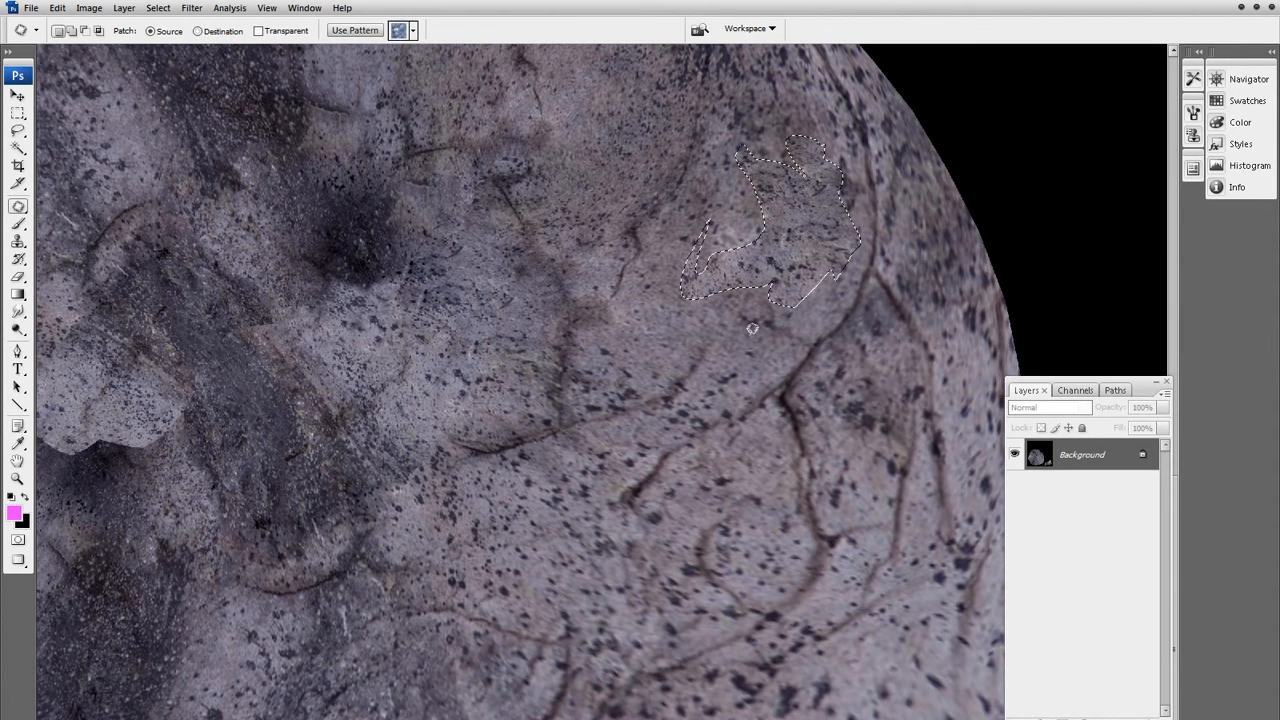
pyautogui.hotkey('ctrl', 'd')
# - Patch the uneven spots just below the previous patch, among the thin cracks, with nearby rock texture
pyautogui.moveTo(730, 314); pyautogui.dragTo(629, 447)
pyautogui.moveTo(666, 283)
pyautogui.mouseDown()
pyautogui.moveTo(613, 374)
pyautogui.moveTo(680, 370)
pyautogui.moveTo(710, 400)
pyautogui.moveTo(720, 348)
pyautogui.mouseUp()
pyautogui.hotkey('ctrl', 'd')
pyautogui.moveTo(643, 407); pyautogui.dragTo(678, 292)
pyautogui.moveTo(636, 359); pyautogui.dragTo(719, 331)
pyautogui.moveTo(680, 449); pyautogui.dragTo(632, 254)
pyautogui.moveTo(650, 340); pyautogui.dragTo(572, 329)
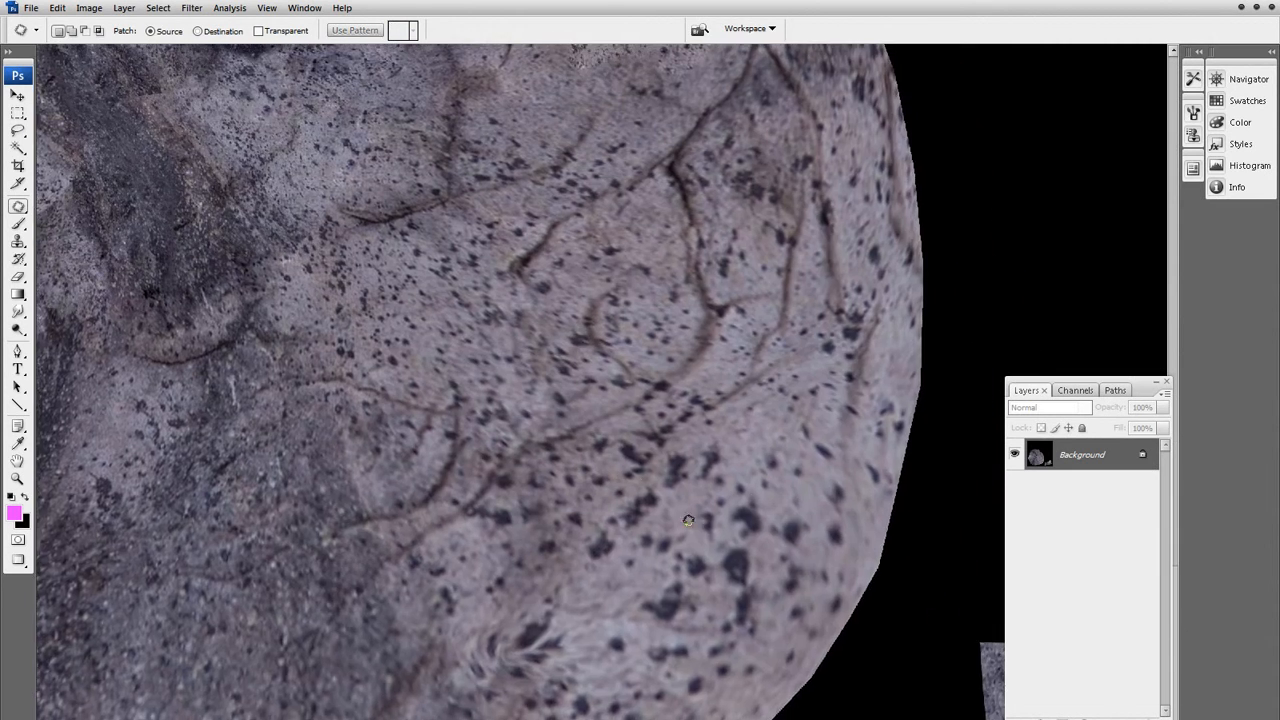
pyautogui.moveTo(753, 551)
pyautogui.mouseDown()
pyautogui.moveTo(697, 542)
pyautogui.moveTo(780, 571)
pyautogui.moveTo(793, 524)
pyautogui.mouseUp()
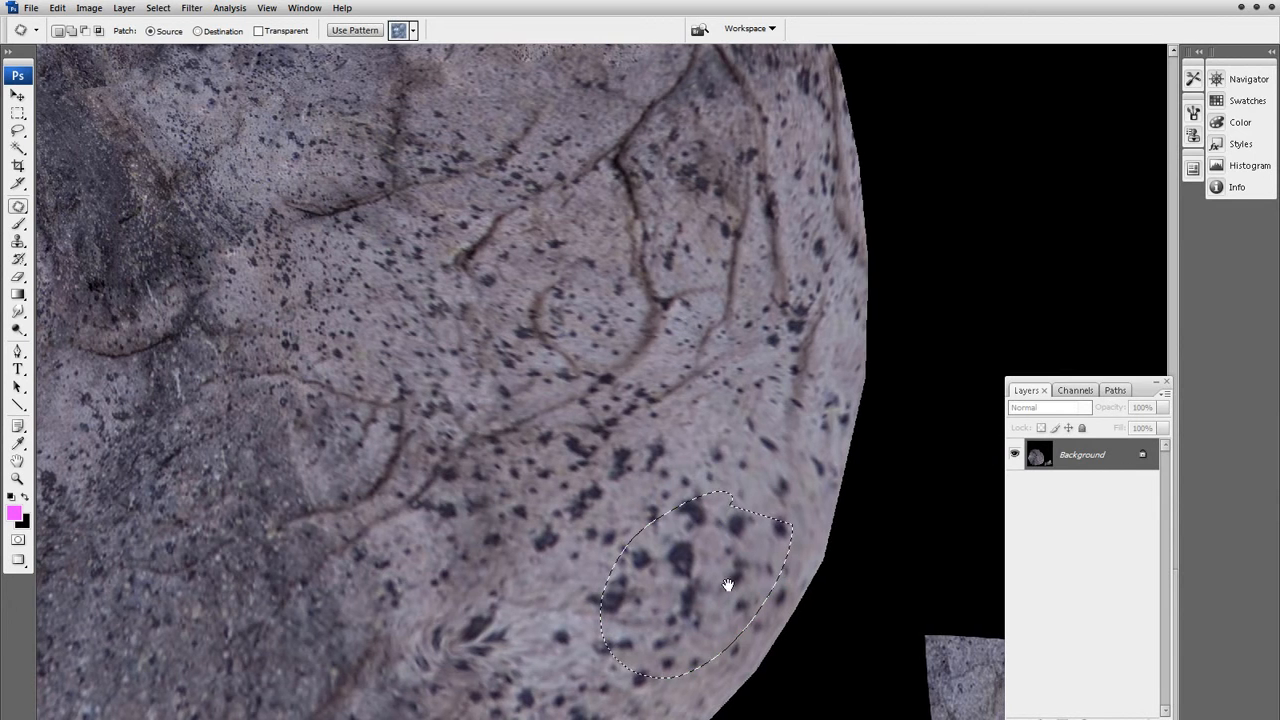
pyautogui.moveTo(728, 585); pyautogui.dragTo(784, 585)
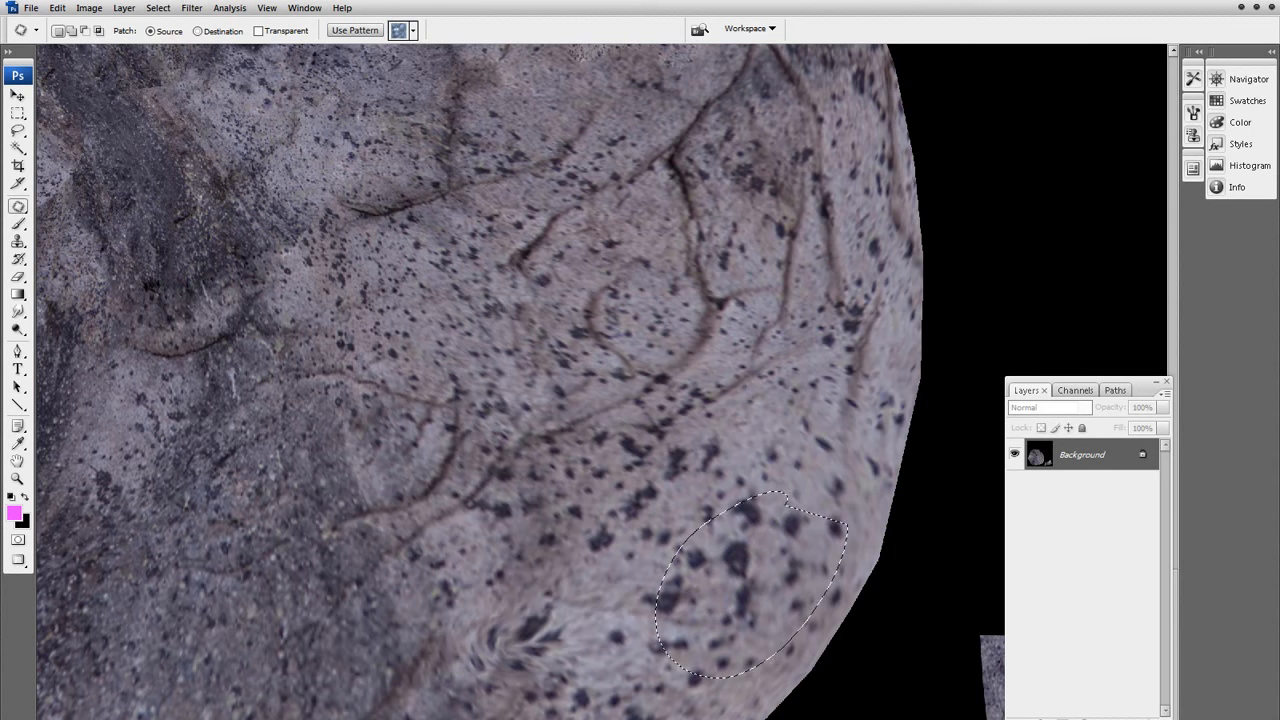
pyautogui.hotkey('ctrl', 'd')
# - Patch the dark scalloped seam beneath the pale lobe, right of the brownish oval area, with speckled rock from above it
pyautogui.moveTo(535, 563); pyautogui.dragTo(705, 345)
pyautogui.moveTo(615, 671); pyautogui.dragTo(791, 515)
pyautogui.moveTo(411, 619); pyautogui.dragTo(640, 570)
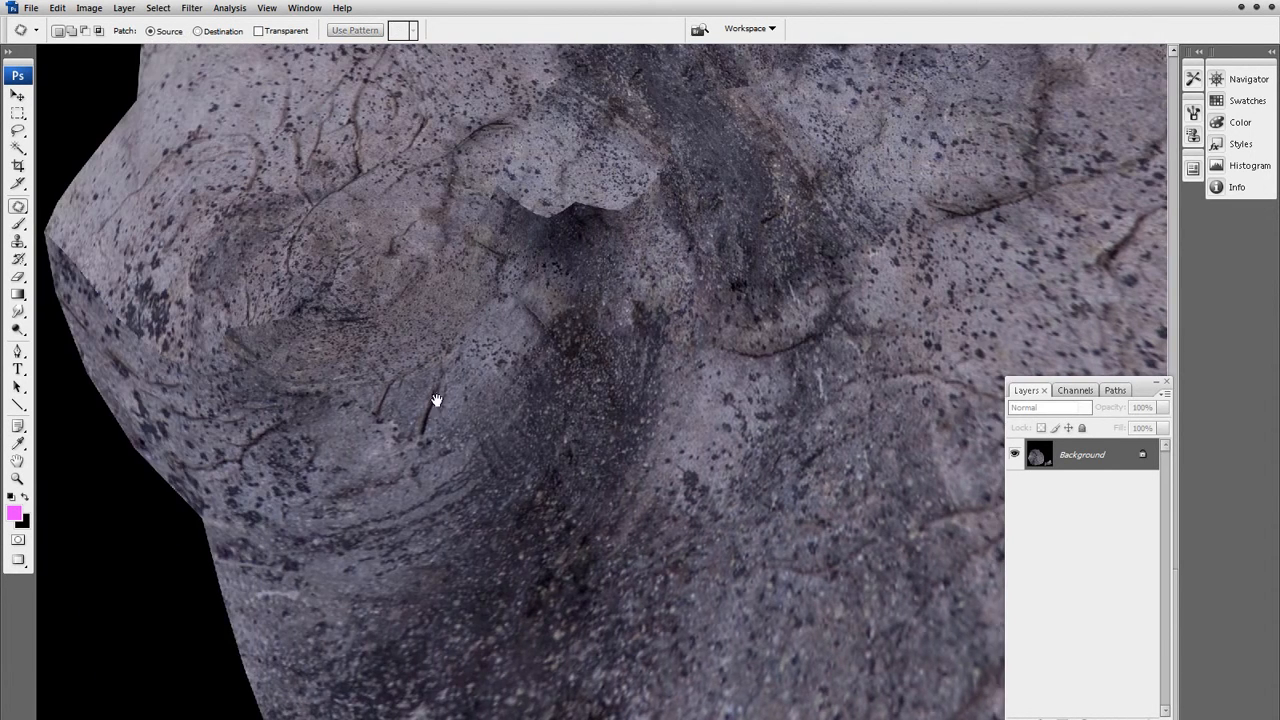
pyautogui.moveTo(436, 400)
pyautogui.mouseDown()
pyautogui.moveTo(446, 520)
pyautogui.moveTo(506, 517)
pyautogui.moveTo(455, 430)
pyautogui.moveTo(545, 497)
pyautogui.moveTo(628, 395)
pyautogui.moveTo(440, 415)
pyautogui.mouseUp()
pyautogui.moveTo(554, 428)
pyautogui.mouseDown()
pyautogui.moveTo(401, 205)
pyautogui.moveTo(440, 250)
pyautogui.moveTo(400, 300)
pyautogui.moveTo(428, 154)
pyautogui.moveTo(471, 147)
pyautogui.mouseUp()
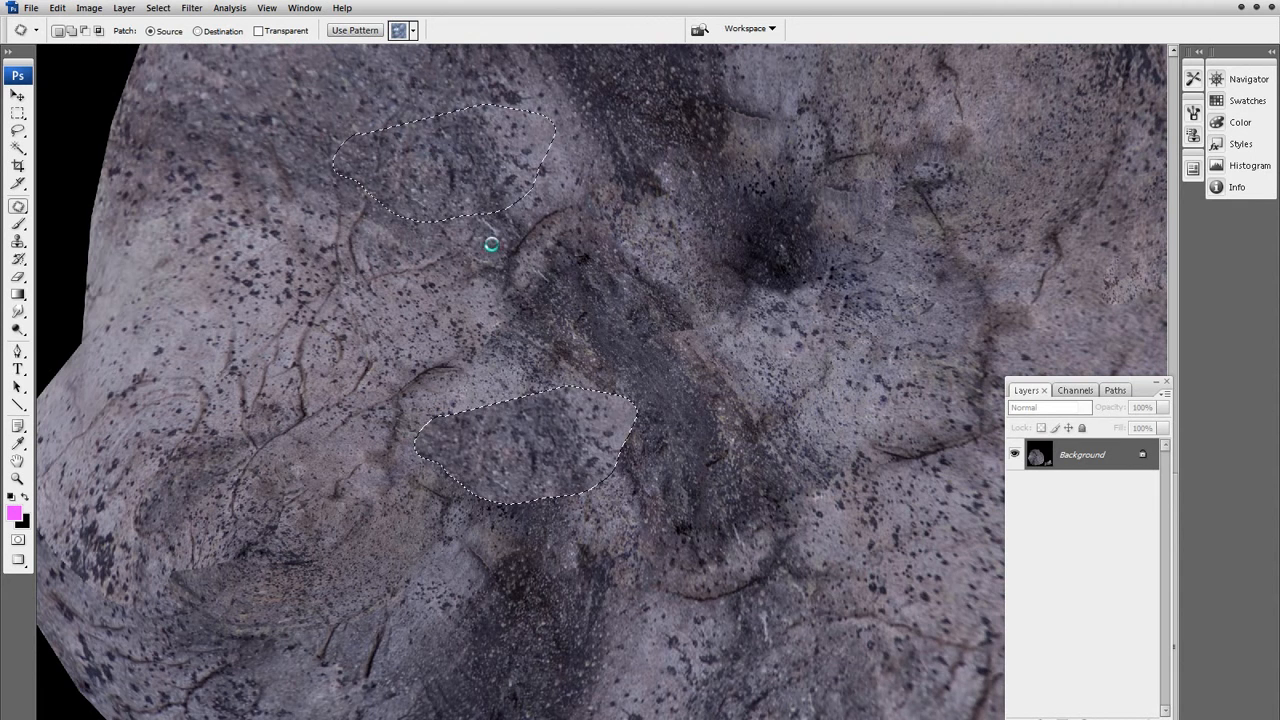
pyautogui.hotkey('ctrl', 'd')
# - Patch the hard seam and uneven spots along the edge of the brownish oval area with neighbouring speckled rock
pyautogui.moveTo(373, 444)
pyautogui.mouseDown()
pyautogui.moveTo(335, 505)
pyautogui.moveTo(400, 450)
pyautogui.mouseUp()
pyautogui.hotkey('ctrl', 'd')
pyautogui.scroll(-2, 282, 632)
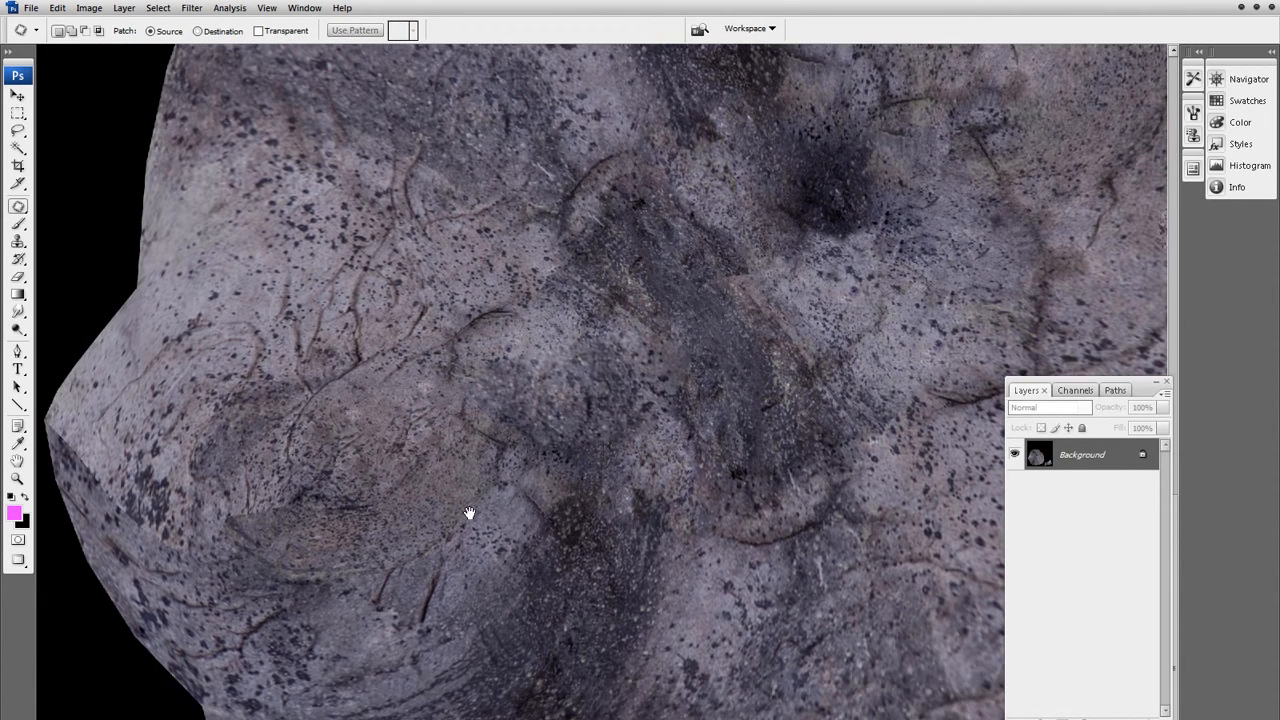
pyautogui.keyDown('ctrl'); pyautogui.hscroll(-2, 469, 517); pyautogui.keyUp('ctrl')
pyautogui.moveTo(240, 483)
pyautogui.mouseDown()
pyautogui.moveTo(208, 522)
pyautogui.moveTo(343, 458)
pyautogui.moveTo(188, 443)
pyautogui.moveTo(406, 423)
pyautogui.moveTo(434, 390)
pyautogui.mouseUp()
pyautogui.hotkey('ctrl', 'd')
pyautogui.moveTo(311, 454)
pyautogui.mouseDown()
pyautogui.moveTo(297, 450)
pyautogui.moveTo(335, 466)
pyautogui.moveTo(265, 413)
pyautogui.mouseUp()
pyautogui.hotkey('ctrl', 'd')
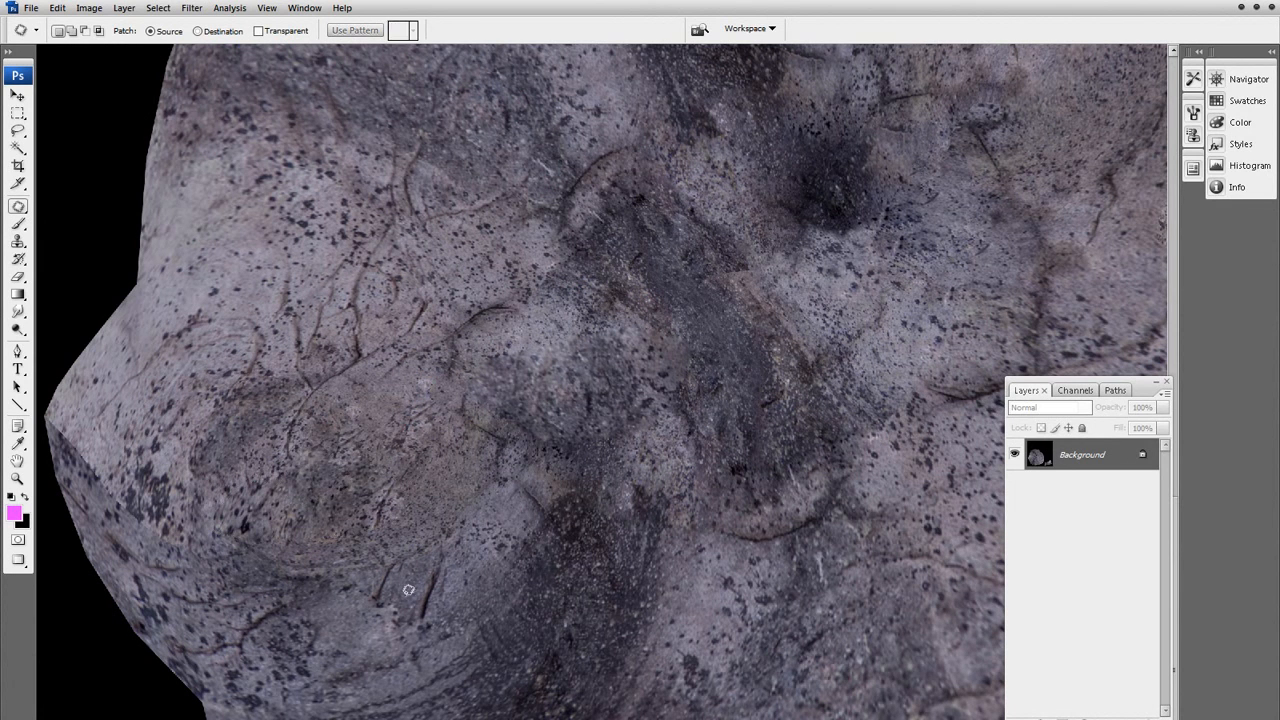
# - Patch the uneven areas on the separate smaller rock piece beside the main one with its own surrounding texture
pyautogui.moveTo(540, 439); pyautogui.dragTo(441, 633)
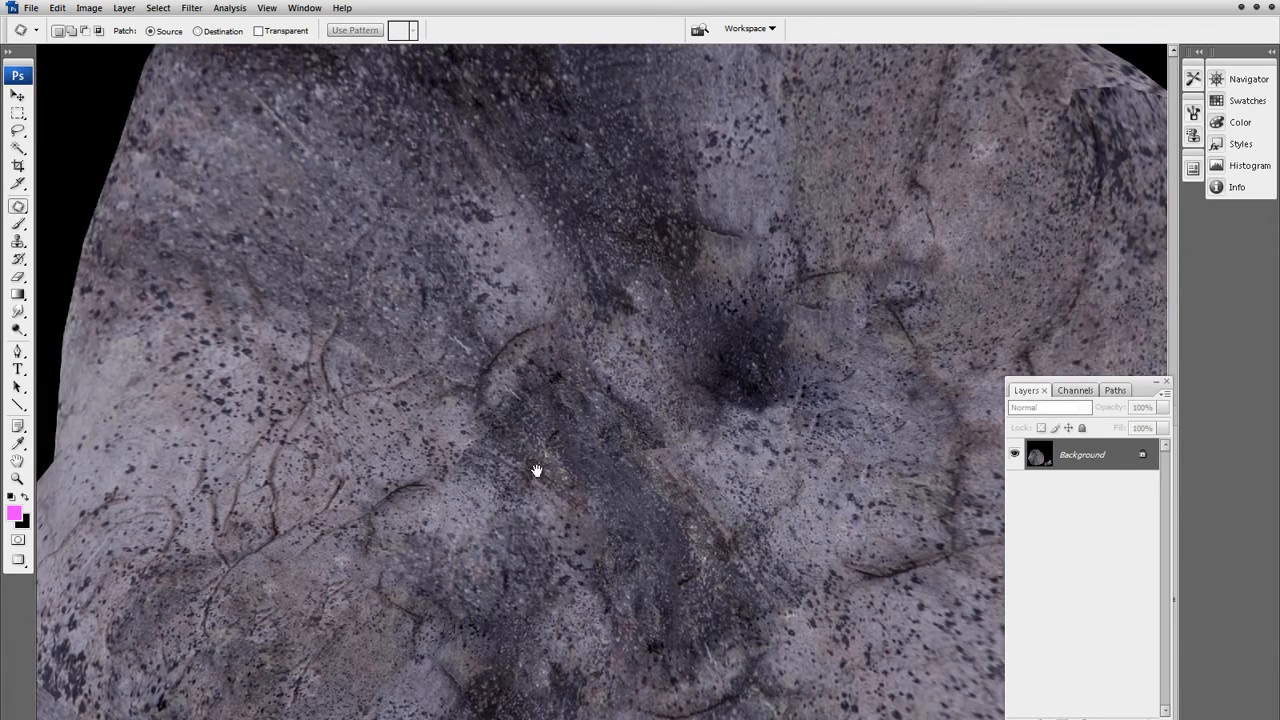
pyautogui.moveTo(534, 471)
pyautogui.mouseDown()
pyautogui.moveTo(366, 666)
pyautogui.moveTo(609, 606)
pyautogui.moveTo(685, 695)
pyautogui.moveTo(517, 180)
pyautogui.mouseUp()
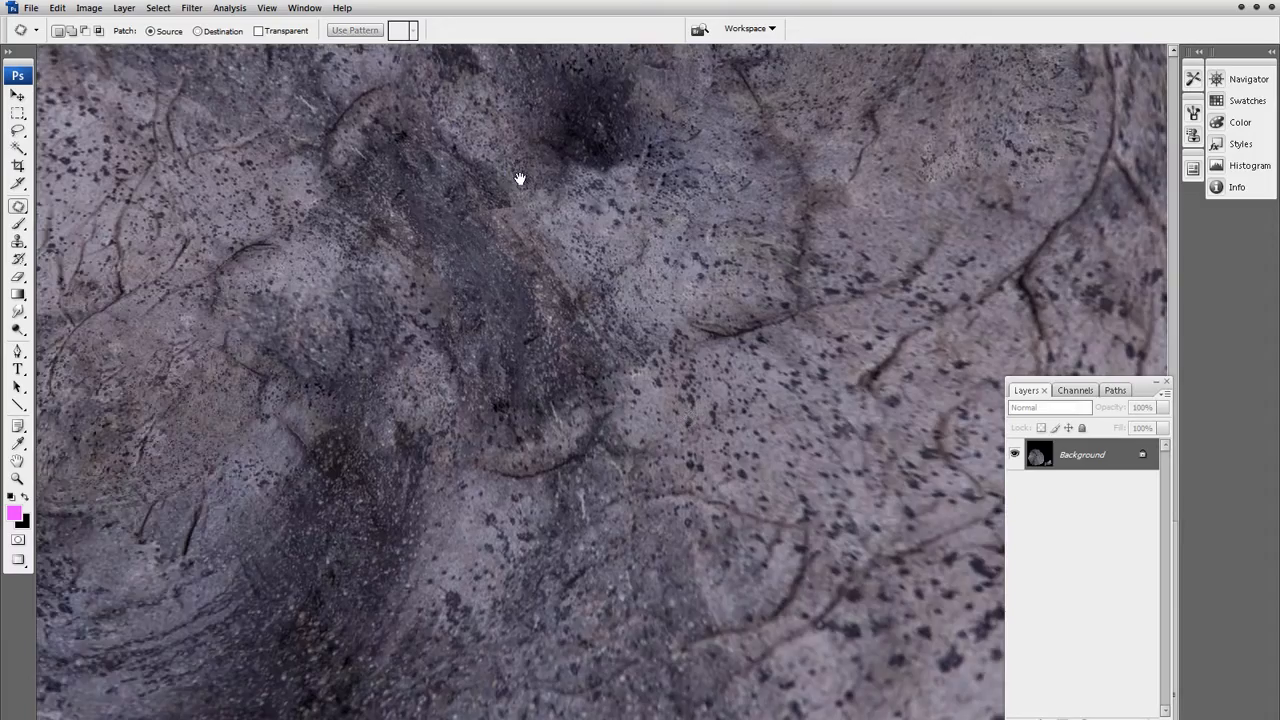
pyautogui.moveTo(694, 423); pyautogui.dragTo(200, 400)
pyautogui.moveTo(543, 571); pyautogui.dragTo(398, 125)
pyautogui.moveTo(722, 527); pyautogui.dragTo(293, 285)
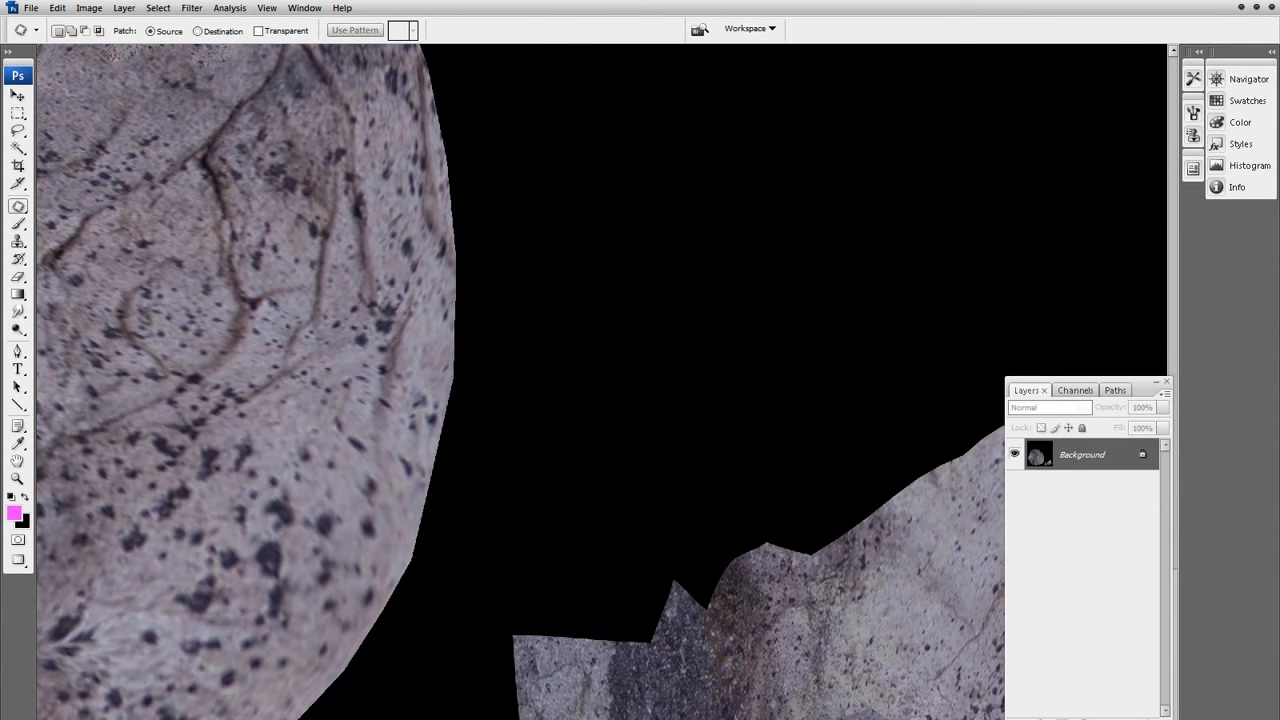
pyautogui.moveTo(646, 713)
pyautogui.mouseDown()
pyautogui.moveTo(628, 715)
pyautogui.moveTo(846, 648)
pyautogui.moveTo(852, 668)
pyautogui.mouseUp()
pyautogui.hotkey('ctrl', 'd')
pyautogui.moveTo(958, 718)
pyautogui.mouseDown()
pyautogui.moveTo(829, 687)
pyautogui.moveTo(784, 718)
pyautogui.moveTo(868, 718)
pyautogui.mouseUp()
pyautogui.moveTo(870, 716)
pyautogui.mouseDown()
pyautogui.moveTo(882, 662)
pyautogui.moveTo(888, 716)
pyautogui.moveTo(790, 670)
pyautogui.mouseUp()
pyautogui.hotkey('ctrl', 'd')
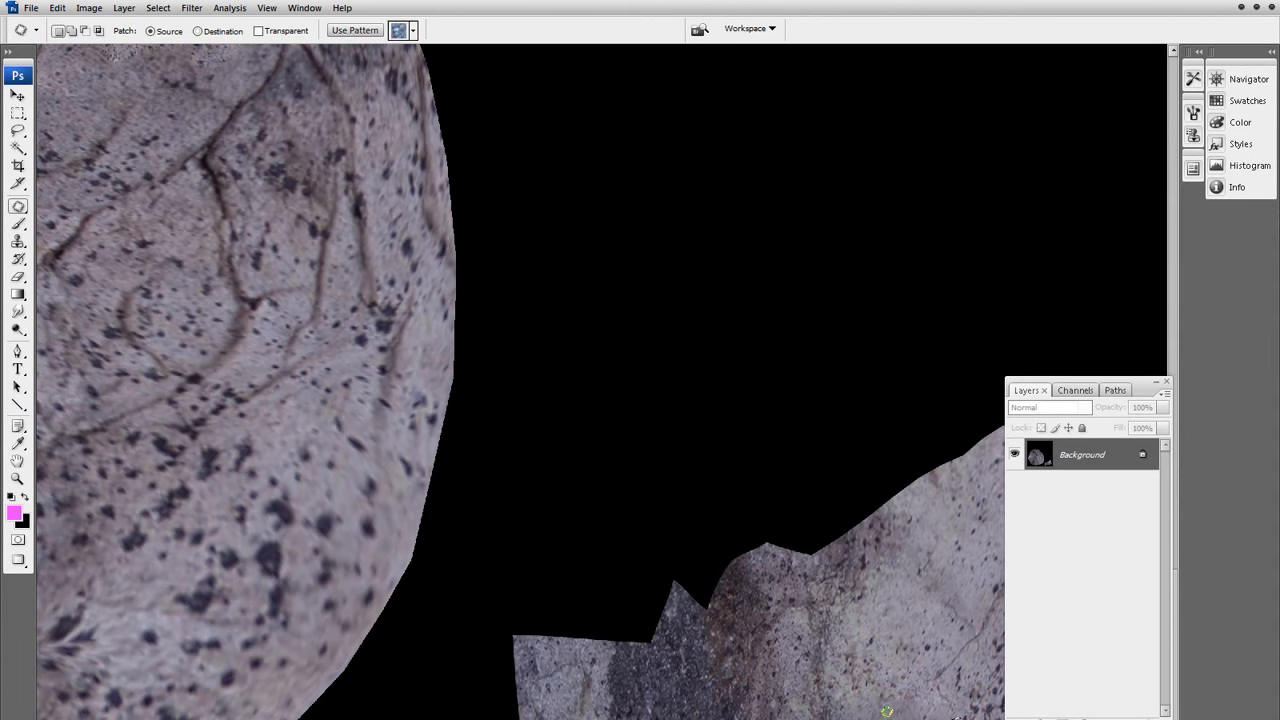
pyautogui.hotkey('ctrl', 'd')
# - Hide the layer list and patch the remaining uneven area on the separate smaller rock piece
pyautogui.click(1166, 382)
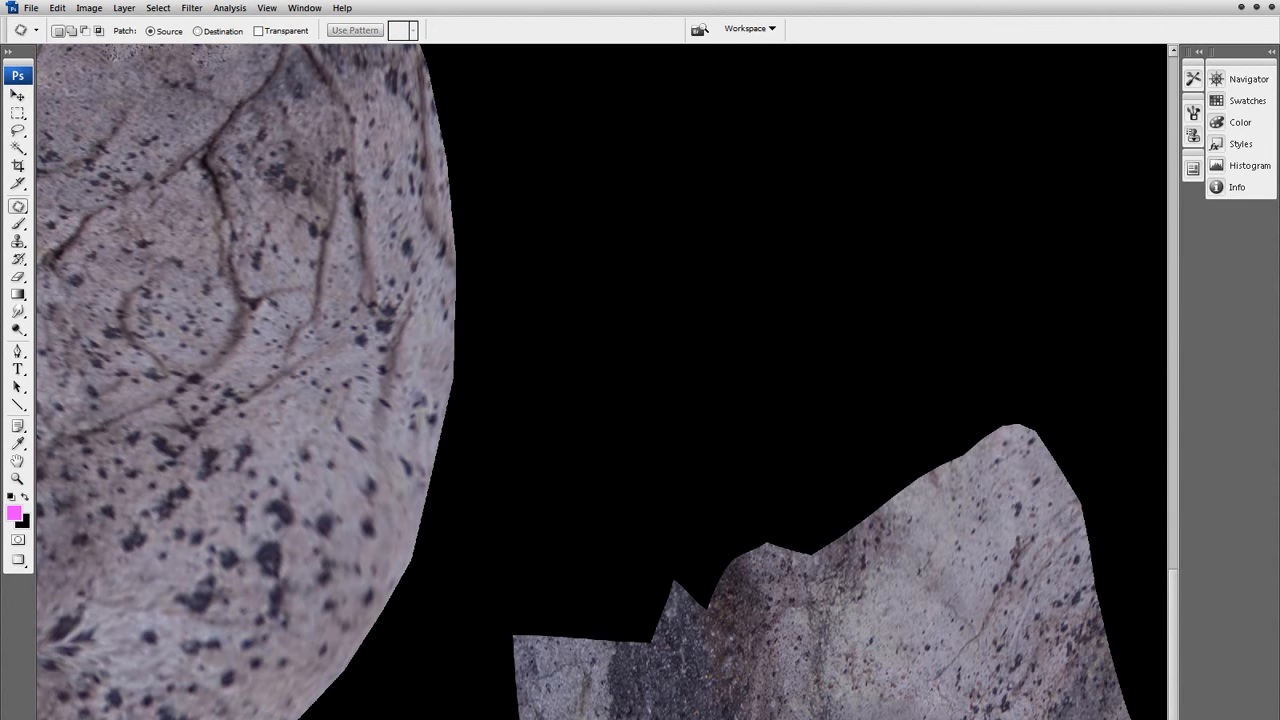
pyautogui.moveTo(874, 662)
pyautogui.mouseDown()
pyautogui.moveTo(832, 714)
pyautogui.moveTo(957, 692)
pyautogui.moveTo(895, 648)
pyautogui.moveTo(741, 712)
pyautogui.moveTo(865, 692)
pyautogui.moveTo(822, 640)
pyautogui.moveTo(957, 607)
pyautogui.mouseUp()
pyautogui.click(988, 708)
# - Patch the hard seam at the main rock's pointed left tip with adjoining speckled texture
pyautogui.moveTo(474, 570); pyautogui.dragTo(791, 646)
pyautogui.moveTo(566, 528); pyautogui.dragTo(943, 376)
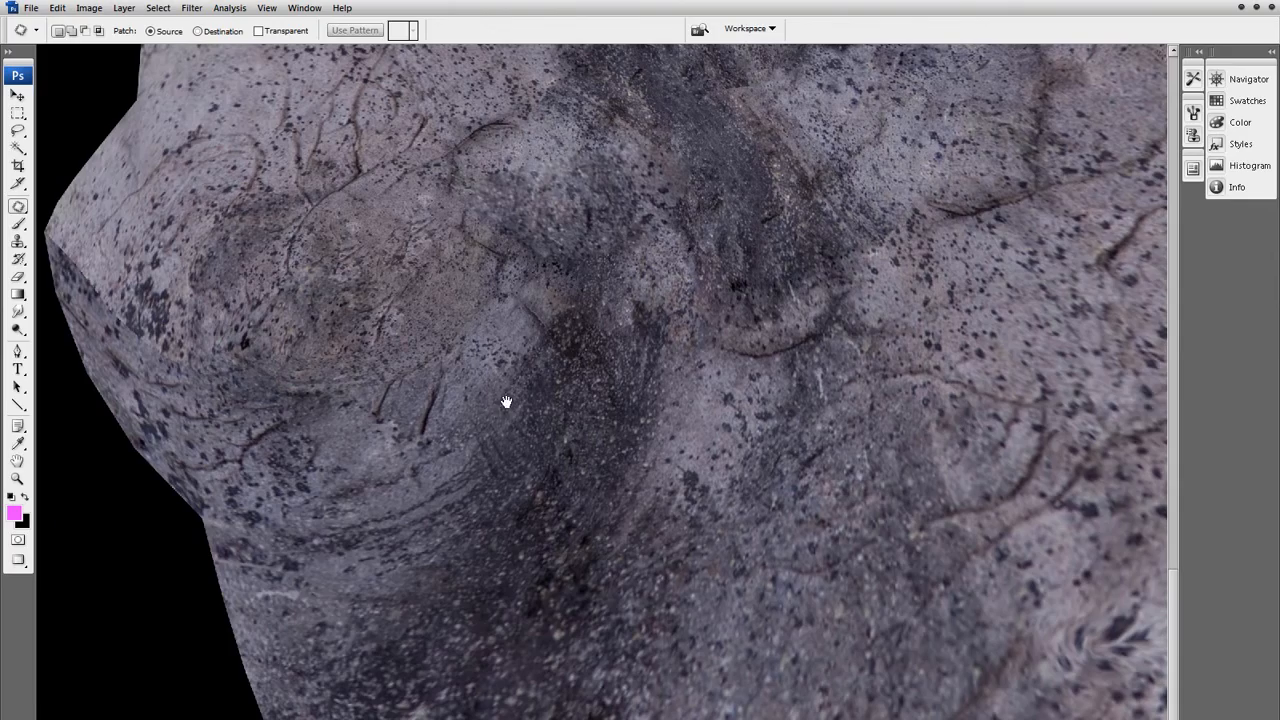
pyautogui.moveTo(449, 343); pyautogui.dragTo(203, 478)
pyautogui.scroll(-4, 560, 571)
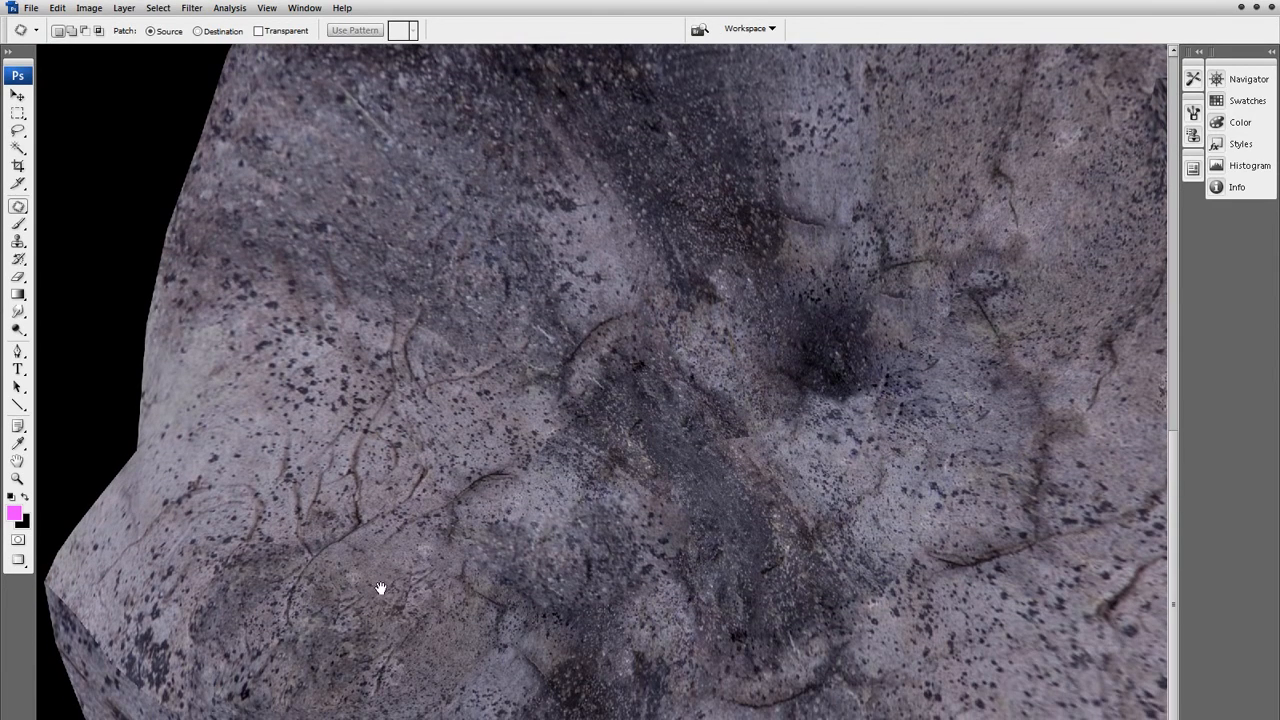
pyautogui.scroll(-5, 177, 540)
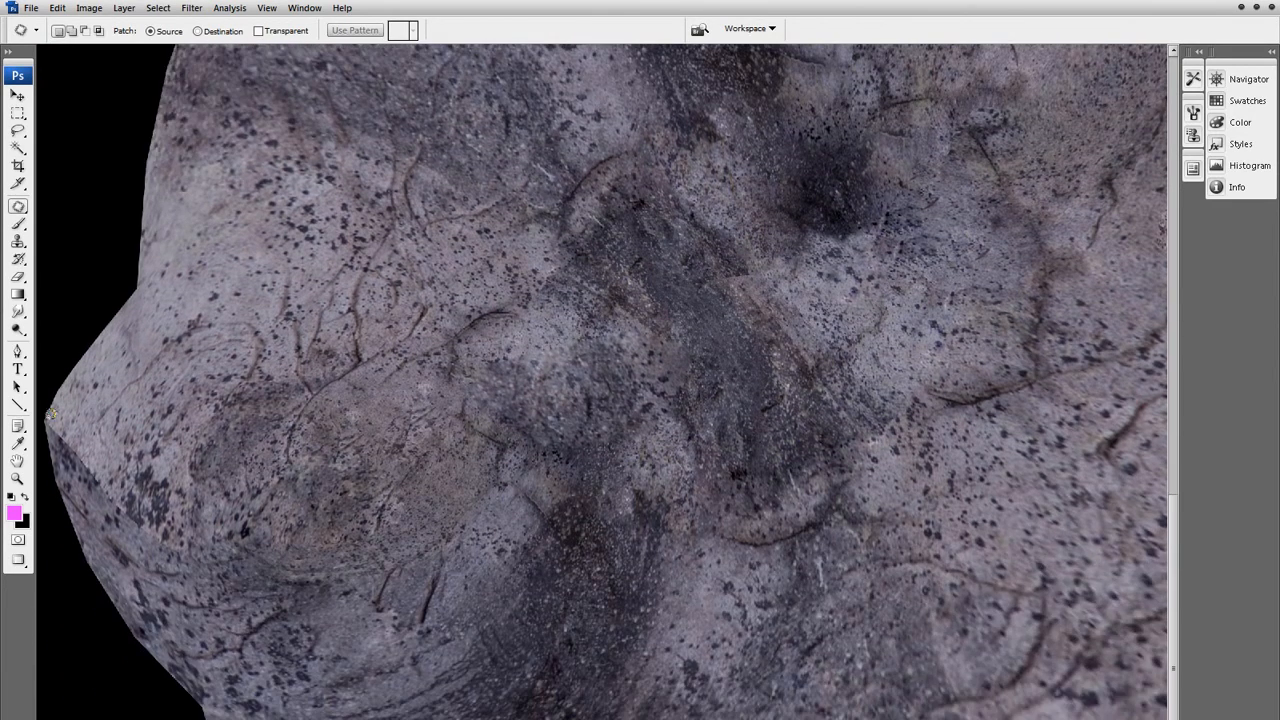
pyautogui.moveTo(50, 412)
pyautogui.mouseDown()
pyautogui.moveTo(155, 535)
pyautogui.moveTo(162, 505)
pyautogui.moveTo(128, 475)
pyautogui.moveTo(212, 411)
pyautogui.mouseUp()
pyautogui.hotkey('ctrl', 'd')
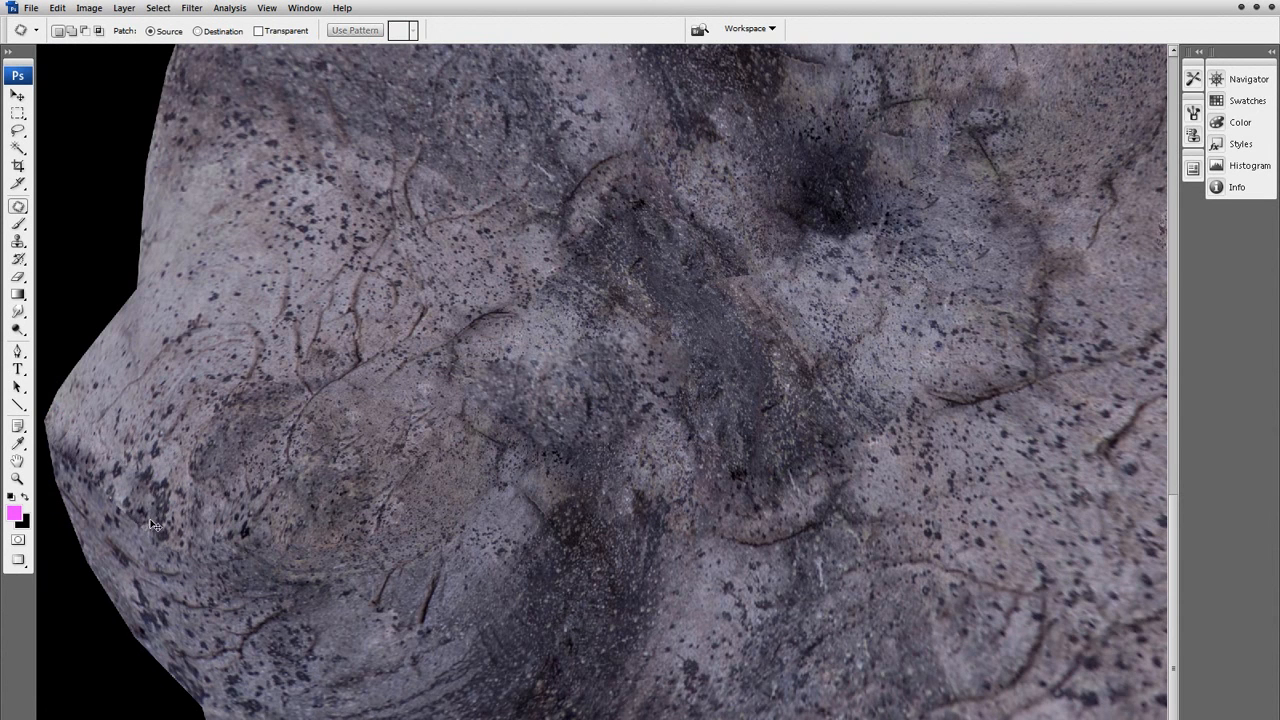
# - Patch the dark streaks just below the left tip and the uneven spot beside the brownish oval with nearby rock
pyautogui.moveTo(70, 436)
pyautogui.mouseDown()
pyautogui.moveTo(100, 485)
pyautogui.moveTo(145, 515)
pyautogui.moveTo(100, 472)
pyautogui.moveTo(210, 451)
pyautogui.mouseUp()
pyautogui.hotkey('ctrl', 'd')
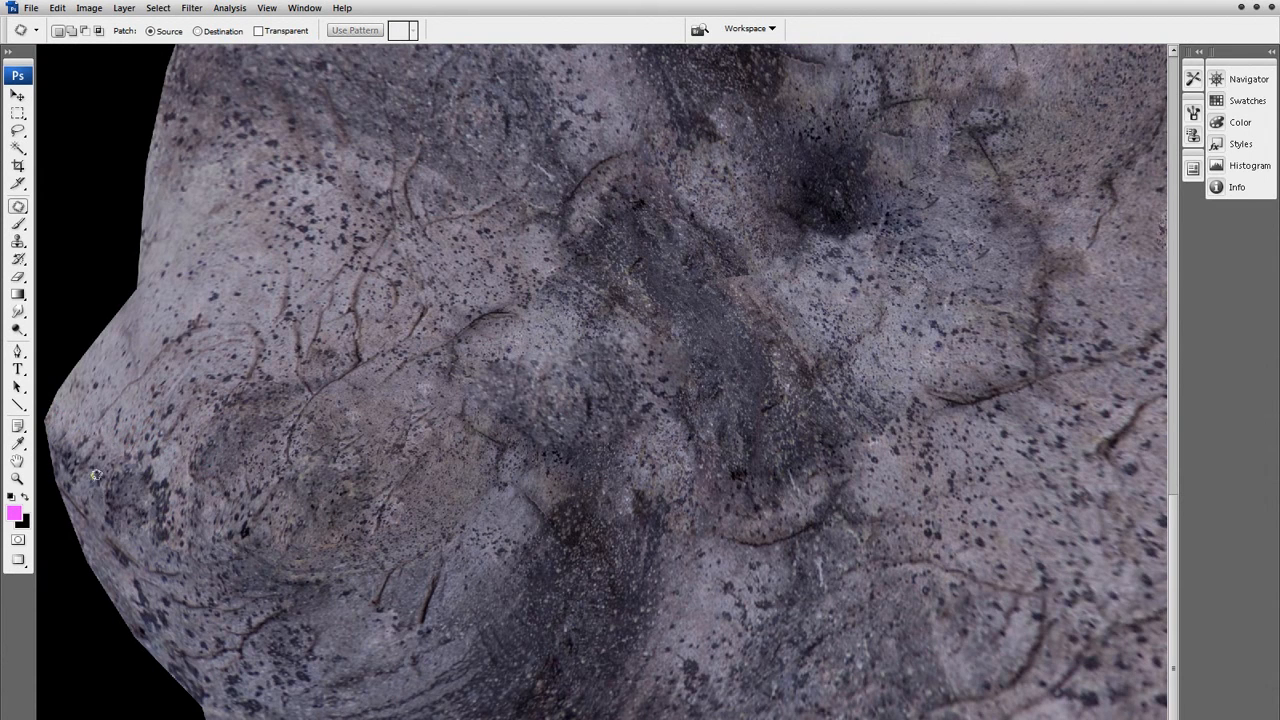
pyautogui.moveTo(96, 475)
pyautogui.mouseDown()
pyautogui.moveTo(116, 535)
pyautogui.moveTo(100, 474)
pyautogui.moveTo(204, 445)
pyautogui.mouseUp()
pyautogui.hotkey('ctrl', 'd')
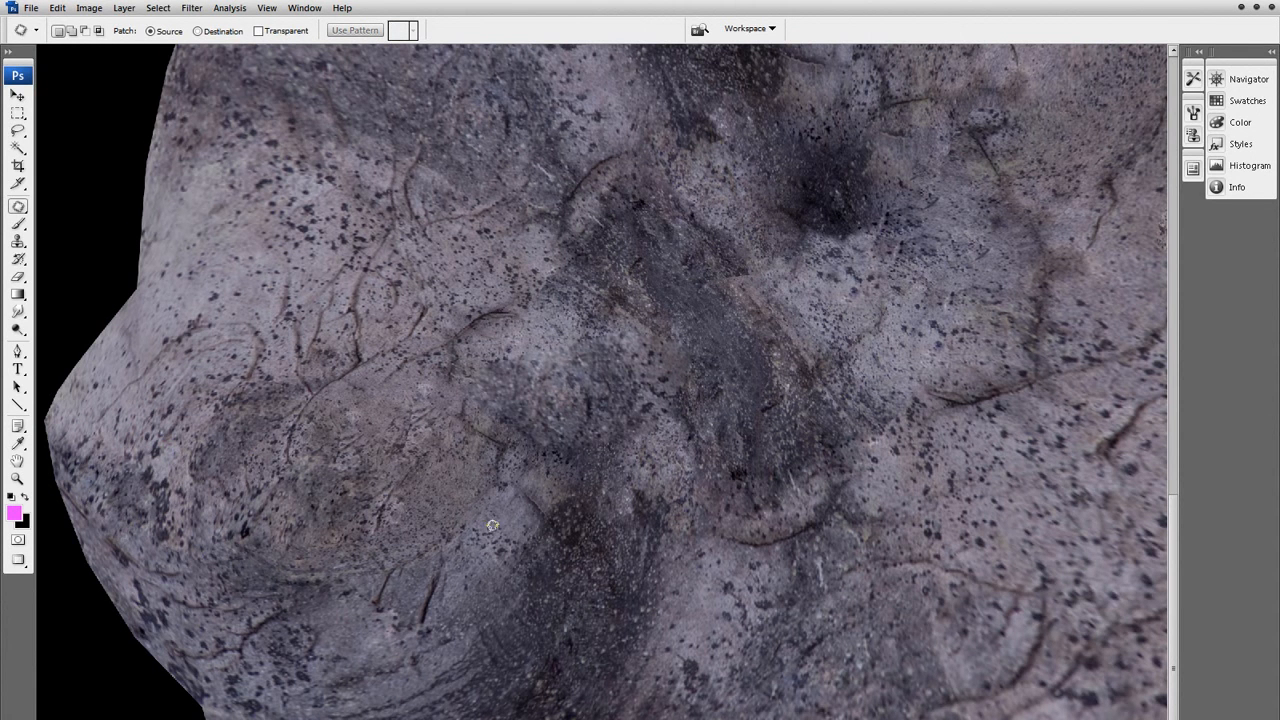
pyautogui.moveTo(503, 468)
pyautogui.mouseDown()
pyautogui.moveTo(470, 515)
pyautogui.moveTo(505, 488)
pyautogui.moveTo(453, 462)
pyautogui.mouseUp()
pyautogui.hotkey('ctrl', 'd')
# - Patch the curved seam below the notch on the rock's upper-right edge, including its leftover traces, with nearby speckled texture
pyautogui.moveTo(740, 358); pyautogui.dragTo(400, 575)
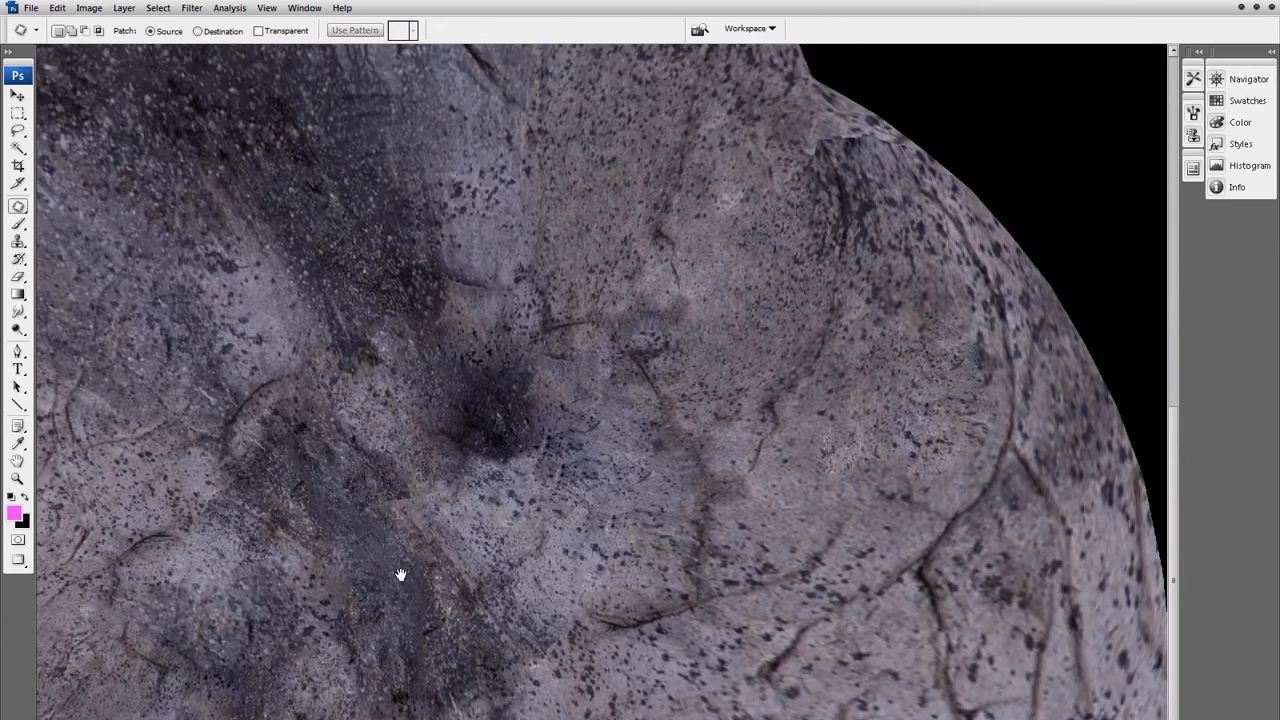
pyautogui.moveTo(531, 549); pyautogui.dragTo(568, 477)
pyautogui.moveTo(648, 467); pyautogui.dragTo(417, 529)
pyautogui.moveTo(447, 457); pyautogui.dragTo(623, 561)
pyautogui.moveTo(757, 305); pyautogui.dragTo(655, 437)
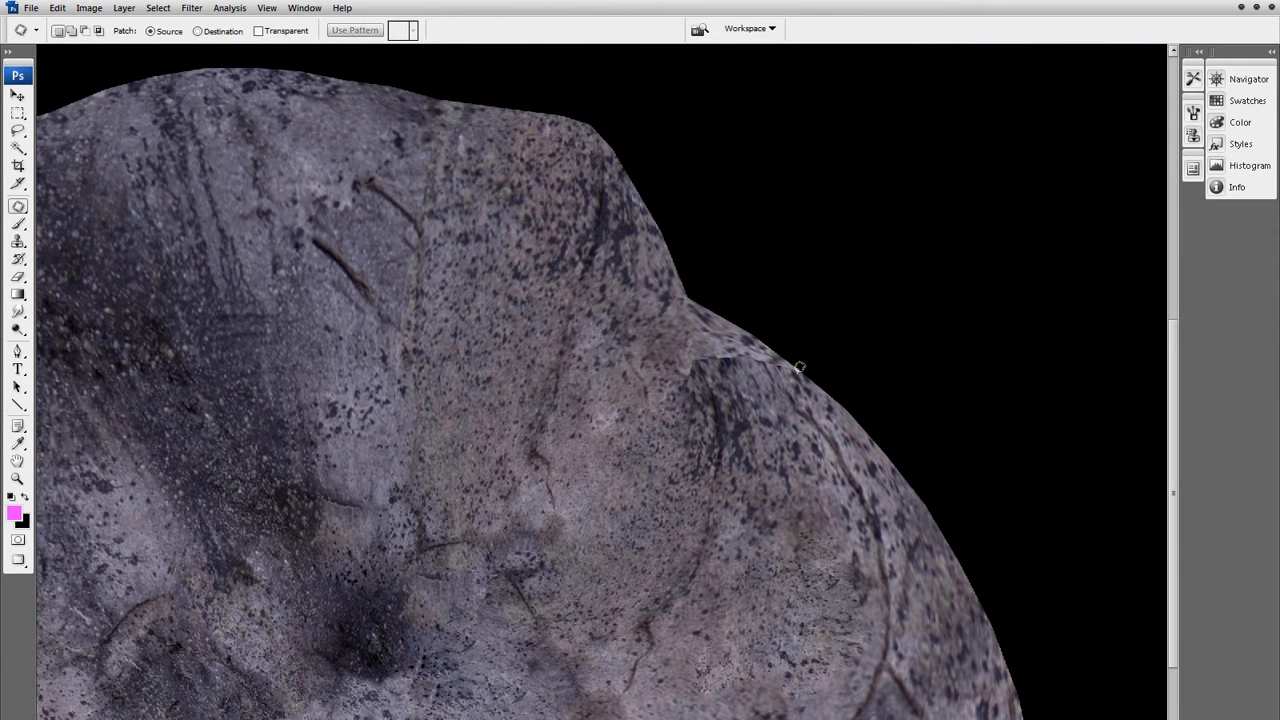
pyautogui.moveTo(799, 367)
pyautogui.mouseDown()
pyautogui.moveTo(694, 349)
pyautogui.moveTo(725, 399)
pyautogui.moveTo(797, 372)
pyautogui.moveTo(640, 345)
pyautogui.moveTo(606, 318)
pyautogui.mouseUp()
pyautogui.hotkey('ctrl', 'd')
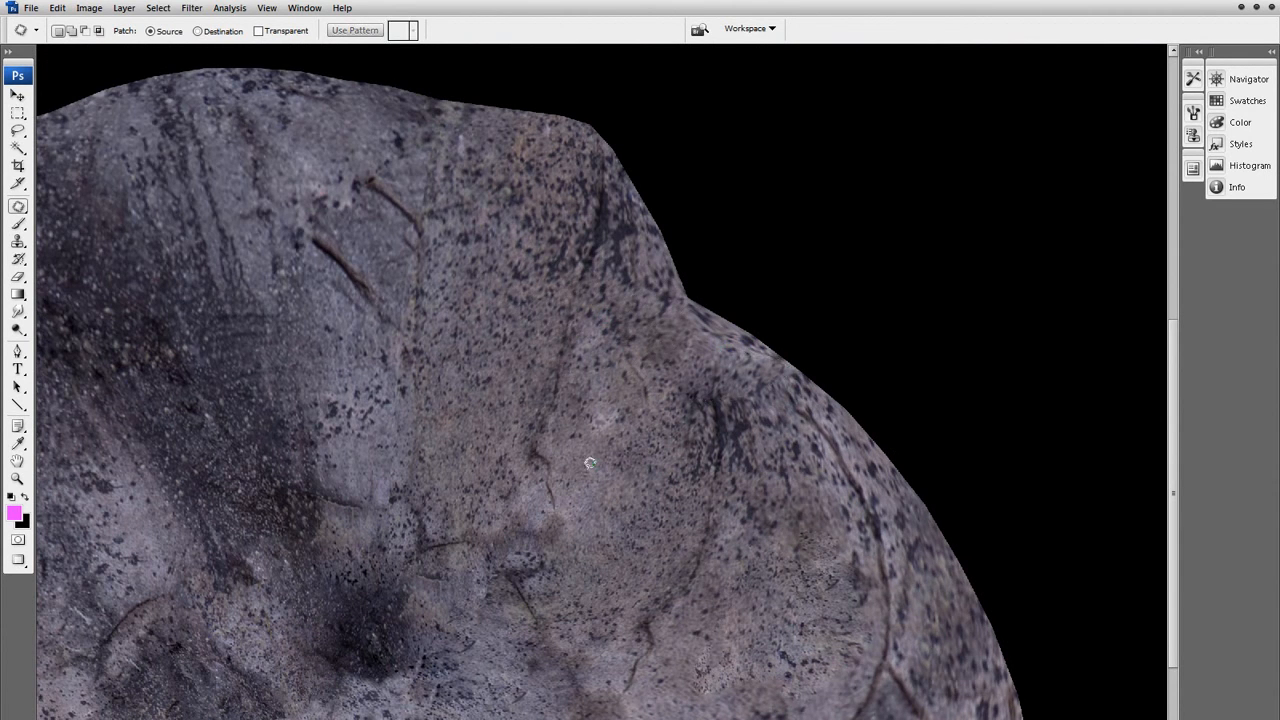
pyautogui.moveTo(794, 373)
pyautogui.mouseDown()
pyautogui.moveTo(753, 347)
pyautogui.moveTo(767, 396)
pyautogui.moveTo(790, 378)
pyautogui.mouseUp()
pyautogui.moveTo(757, 374); pyautogui.dragTo(787, 432)
pyautogui.hotkey('ctrl', 'd')
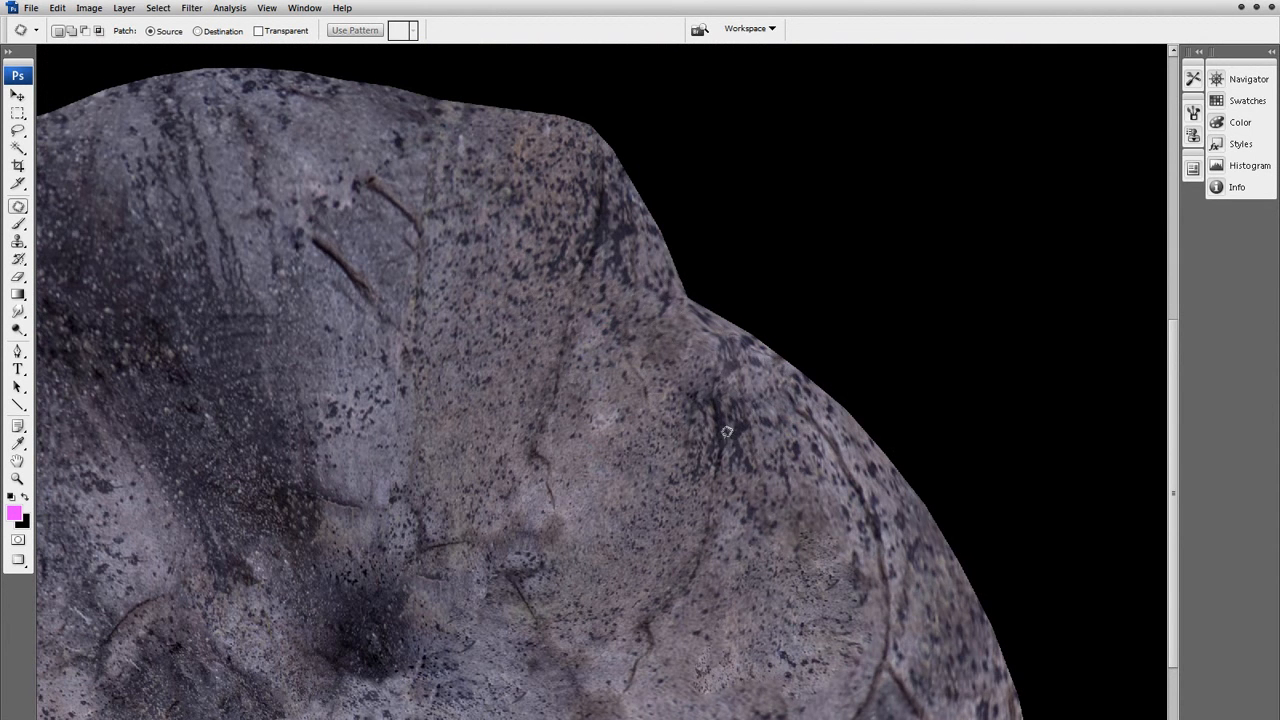
# - Check the retouched texture for remaining seams, and close Baked.png with its changes saved
pyautogui.moveTo(441, 406); pyautogui.dragTo(766, 377)
pyautogui.moveTo(673, 357); pyautogui.dragTo(661, 483)
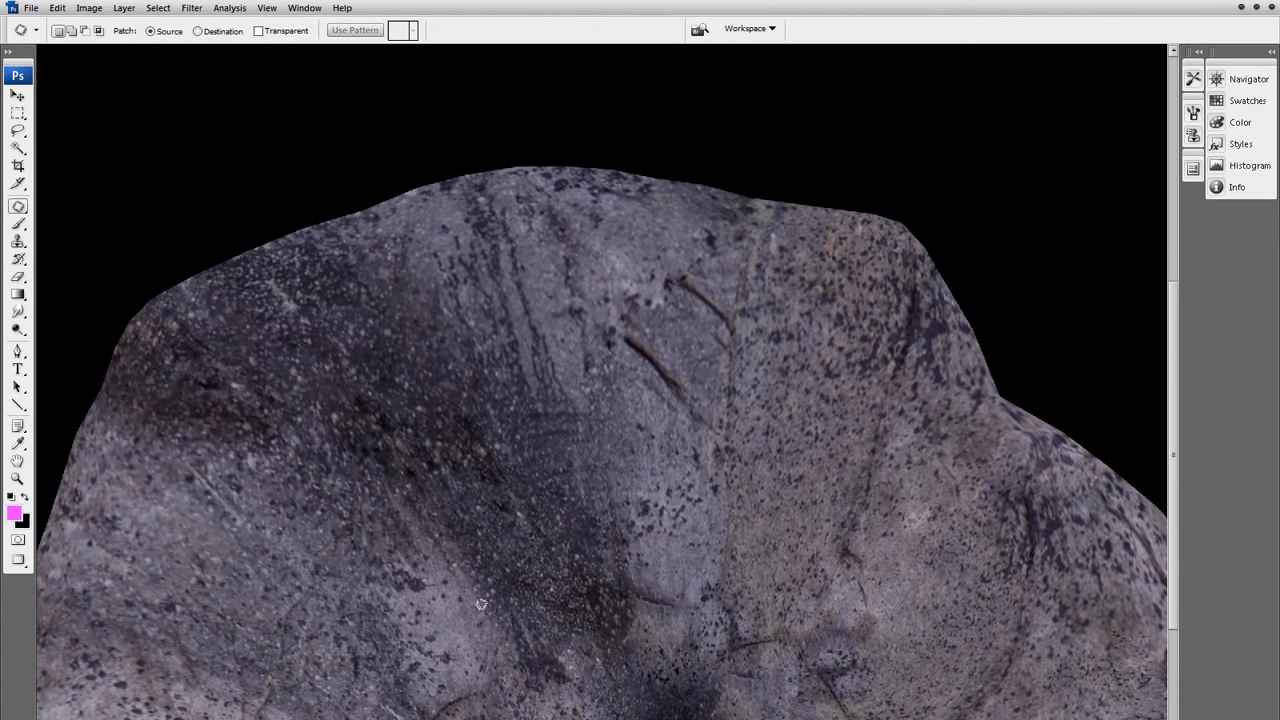
pyautogui.moveTo(481, 604); pyautogui.dragTo(586, 449)
pyautogui.moveTo(462, 579); pyautogui.dragTo(551, 420)
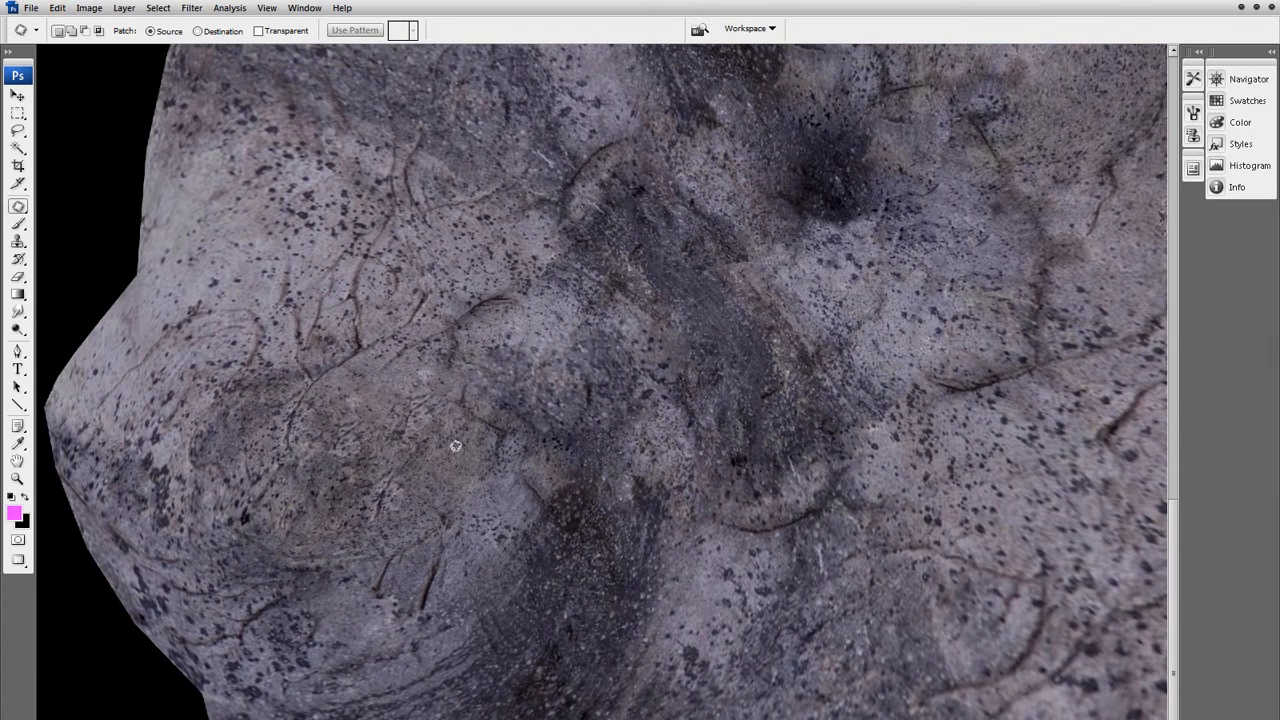
pyautogui.hotkey('ctrl', 'w')
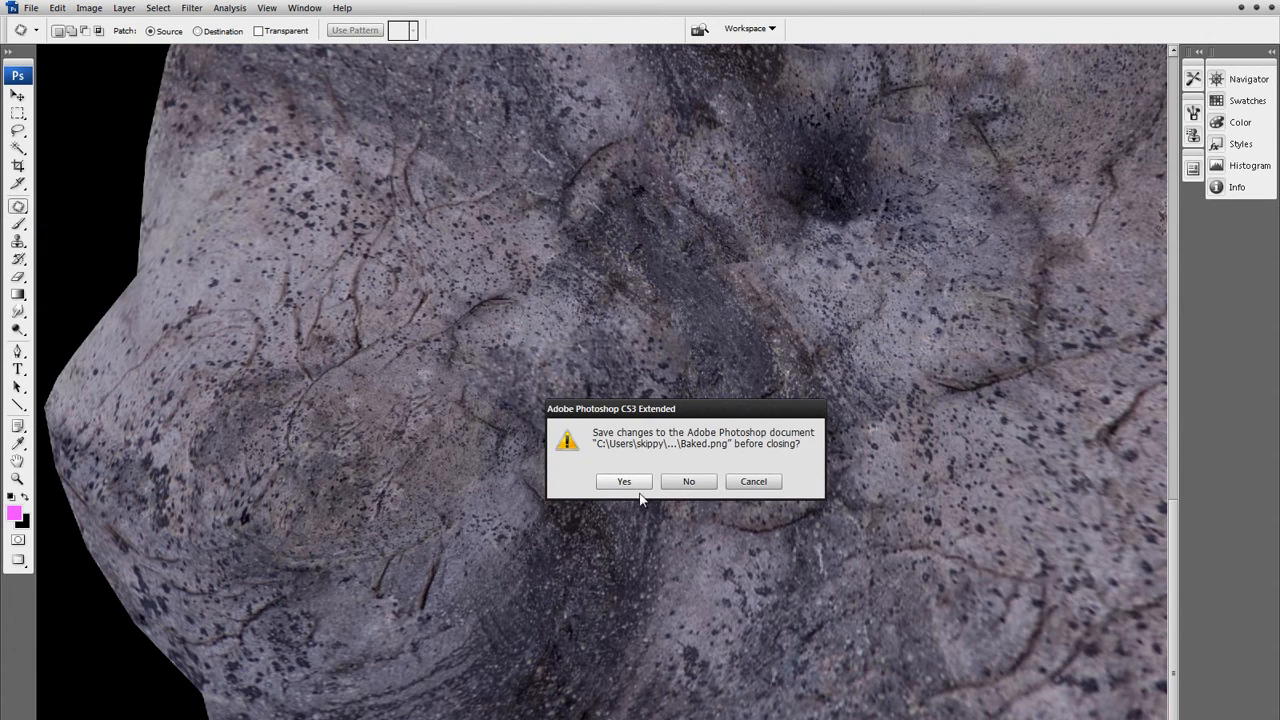
pyautogui.press('Escape')
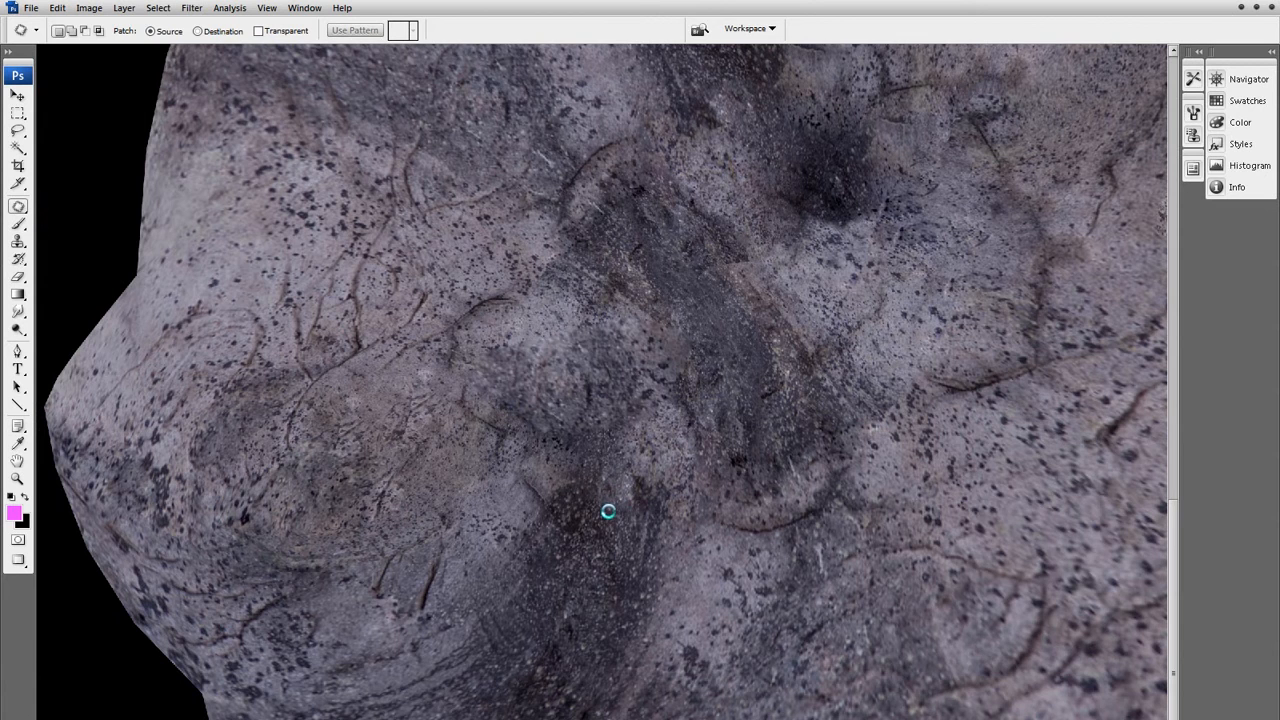
pyautogui.hotkey('ctrl', 'w')
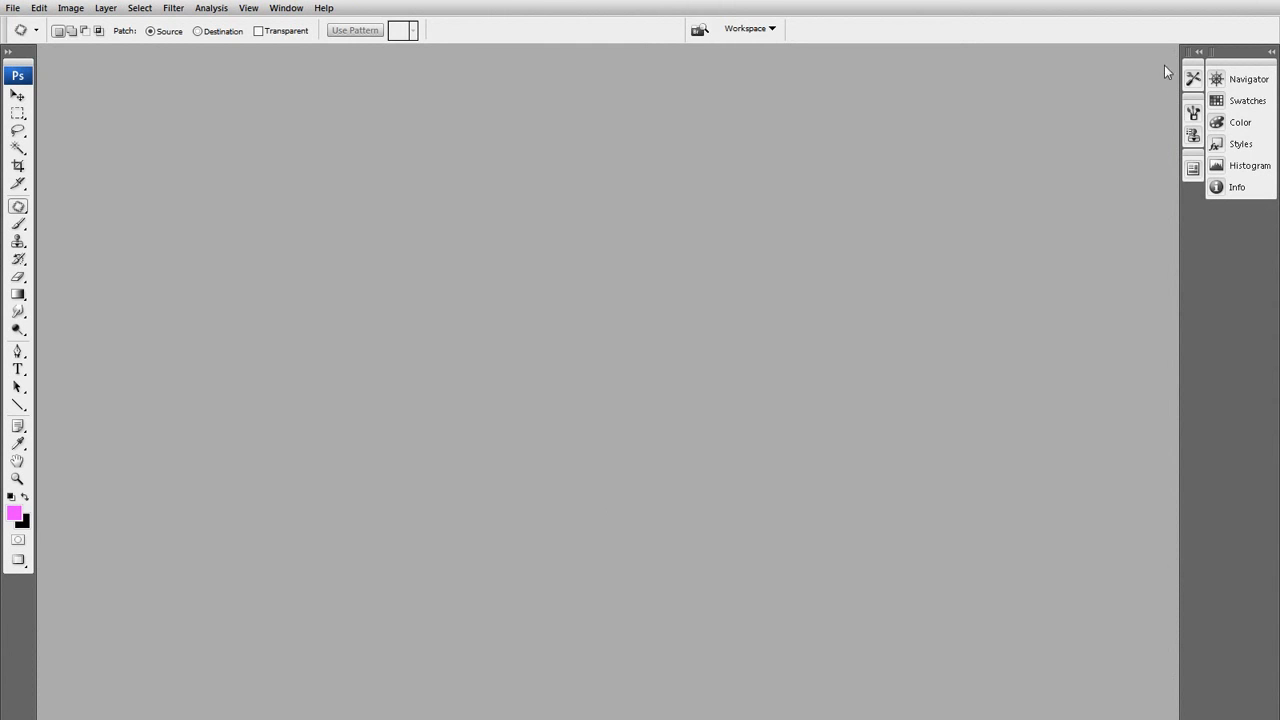
# - Switch to LightWave Layout and set the scene's ambient intensity to 0% and the distant light's intensity to 100%
pyautogui.click(1208, 1)
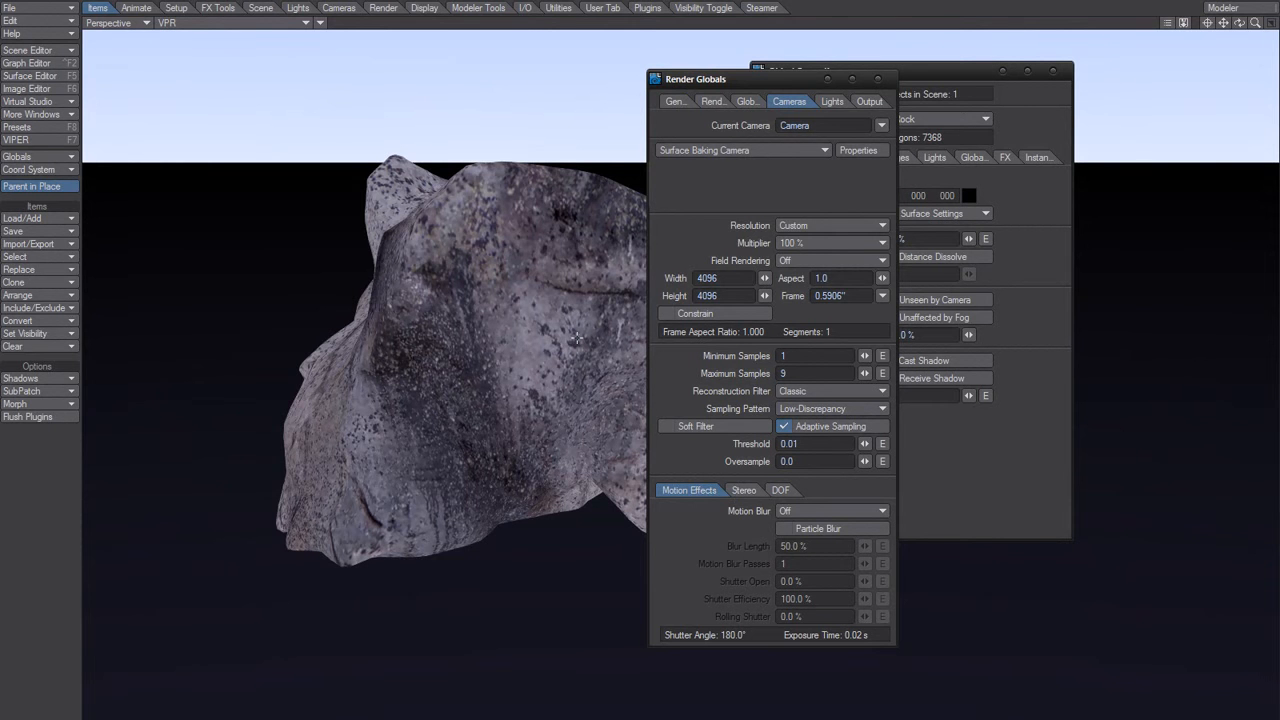
pyautogui.keyDown('alt'); pyautogui.moveTo(453, 356); pyautogui.dragTo(448, 424); pyautogui.keyUp('alt')
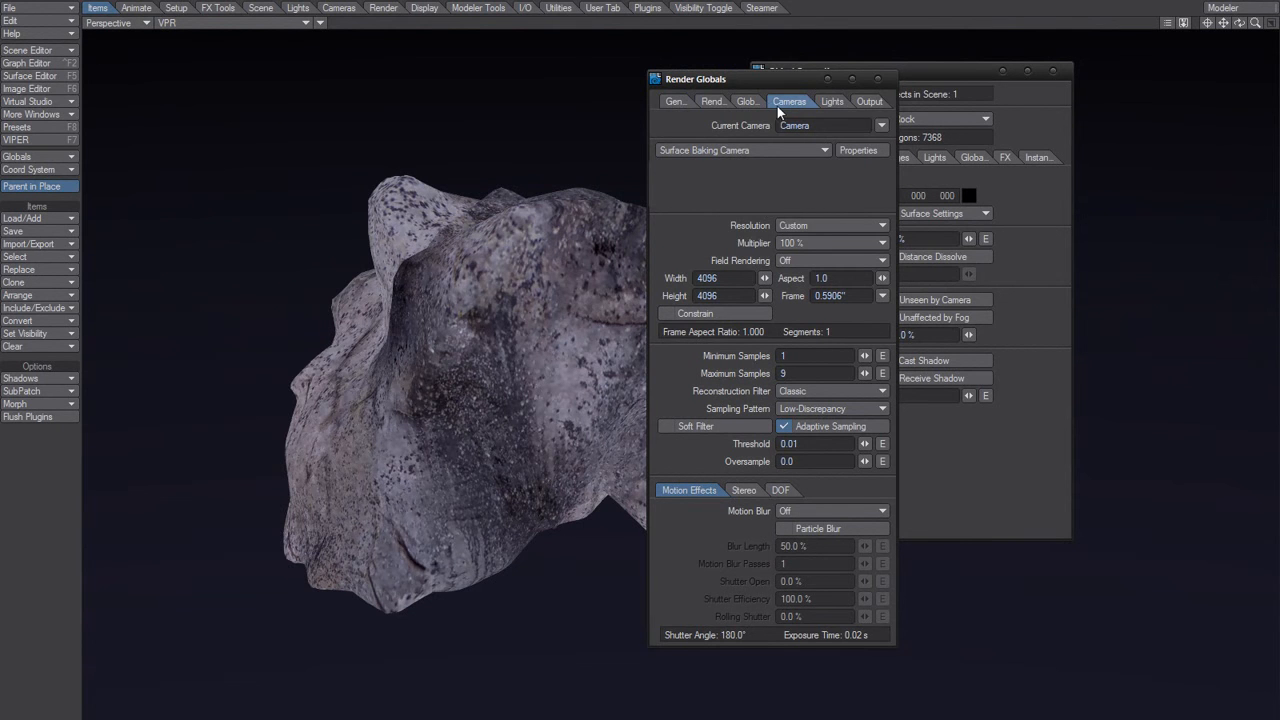
pyautogui.click(745, 101)
pyautogui.click(716, 101)
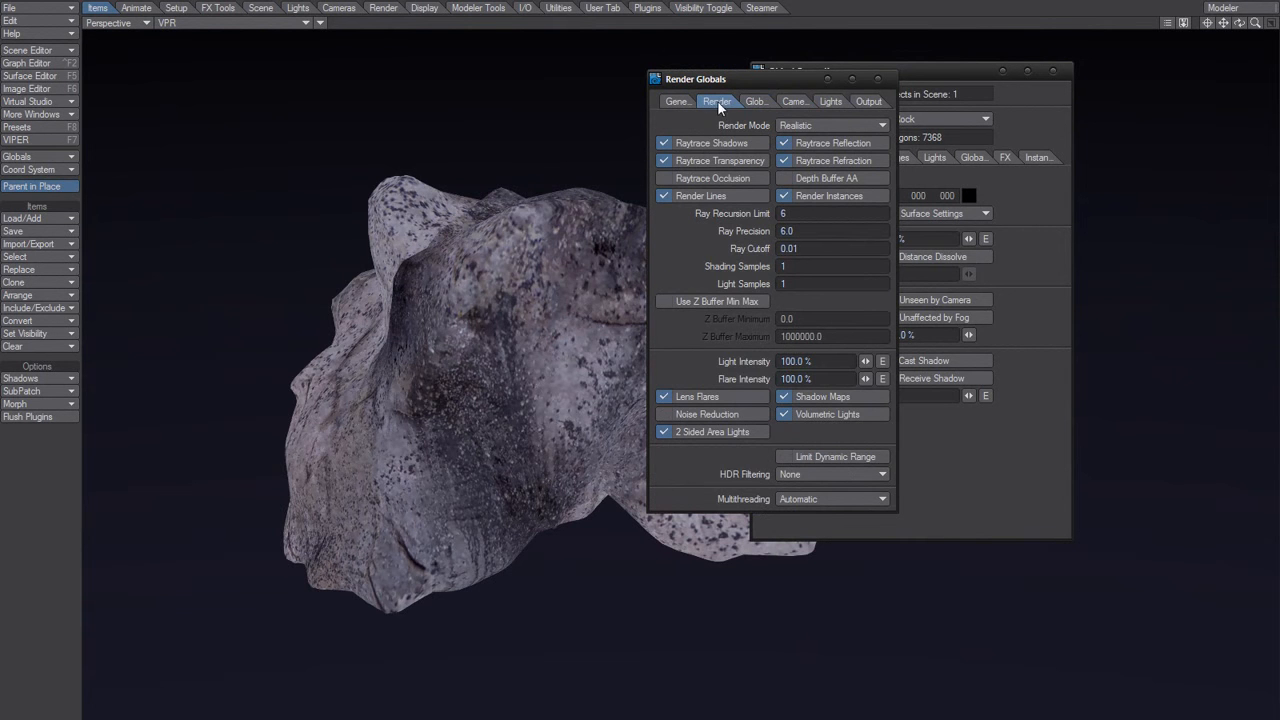
pyautogui.click(830, 101)
pyautogui.click(826, 161)
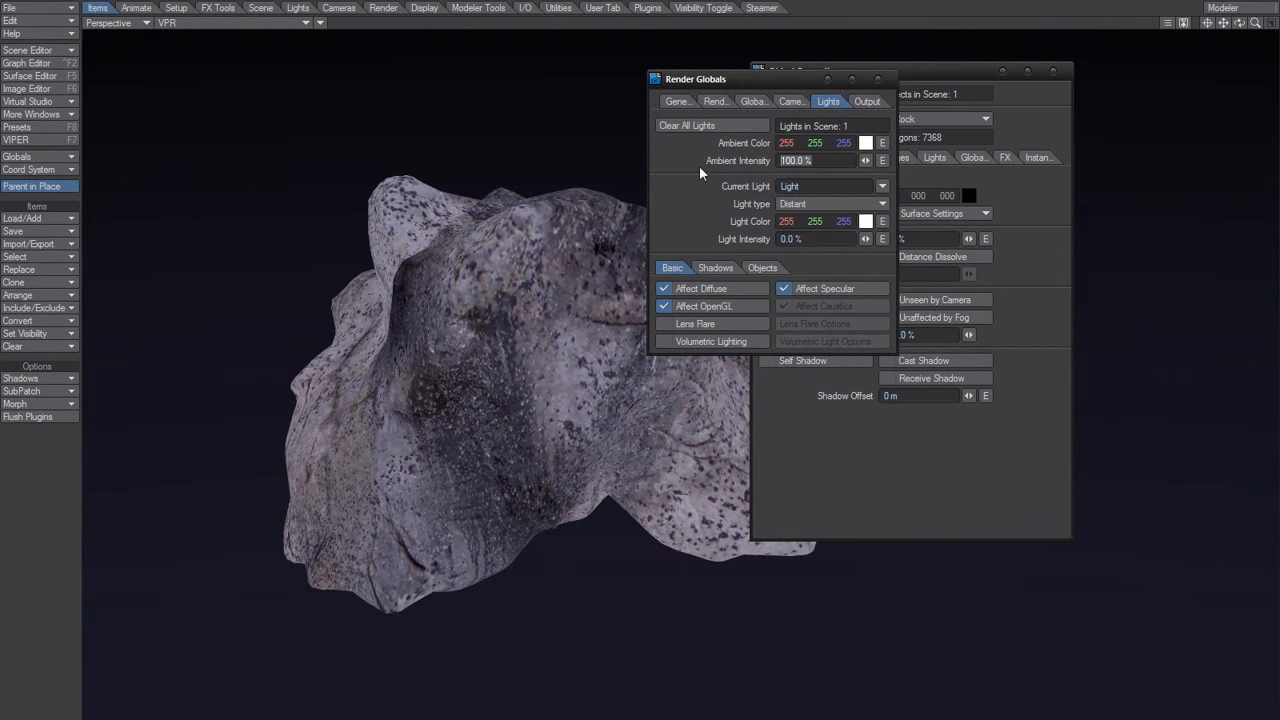
pyautogui.write('0')
pyautogui.press('Tab')
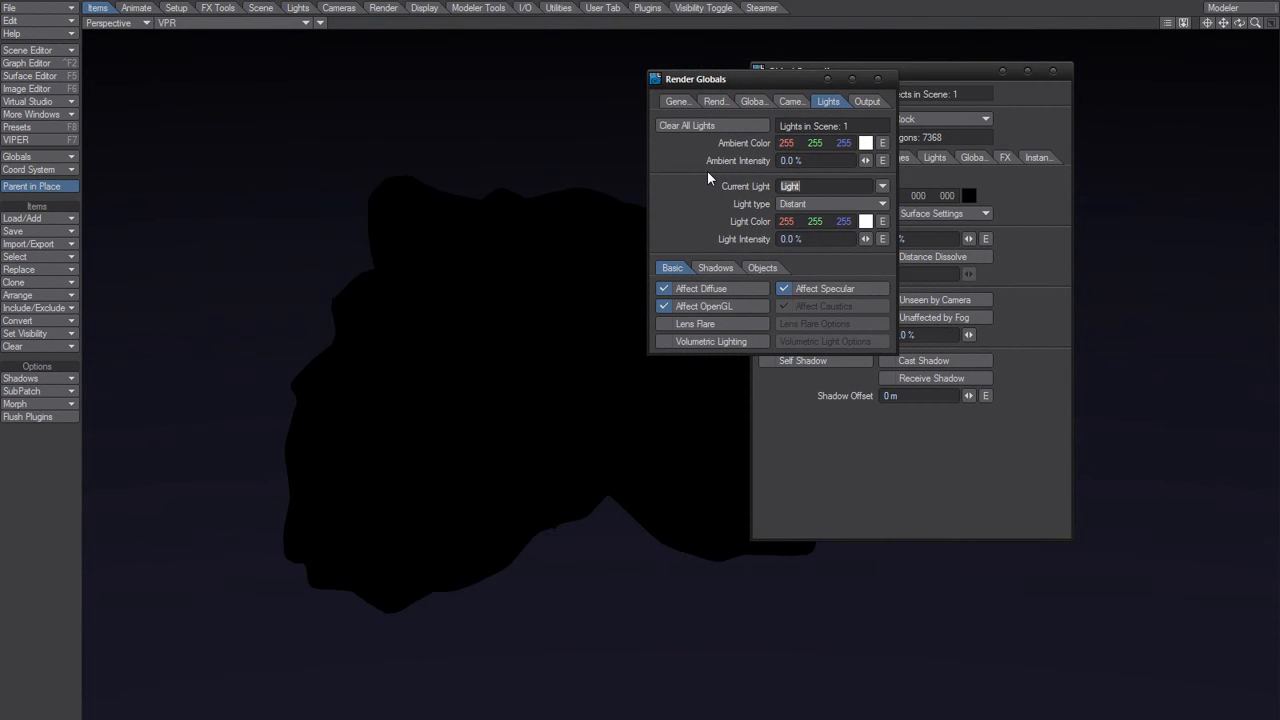
pyautogui.press('Tab')
pyautogui.write('100')
pyautogui.press('Return')
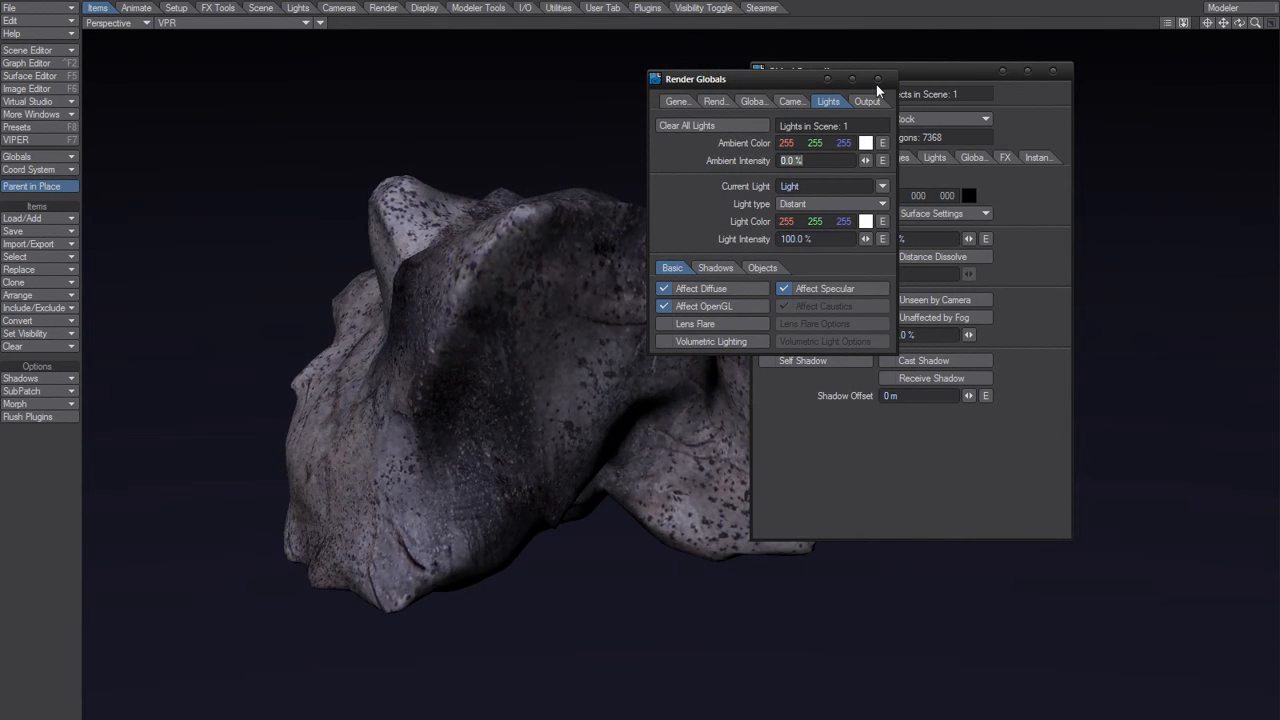
pyautogui.click(877, 78)
# - Turn off Unseen by Radiosity for the Rock object and enable Self Shadow, Cast Shadow and Receive Shadow
pyautogui.click(820, 317)
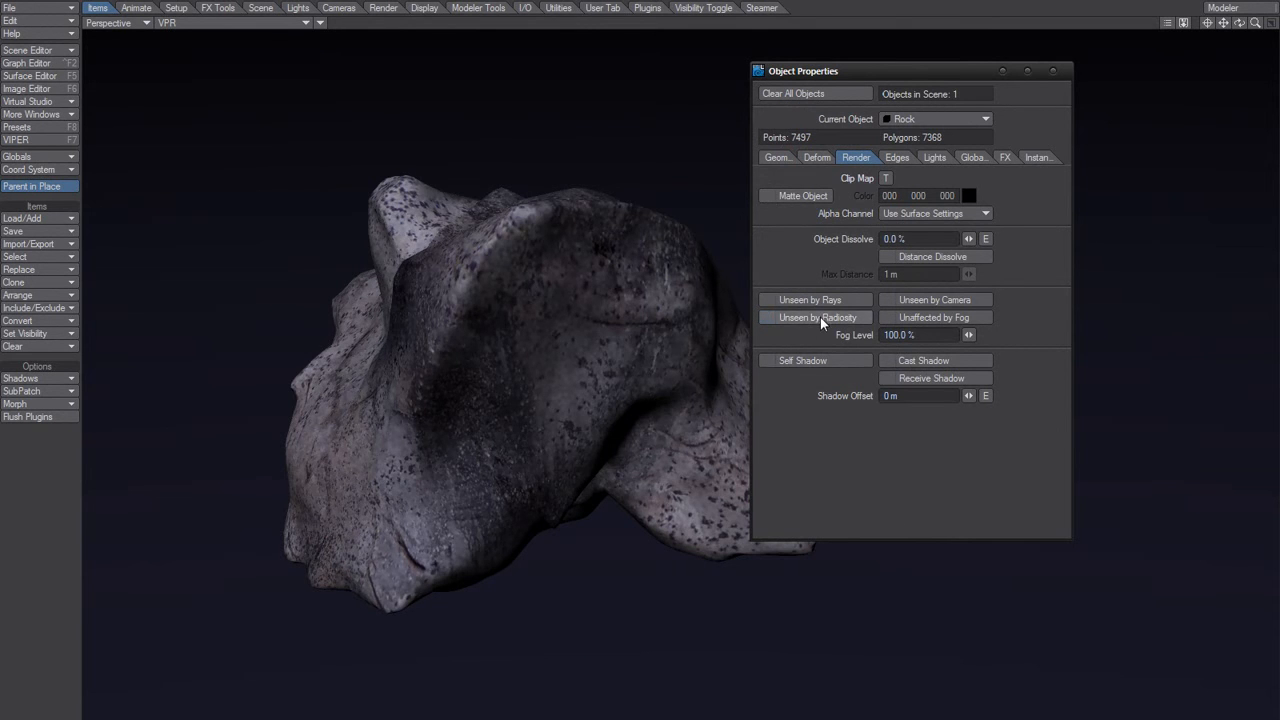
pyautogui.click(844, 359)
pyautogui.click(918, 362)
pyautogui.click(920, 378)
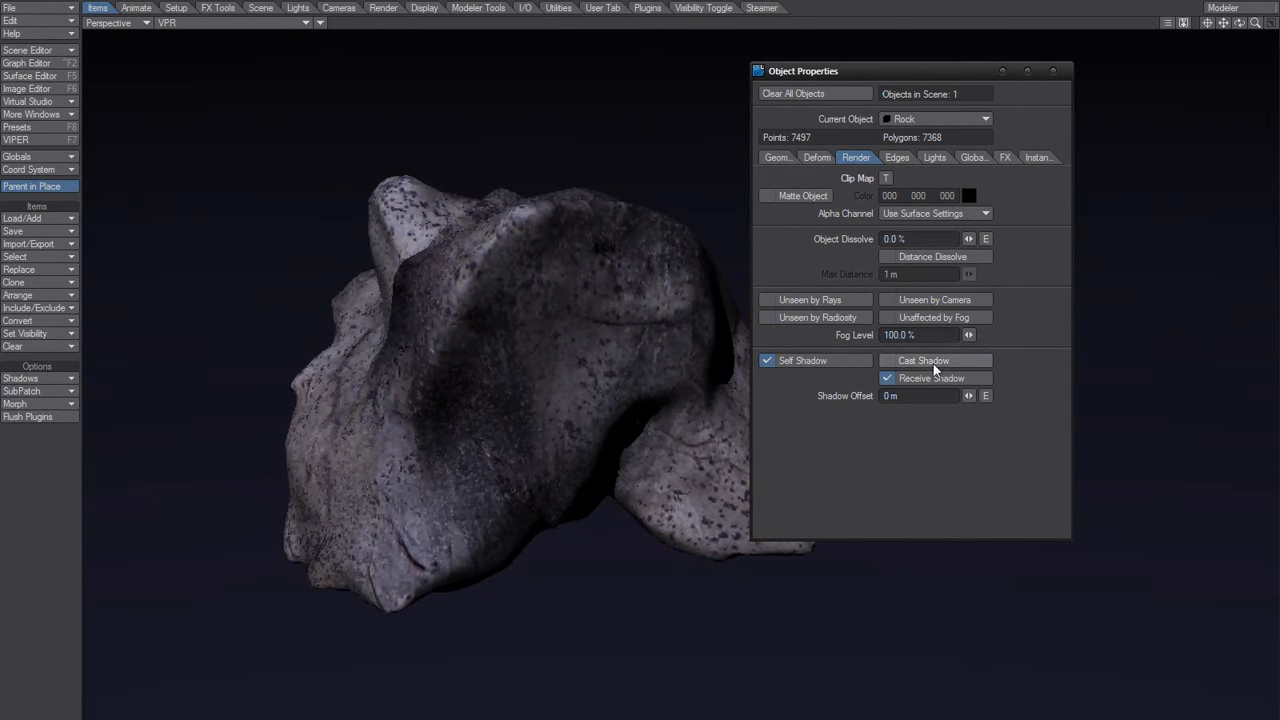
# - Replace the image in the Default surface's Image node with Baked.png and set its UV map to UV Texture
pyautogui.press('F5')
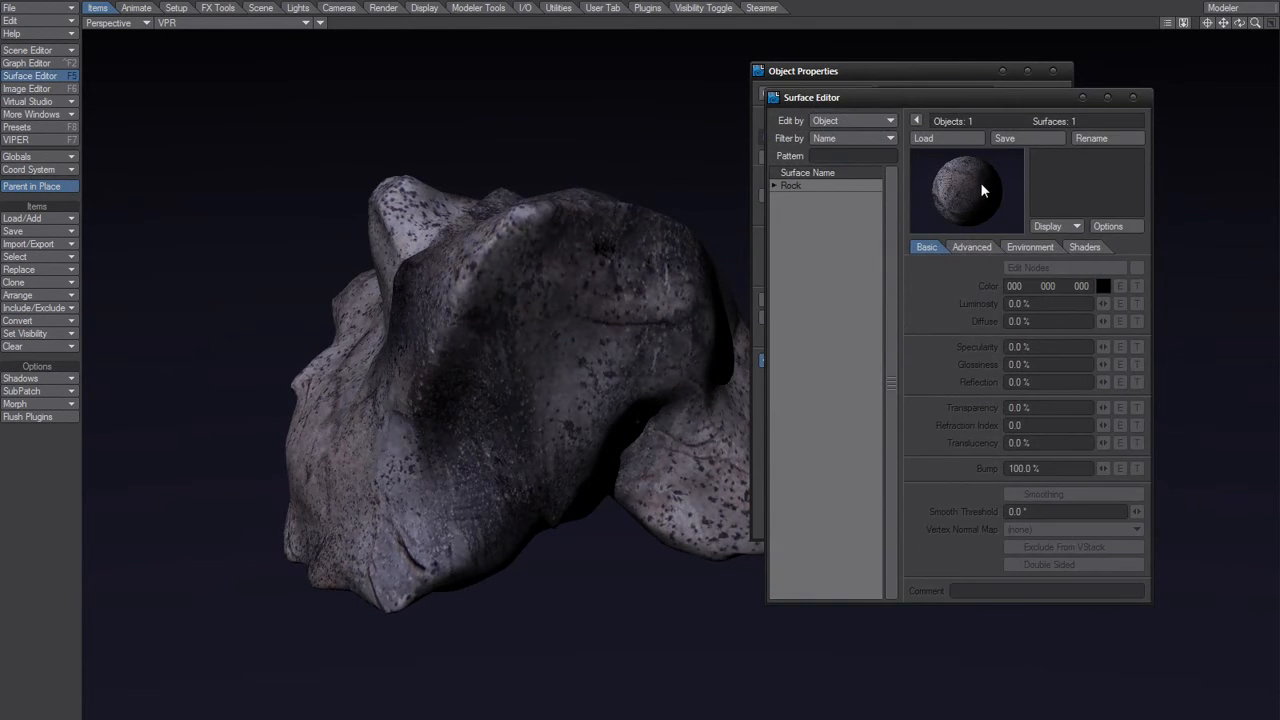
pyautogui.moveTo(900, 104); pyautogui.dragTo(859, 108)
pyautogui.click(731, 190)
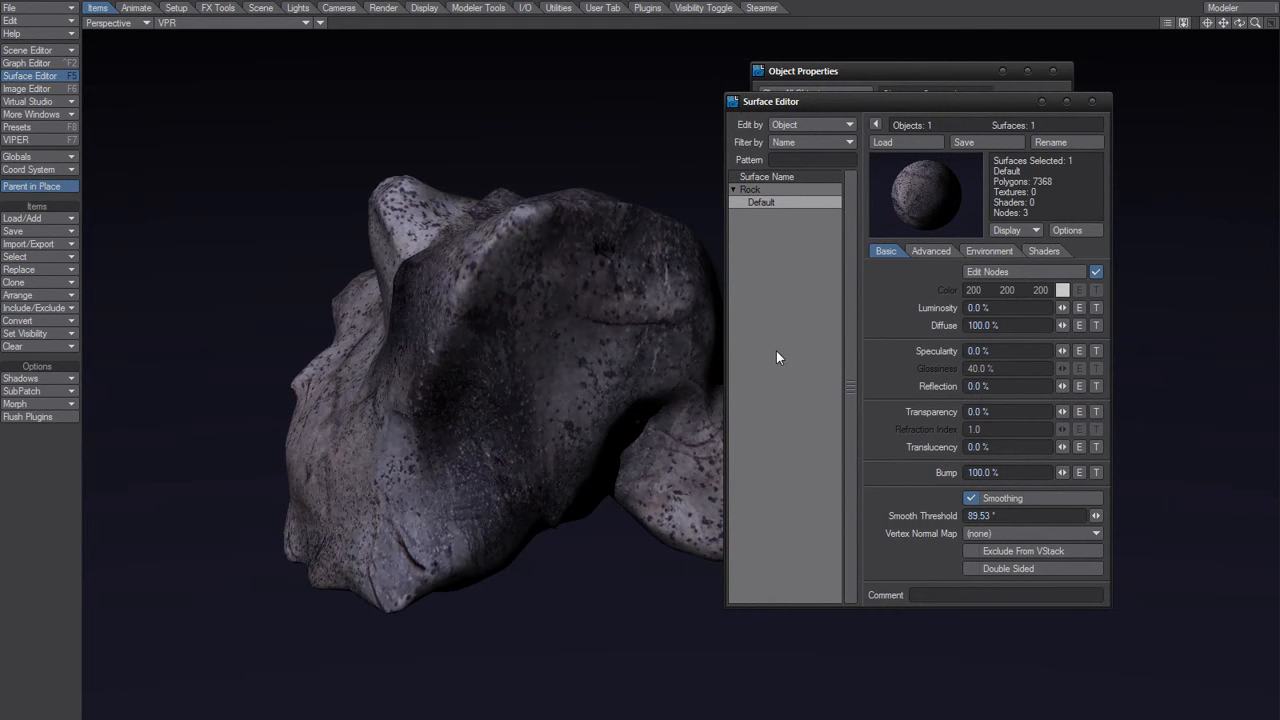
pyautogui.click(1011, 272)
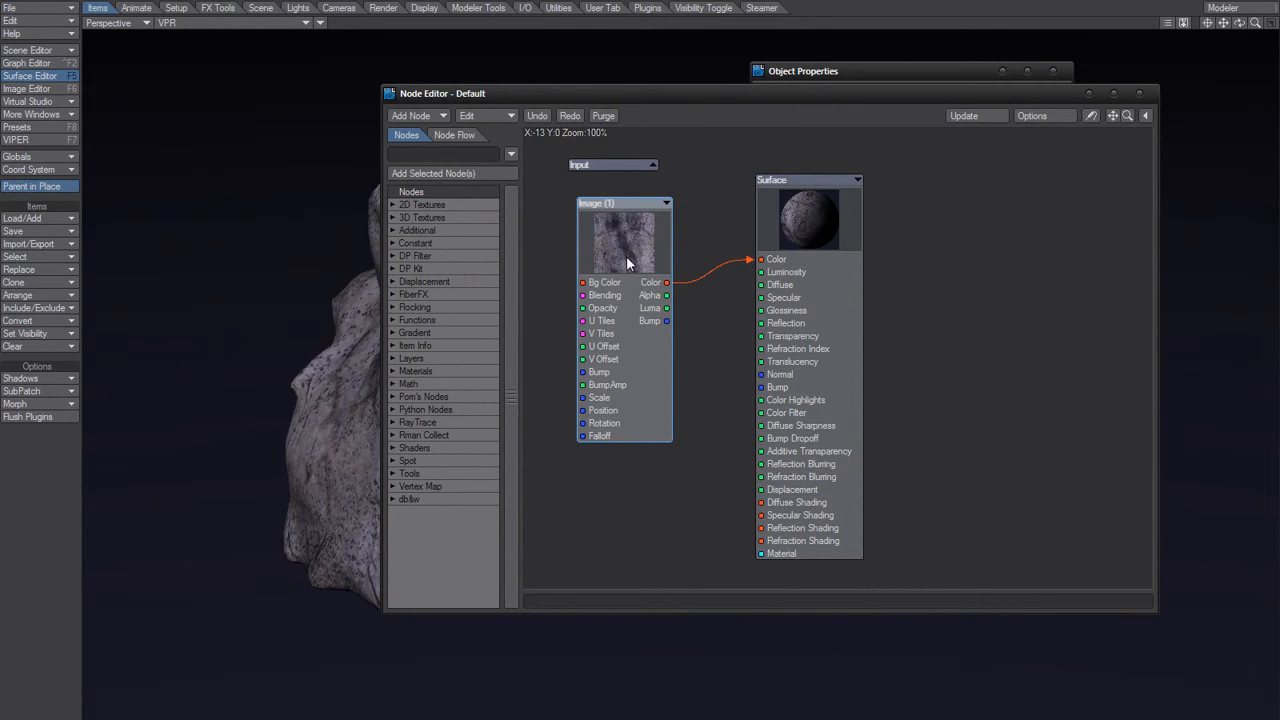
pyautogui.moveTo(582, 94); pyautogui.dragTo(857, 99)
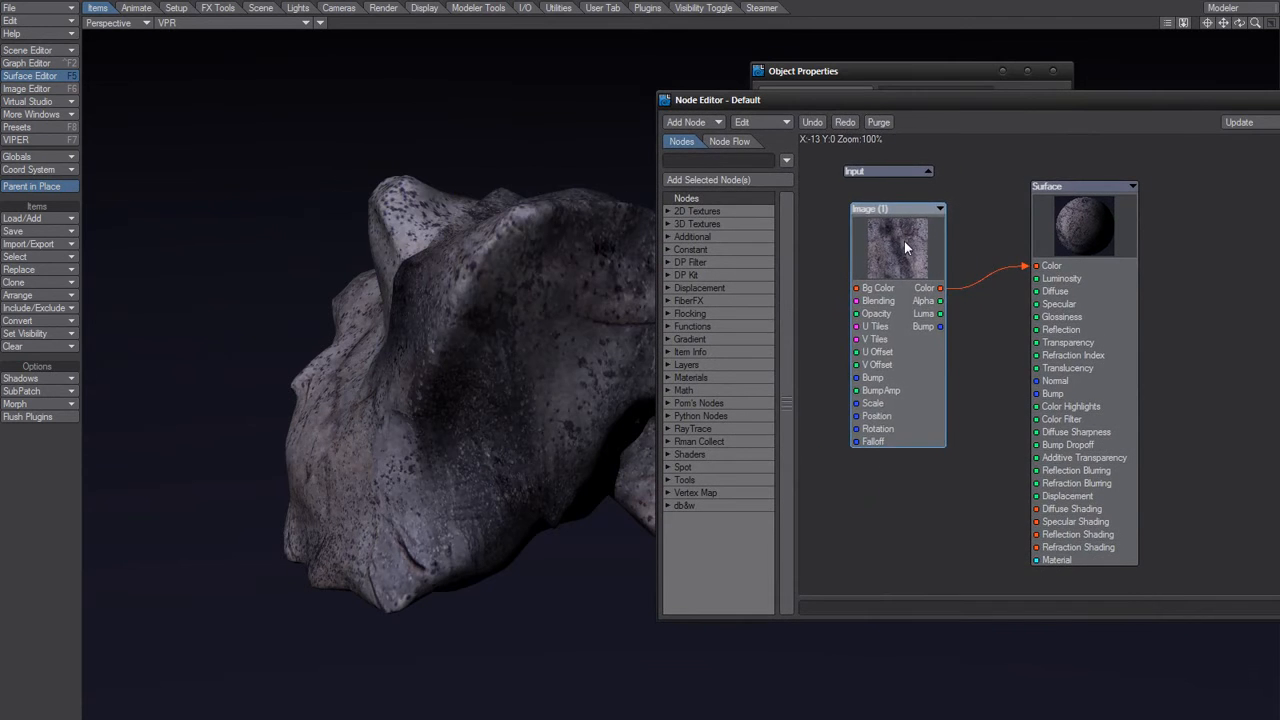
pyautogui.doubleClick(904, 241)
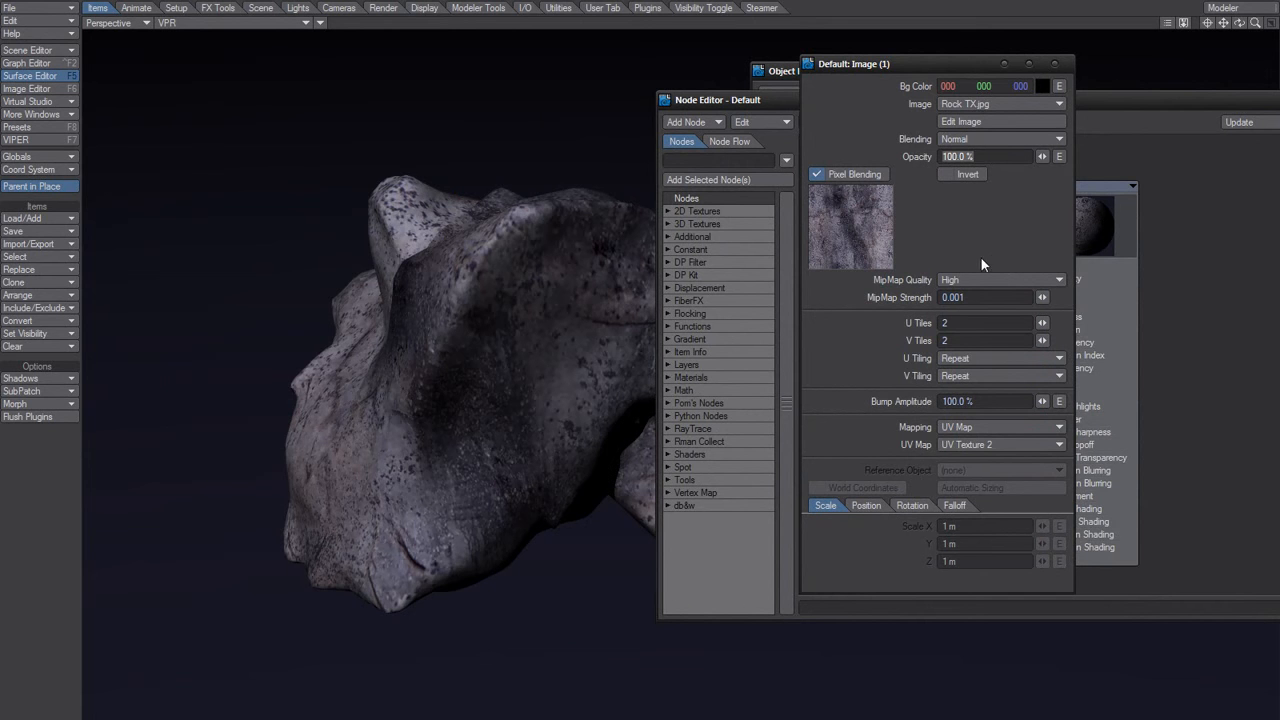
pyautogui.click(974, 103)
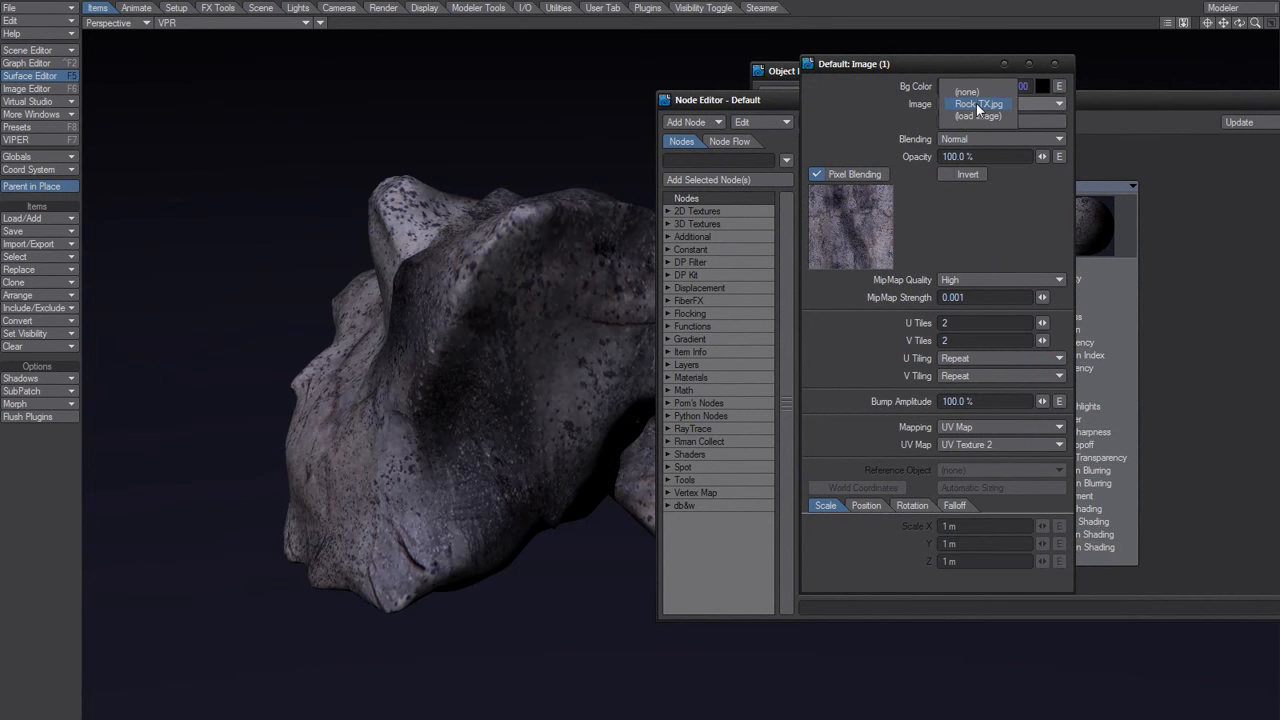
pyautogui.click(965, 105)
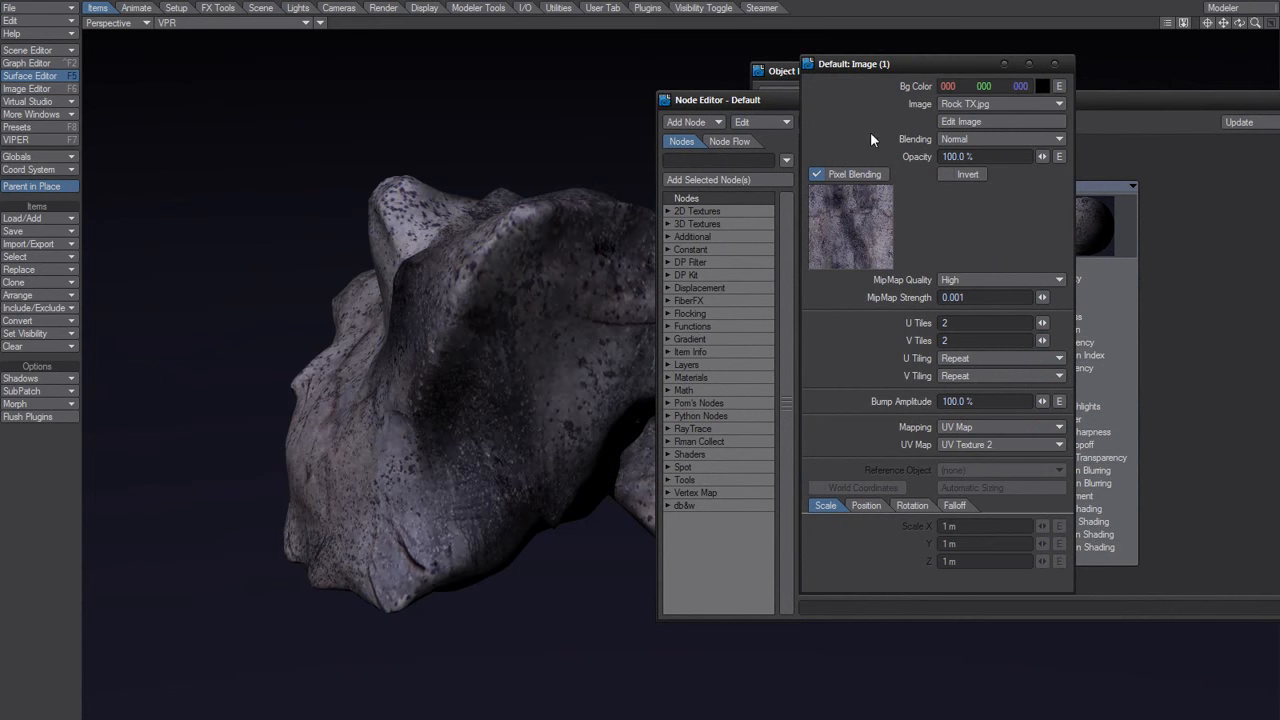
pyautogui.click(987, 445)
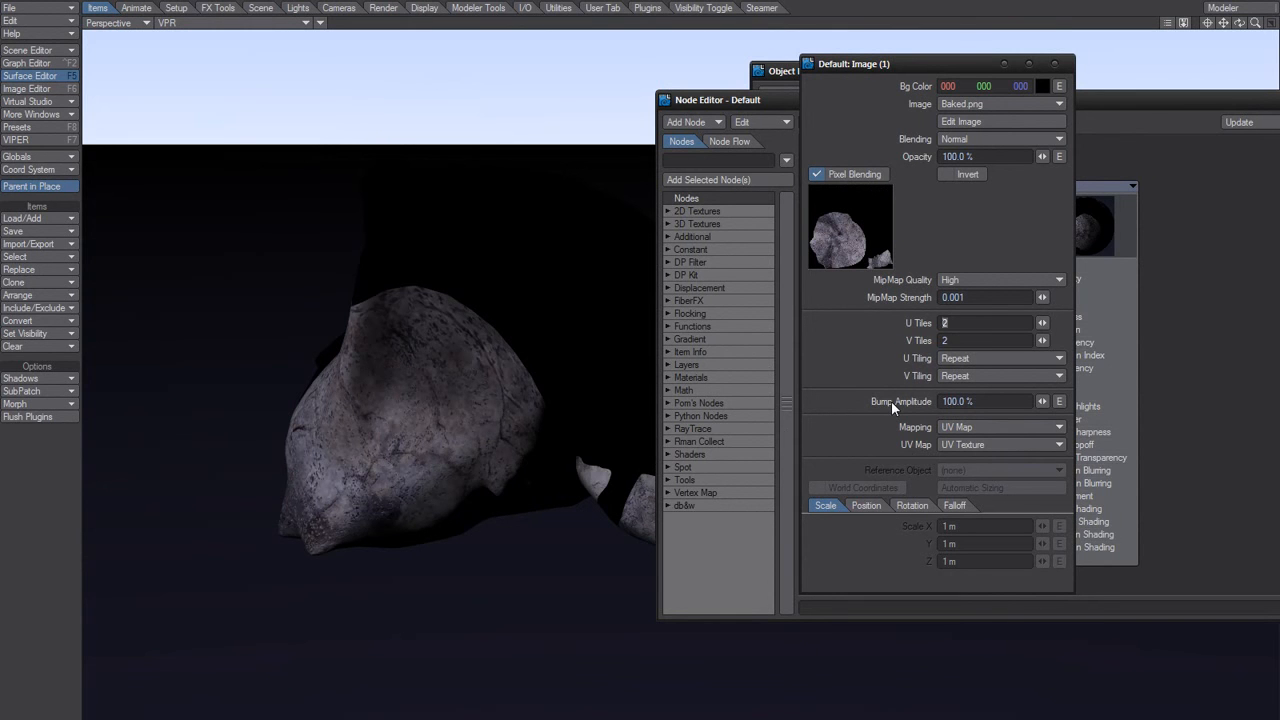
# - Set the Image node's U Tiles and V Tiles to 1, and close the node, surface and object property windows
pyautogui.write('1')
pyautogui.press('Tab')
pyautogui.write('1')
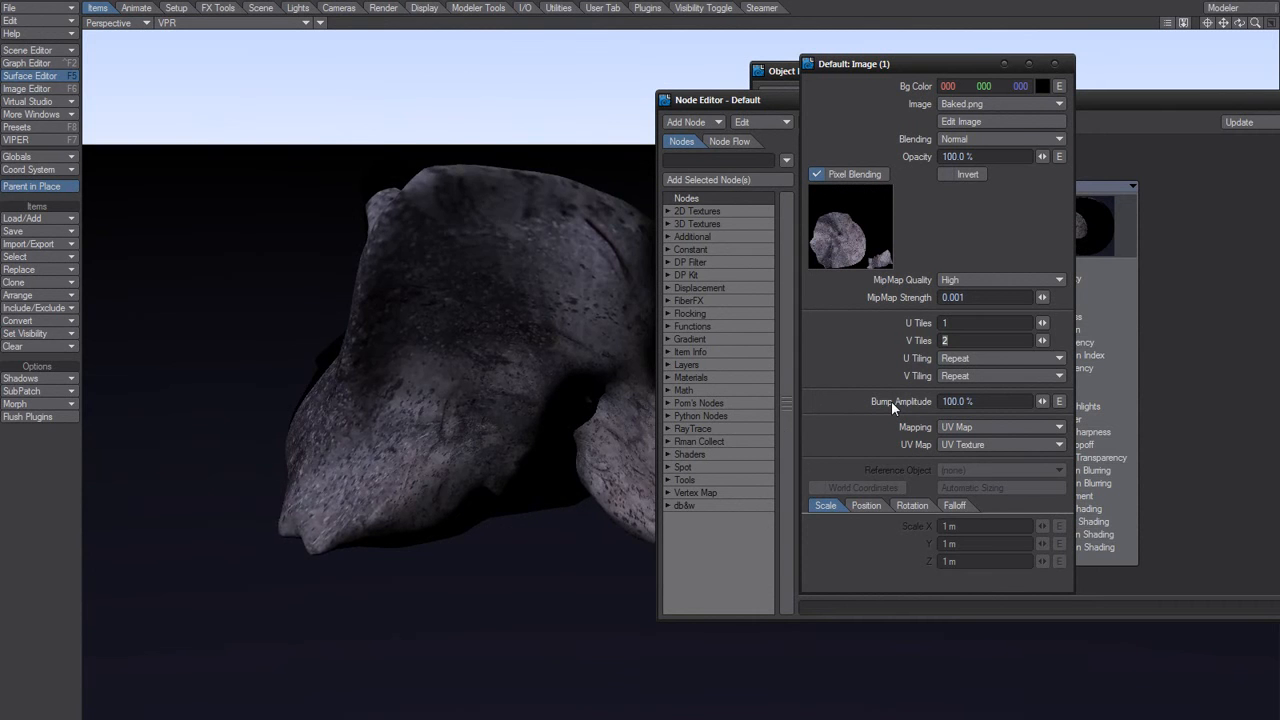
pyautogui.press('Tab')
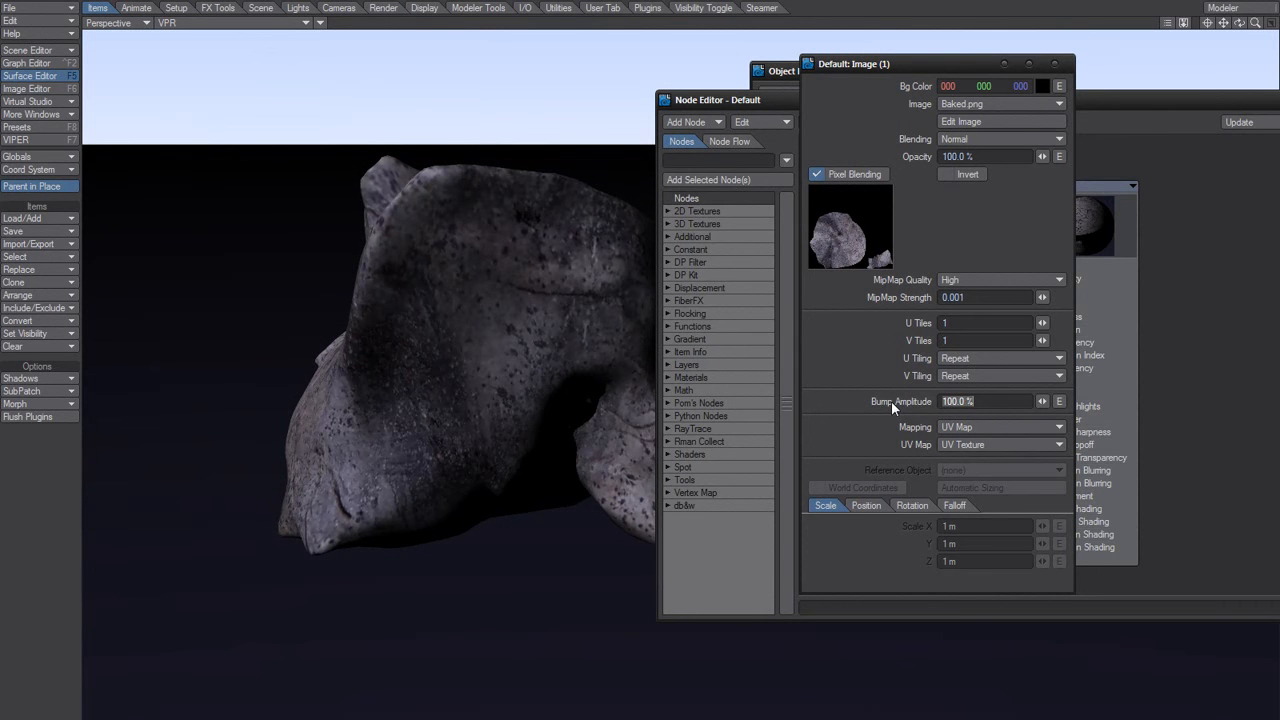
pyautogui.click(1054, 64)
pyautogui.moveTo(1080, 100); pyautogui.dragTo(934, 112)
pyautogui.click(1220, 113)
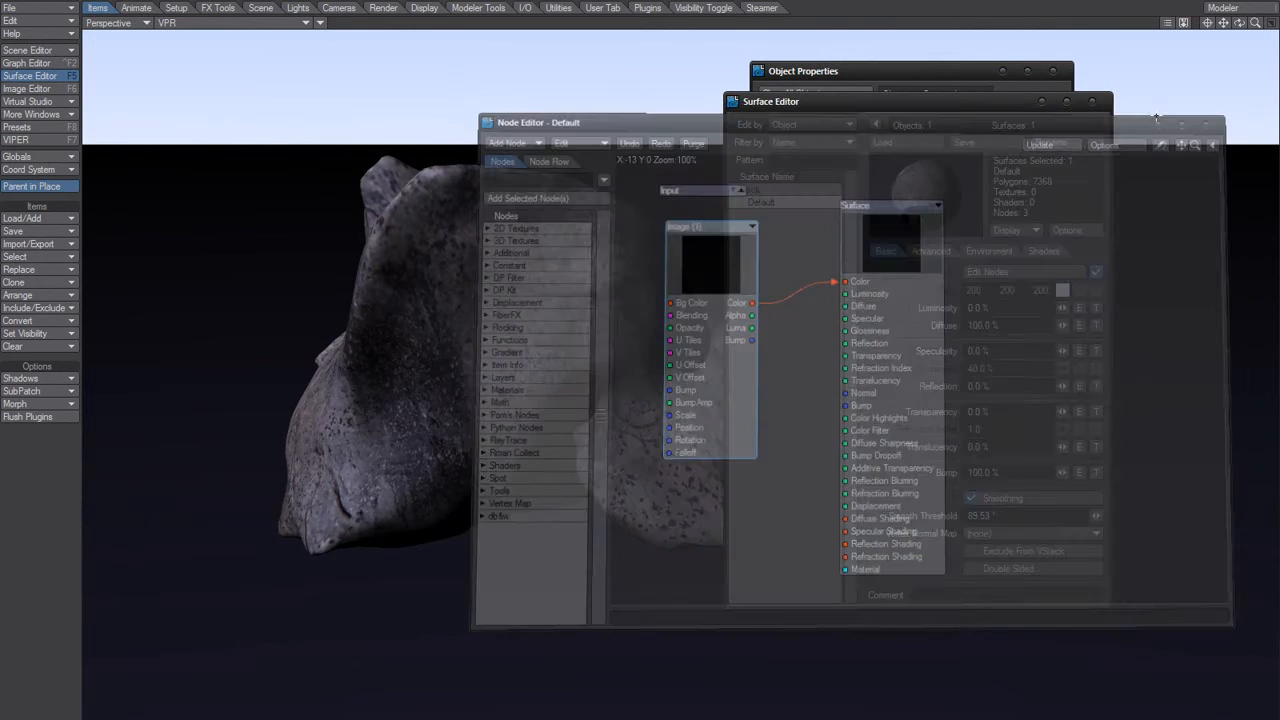
pyautogui.click(1092, 101)
pyautogui.click(1052, 71)
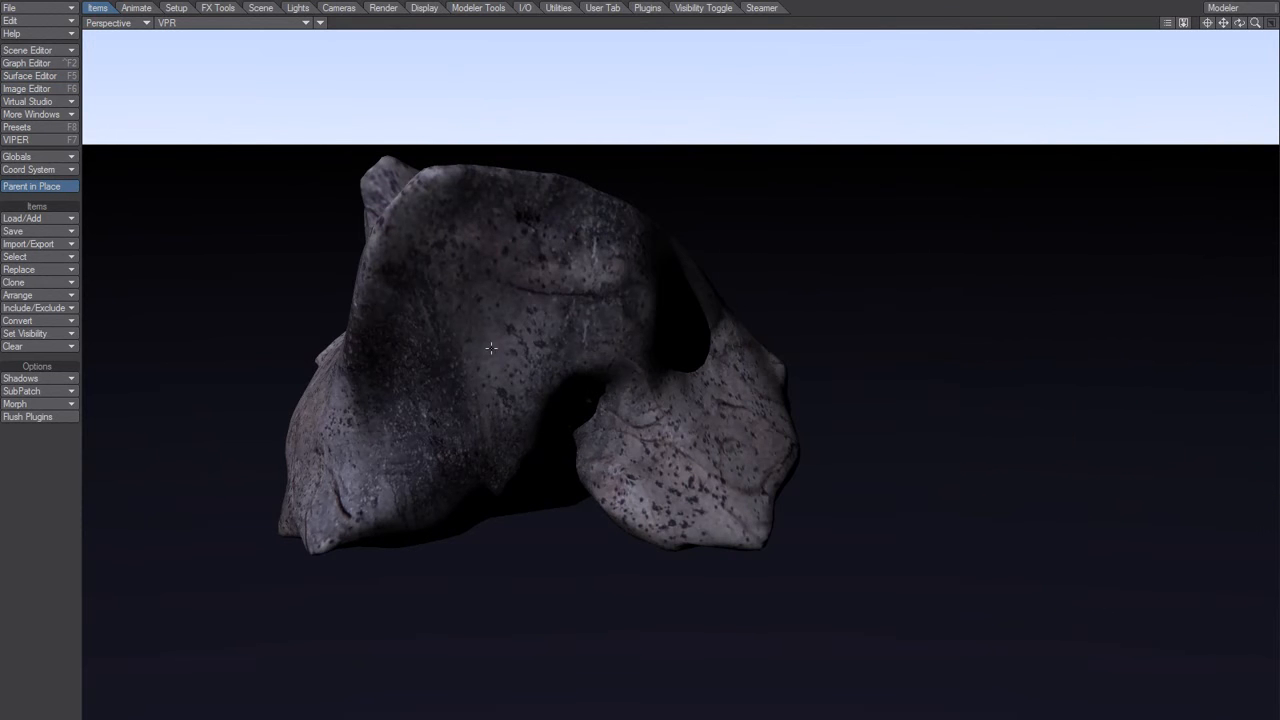
# - Examine the rock with its baked texture from the front, side, above and below for remaining seams
pyautogui.keyDown('alt'); pyautogui.moveTo(491, 347); pyautogui.dragTo(465, 343); pyautogui.keyUp('alt')
pyautogui.moveTo(631, 357)
pyautogui.keyDown('alt'); pyautogui.mouseDown()
pyautogui.moveTo(651, 330)
pyautogui.moveTo(655, 350)
pyautogui.mouseUp(); pyautogui.keyUp('alt')
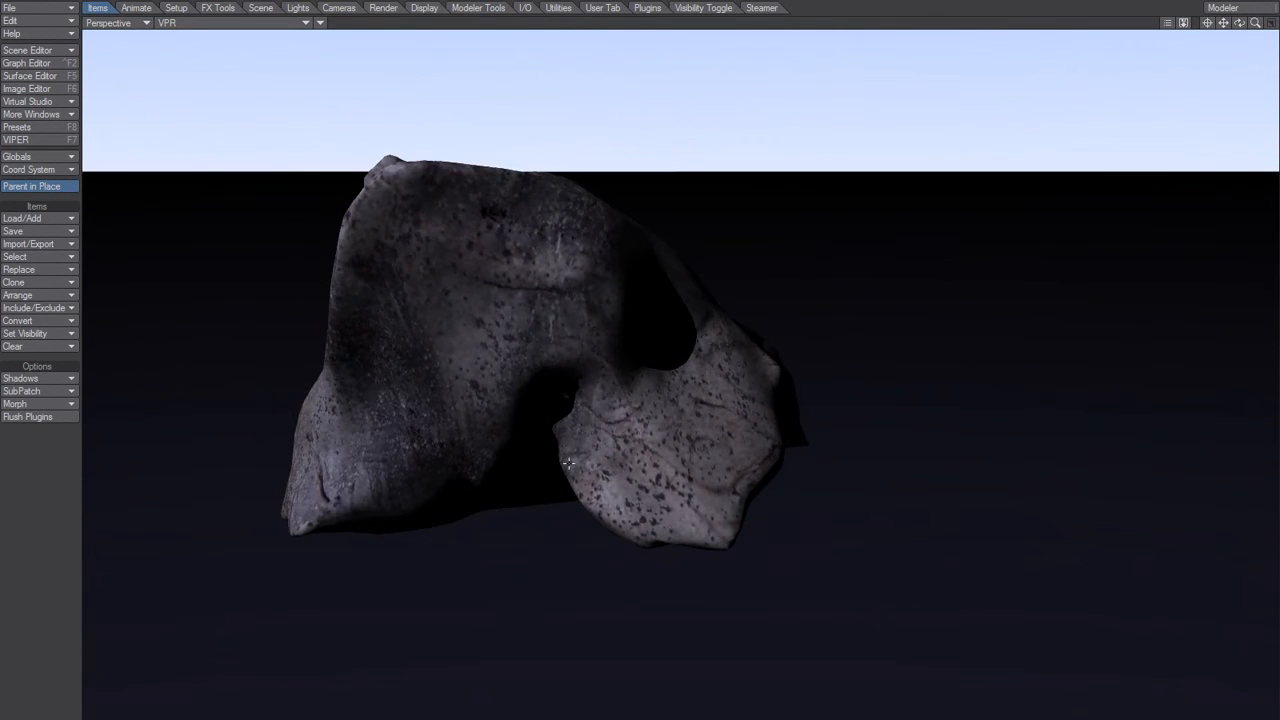
pyautogui.keyDown('alt'); pyautogui.moveTo(678, 421); pyautogui.dragTo(641, 431); pyautogui.keyUp('alt')
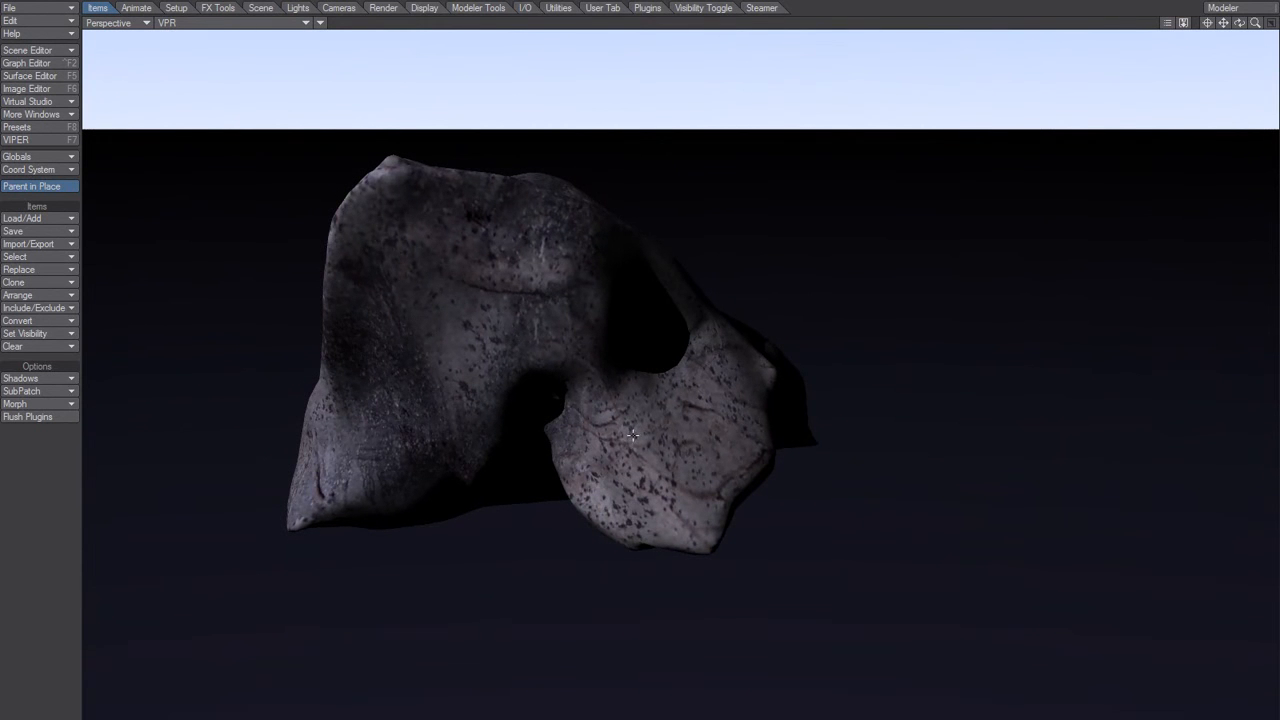
pyautogui.keyDown('alt'); pyautogui.moveTo(920, 368); pyautogui.dragTo(929, 363); pyautogui.keyUp('alt')
pyautogui.keyDown('alt'); pyautogui.moveTo(558, 389); pyautogui.dragTo(631, 428); pyautogui.keyUp('alt')
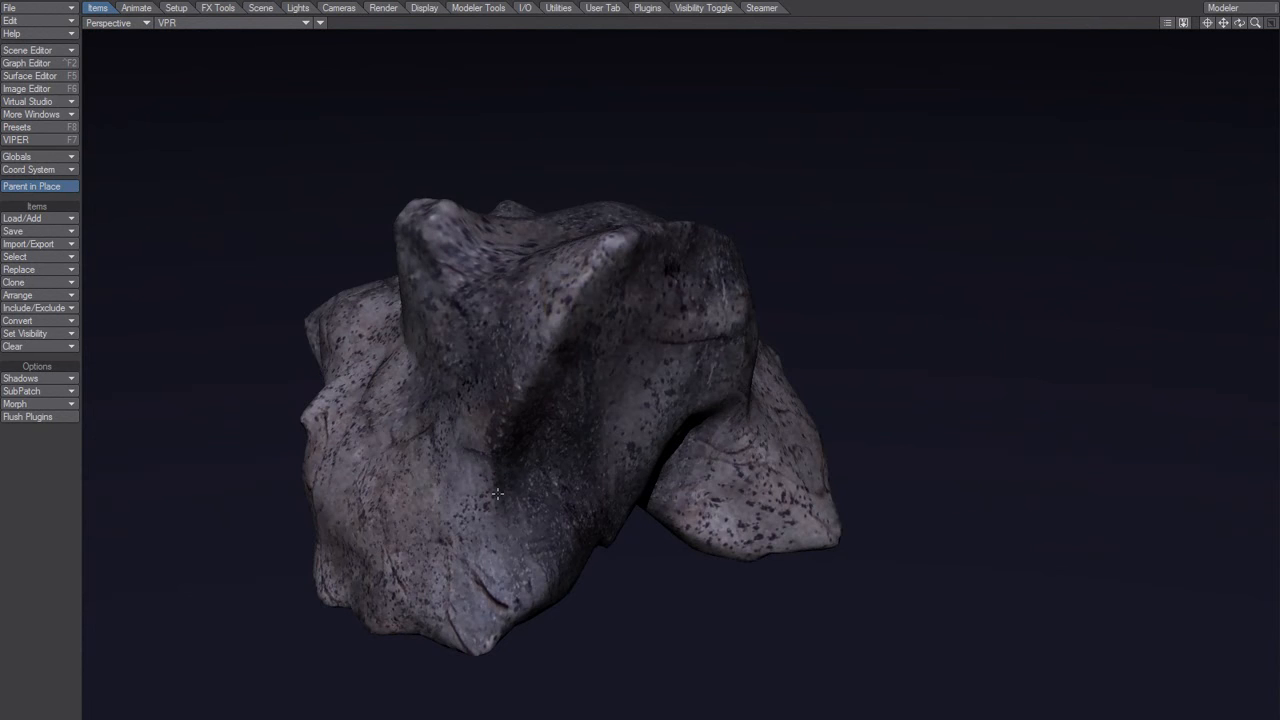
pyautogui.keyDown('alt'); pyautogui.moveTo(497, 493); pyautogui.dragTo(592, 487); pyautogui.keyUp('alt')
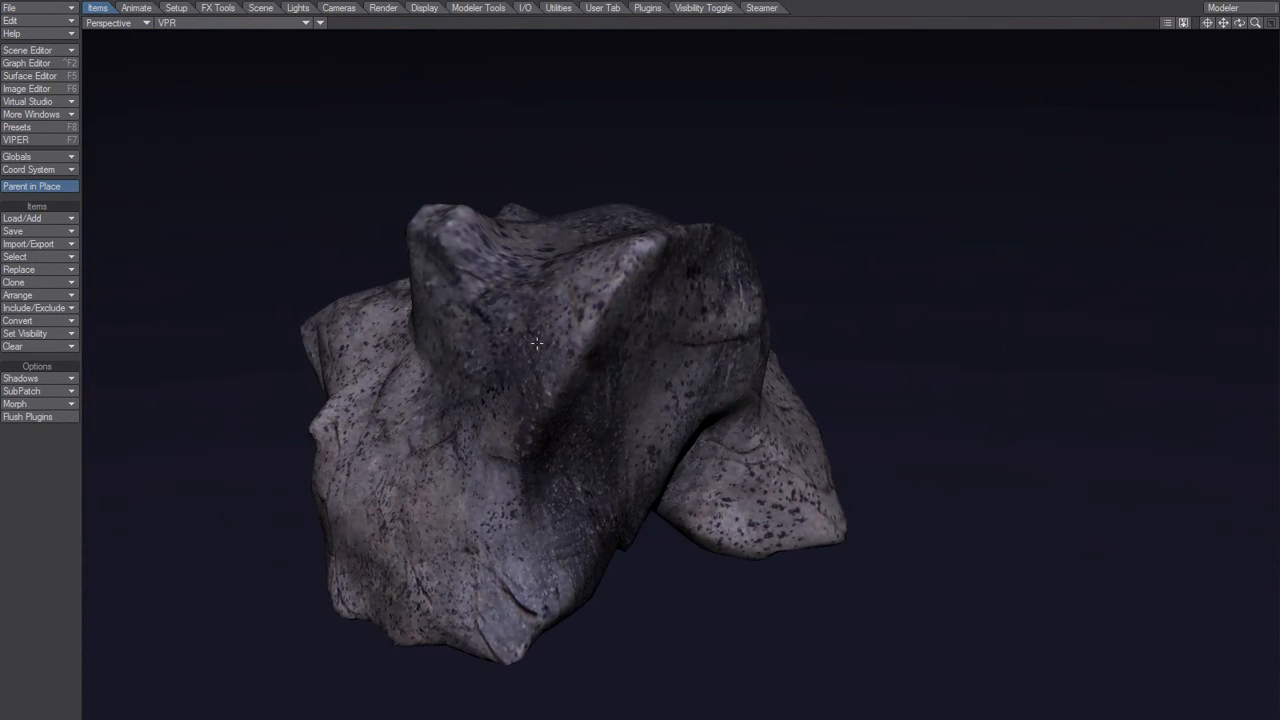
pyautogui.keyDown('alt'); pyautogui.moveTo(536, 343); pyautogui.dragTo(448, 298); pyautogui.keyUp('alt')
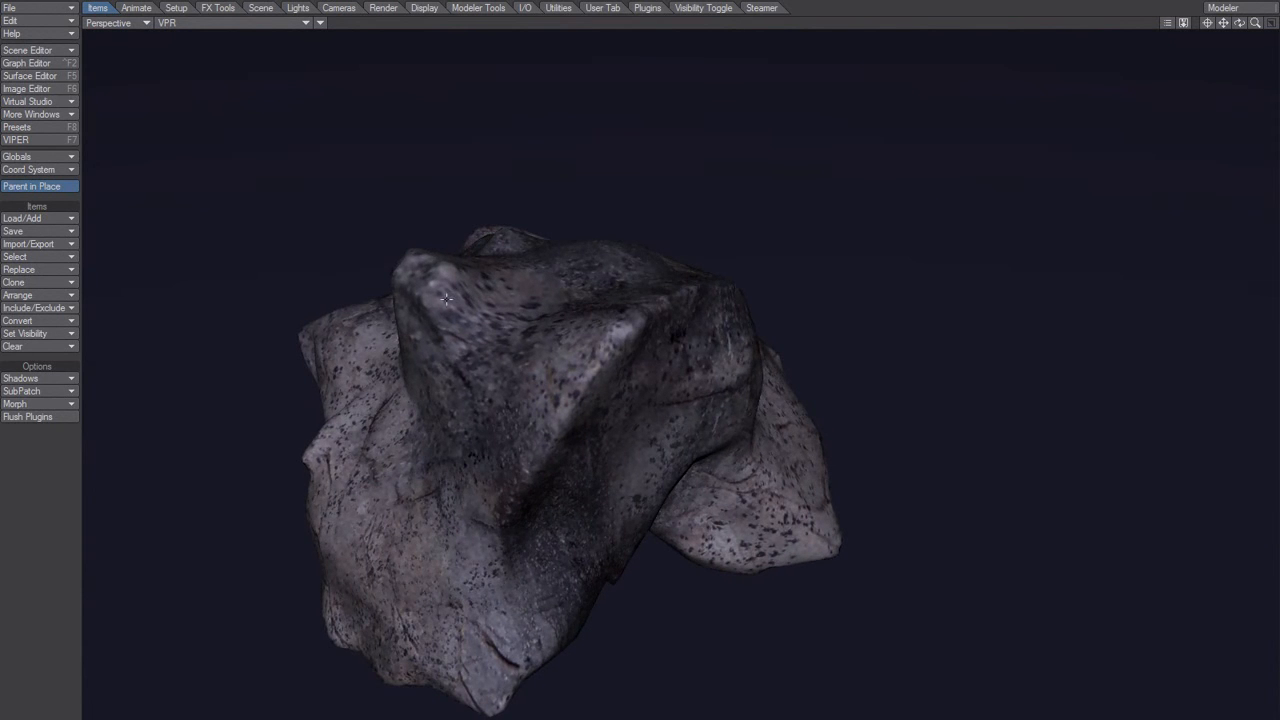
pyautogui.keyDown('alt'); pyautogui.moveTo(427, 362); pyautogui.dragTo(671, 405); pyautogui.keyUp('alt')
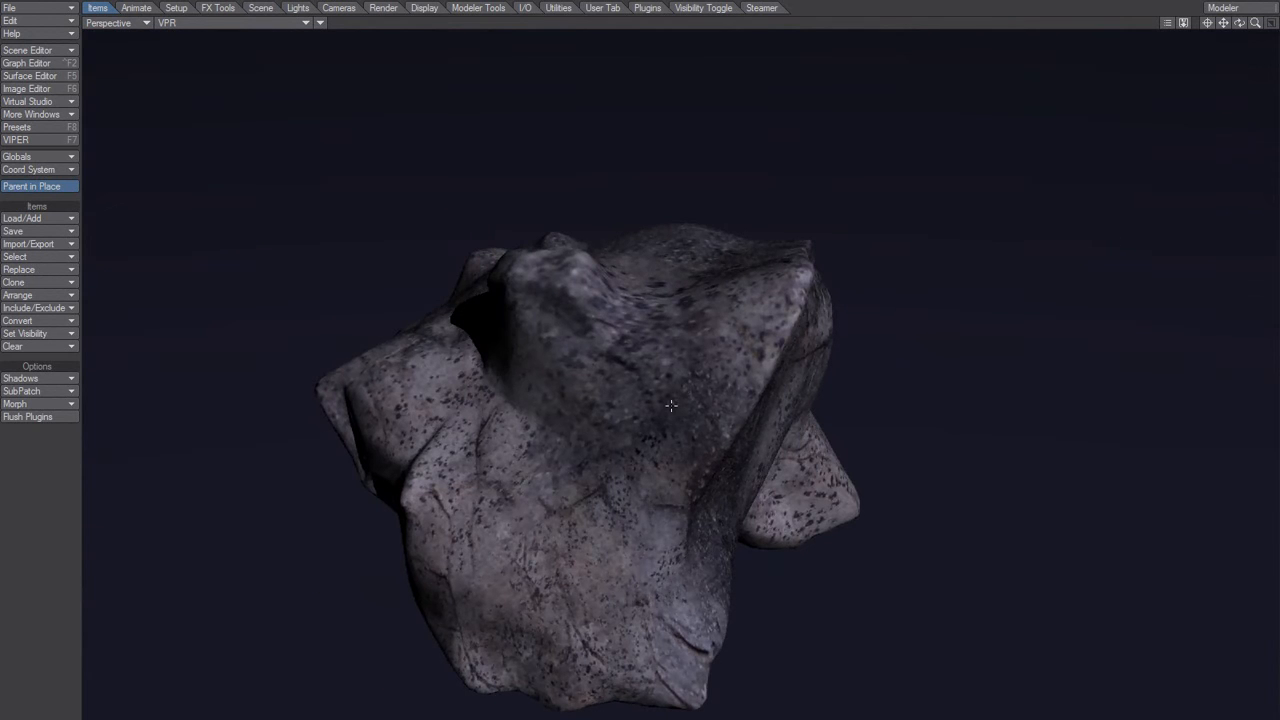
pyautogui.keyDown('alt'); pyautogui.moveTo(596, 517); pyautogui.dragTo(672, 508); pyautogui.keyUp('alt')
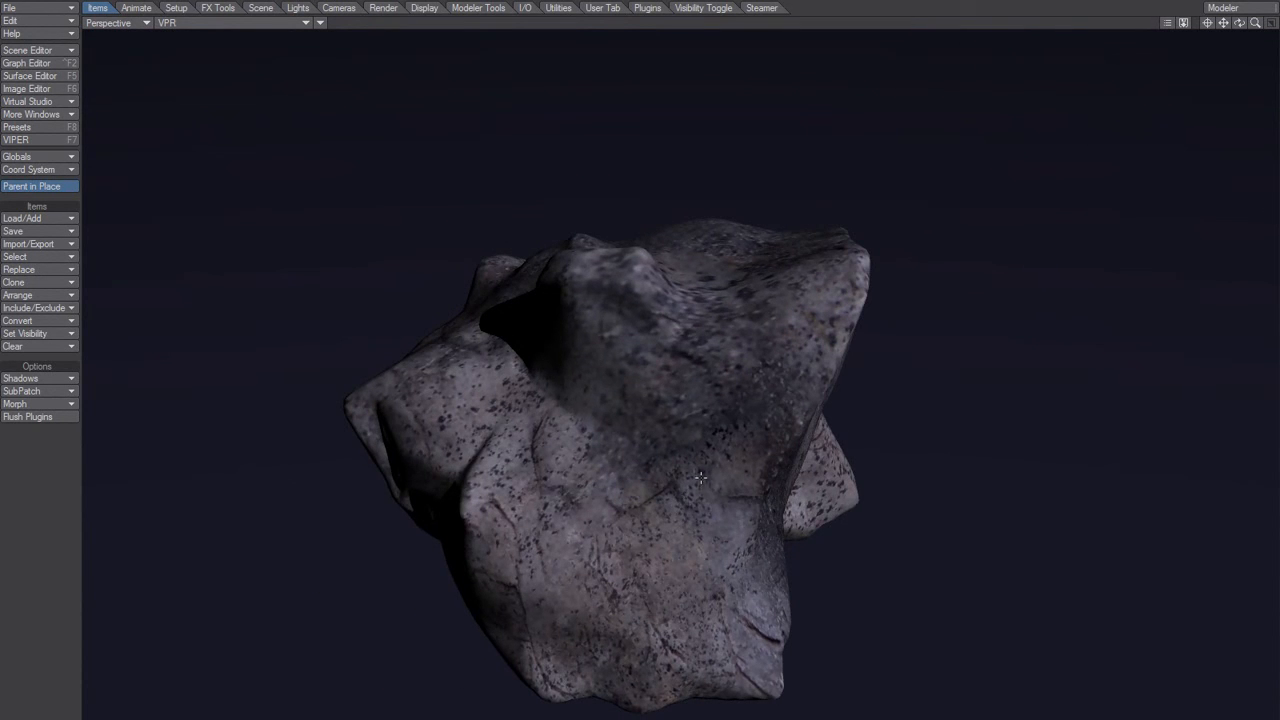
pyautogui.keyDown('alt'); pyautogui.moveTo(737, 454); pyautogui.dragTo(612, 204); pyautogui.keyUp('alt')
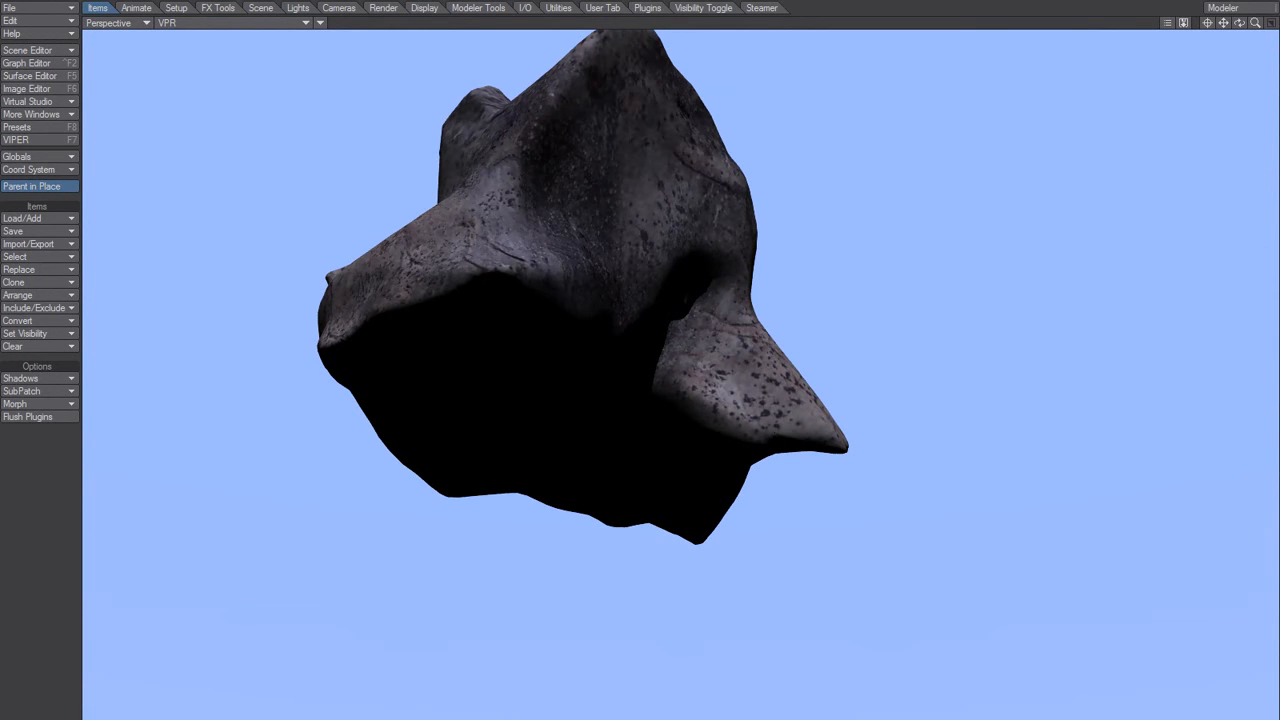
# - Set Rock as the light's target item and inspect the lit underside and other sides of the rock
pyautogui.press('m')
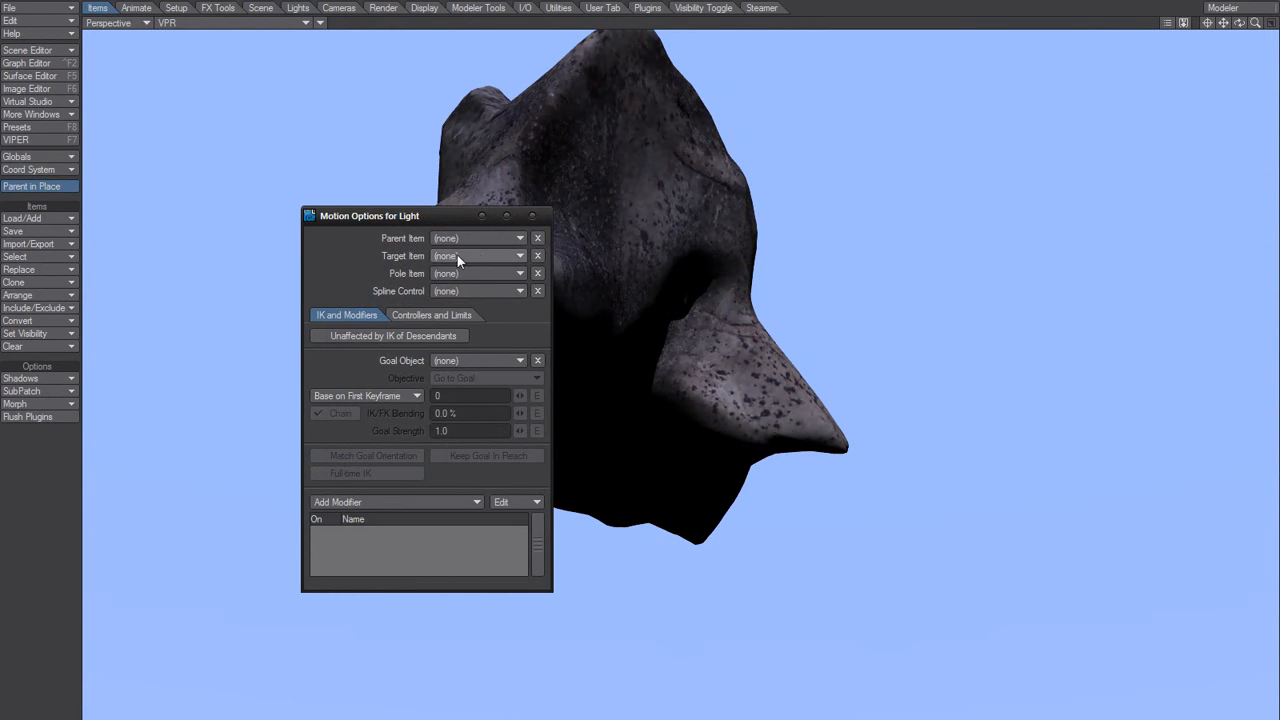
pyautogui.click(507, 253)
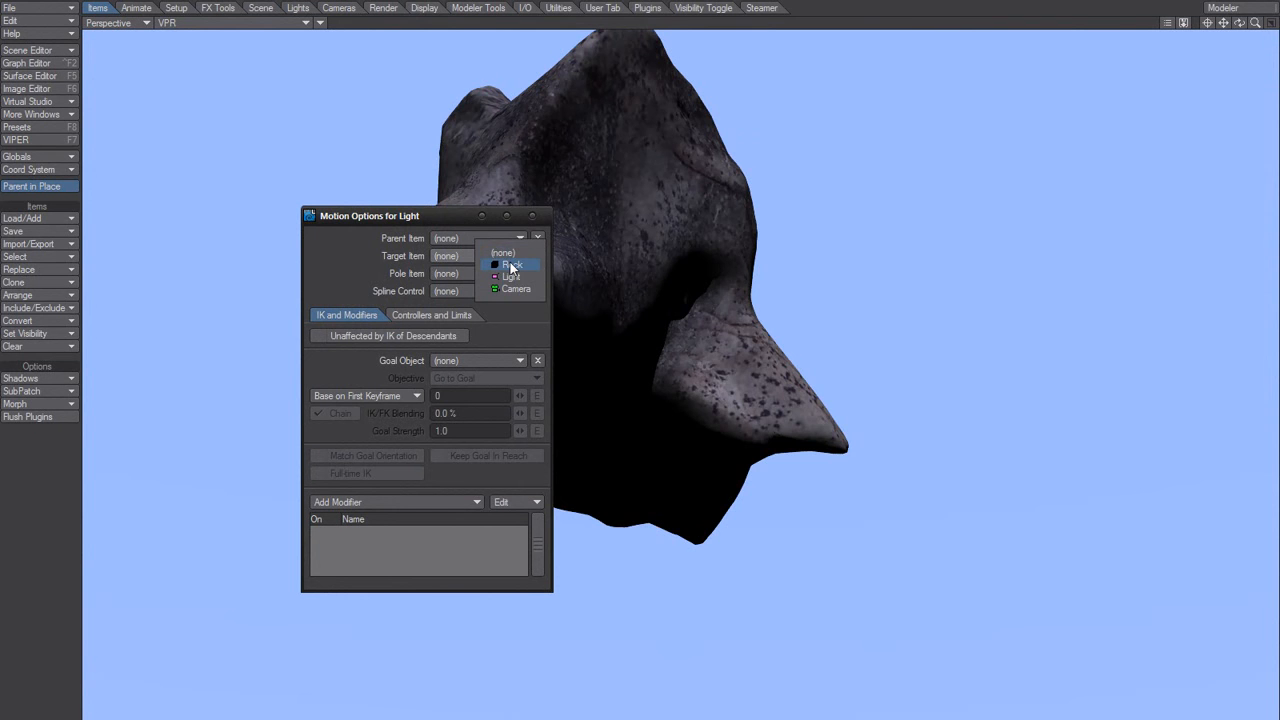
pyautogui.click(509, 267)
pyautogui.moveTo(425, 217); pyautogui.dragTo(179, 334)
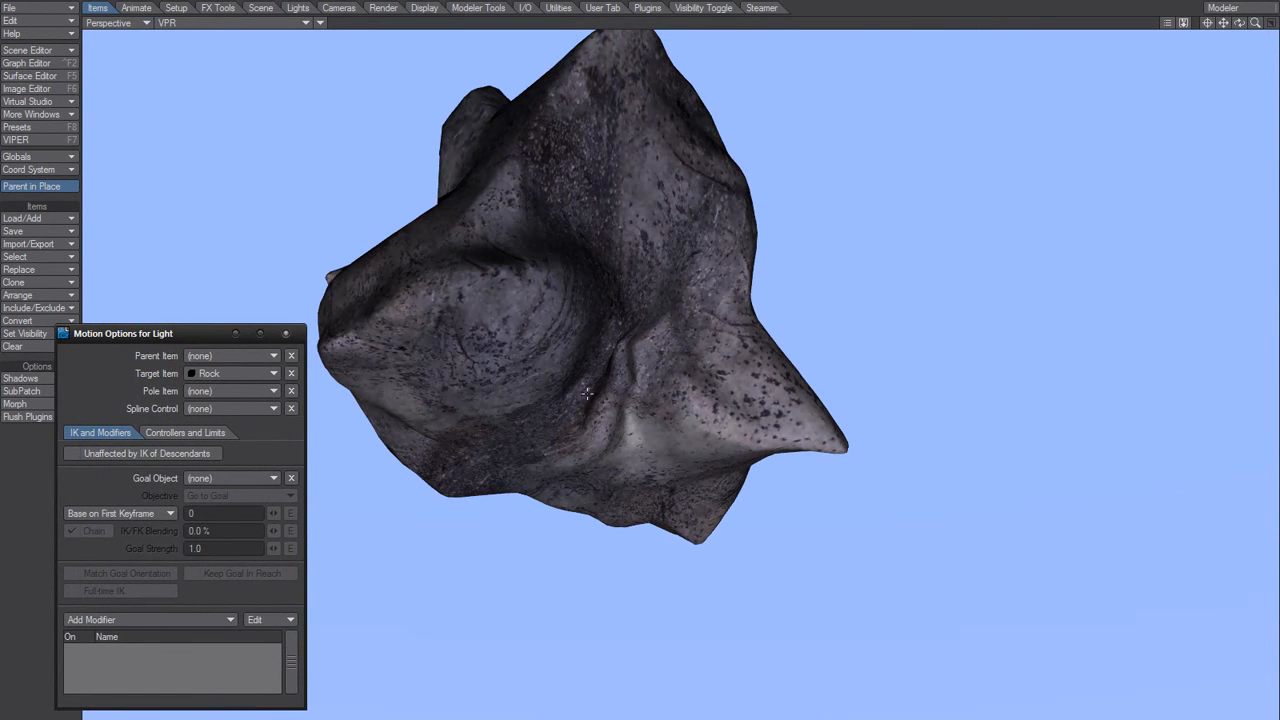
pyautogui.keyDown('alt'); pyautogui.moveTo(620, 360); pyautogui.dragTo(620, 290); pyautogui.keyUp('alt')
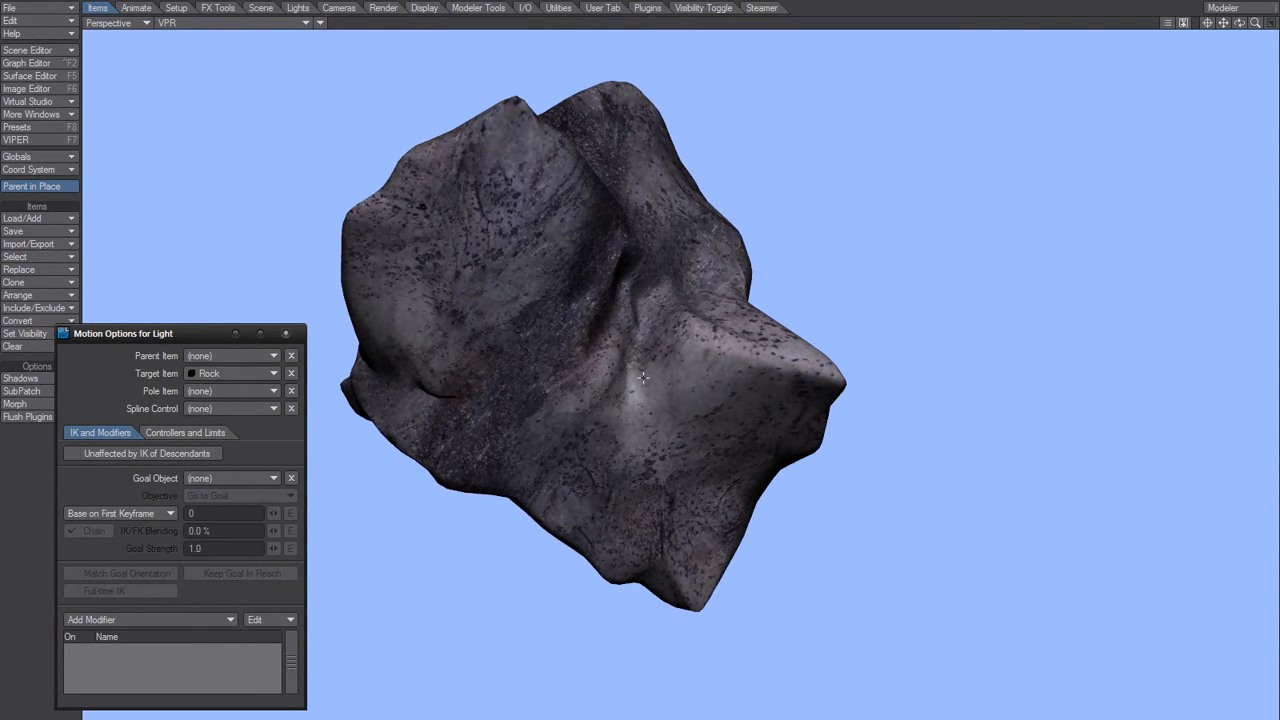
pyautogui.keyDown('alt'); pyautogui.moveTo(640, 392); pyautogui.dragTo(627, 355); pyautogui.keyUp('alt')
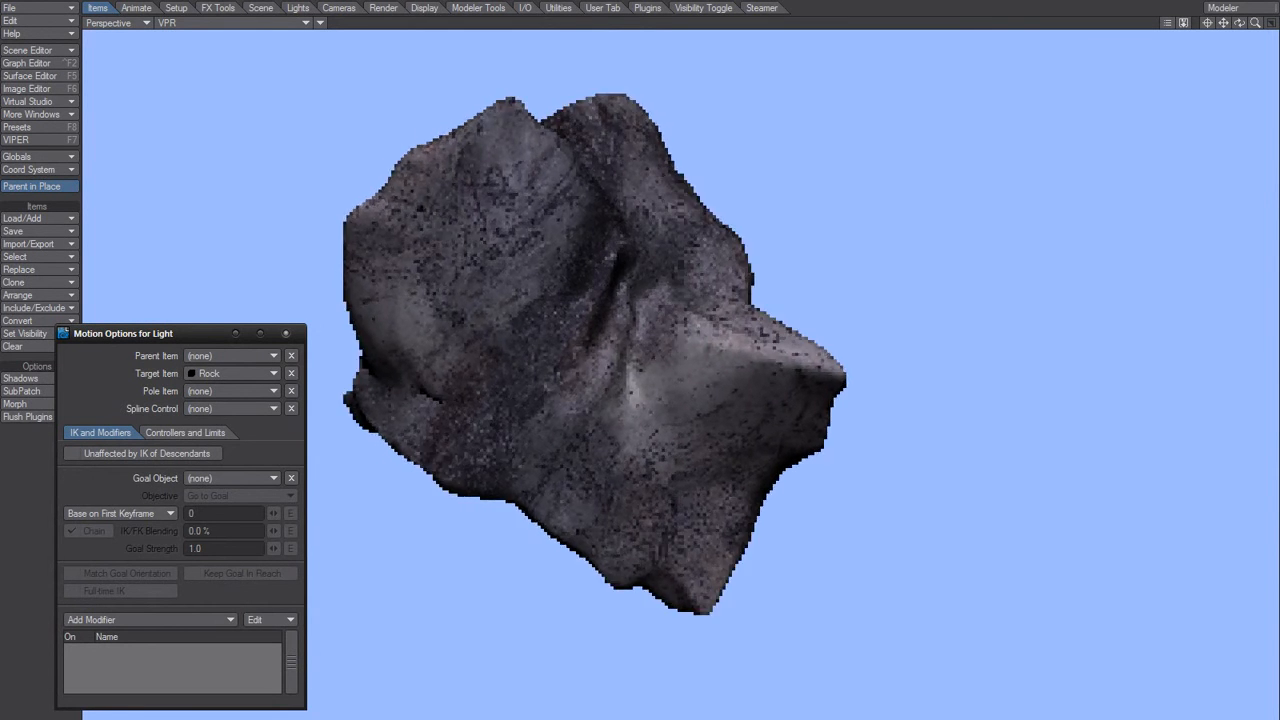
pyautogui.keyDown('alt'); pyautogui.moveTo(654, 344); pyautogui.dragTo(610, 338); pyautogui.keyUp('alt')
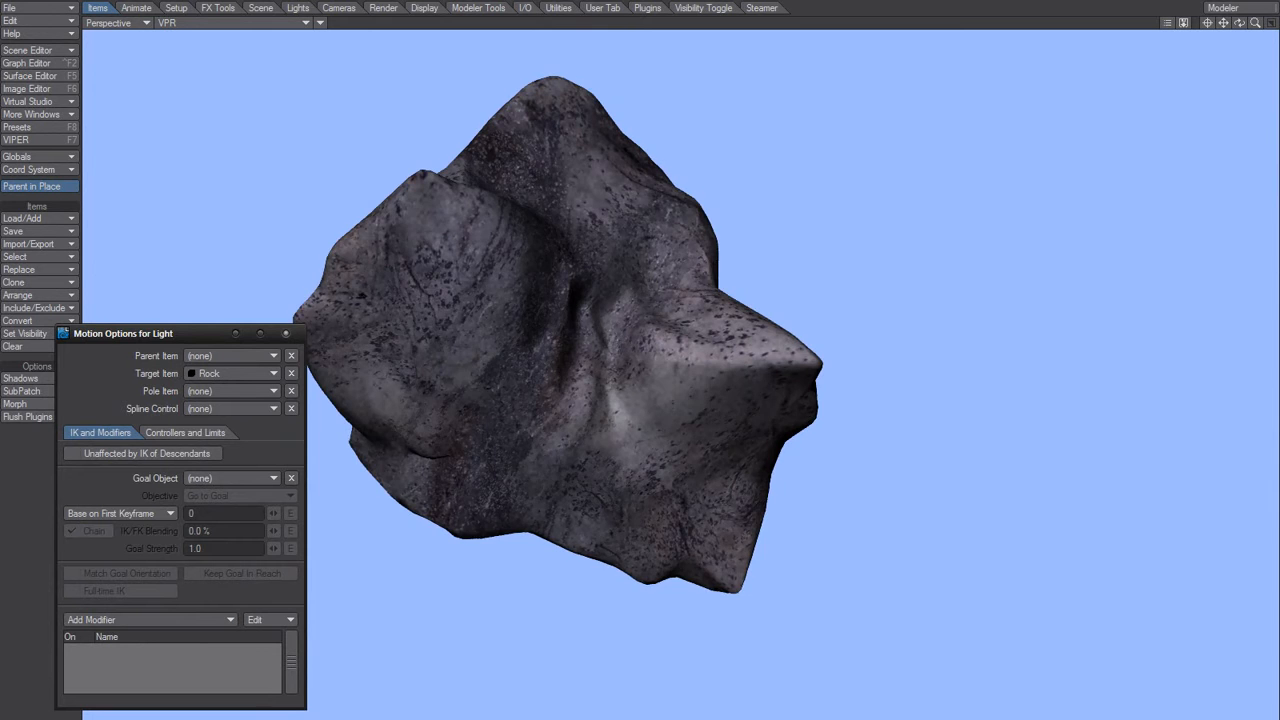
pyautogui.keyDown('alt'); pyautogui.moveTo(760, 345); pyautogui.dragTo(589, 327); pyautogui.keyUp('alt')
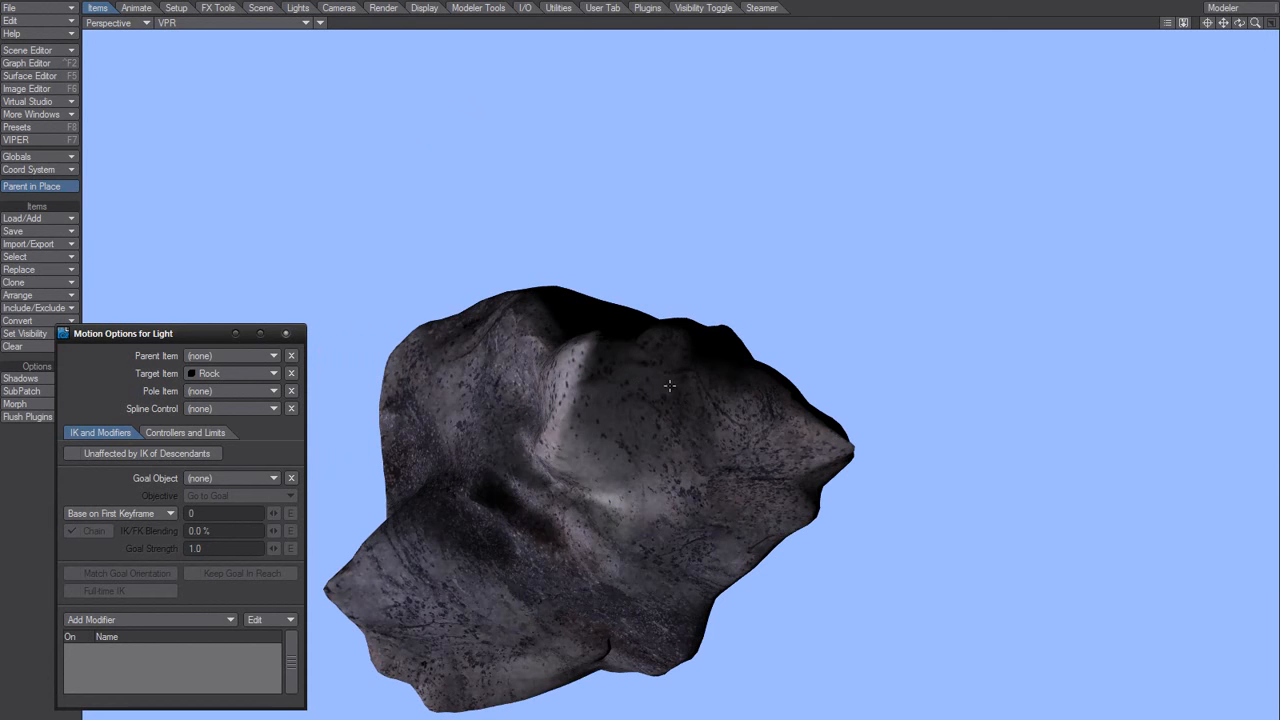
pyautogui.keyDown('alt'); pyautogui.moveTo(669, 385); pyautogui.dragTo(680, 410); pyautogui.keyUp('alt')
pyautogui.keyDown('alt'); pyautogui.moveTo(683, 257); pyautogui.dragTo(600, 470); pyautogui.keyUp('alt')
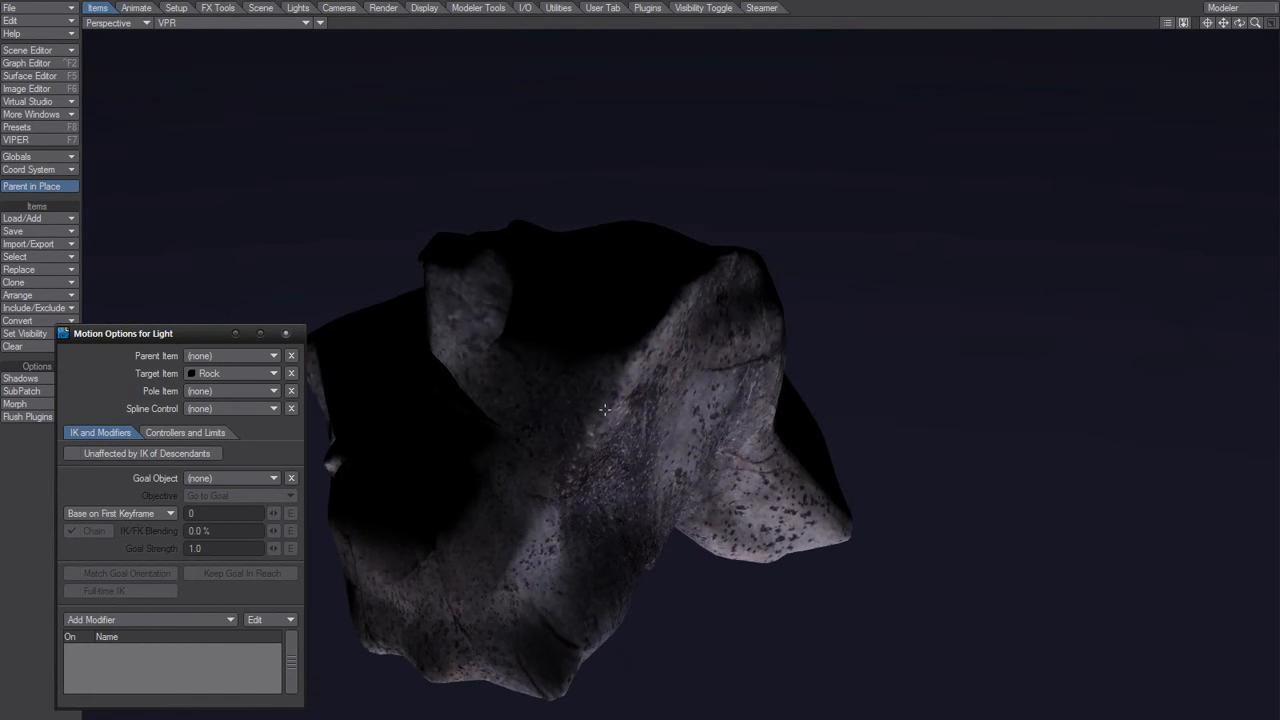
# - Open the backdrop effects settings and compare the scene with Gradient Backdrop turned off and on, leaving it on
pyautogui.hotkey('ctrl', 'F8')
pyautogui.click(863, 87)
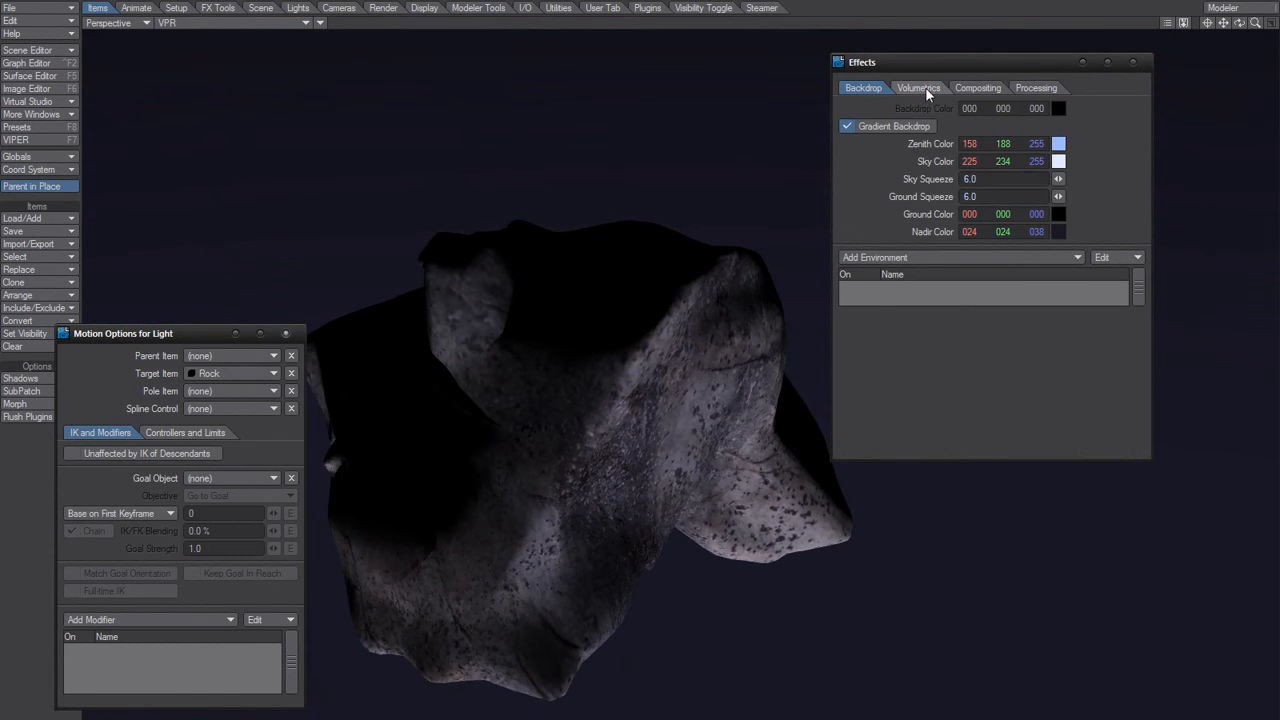
pyautogui.click(925, 88)
pyautogui.click(877, 87)
pyautogui.click(918, 126)
pyautogui.click(904, 126)
pyautogui.click(903, 128)
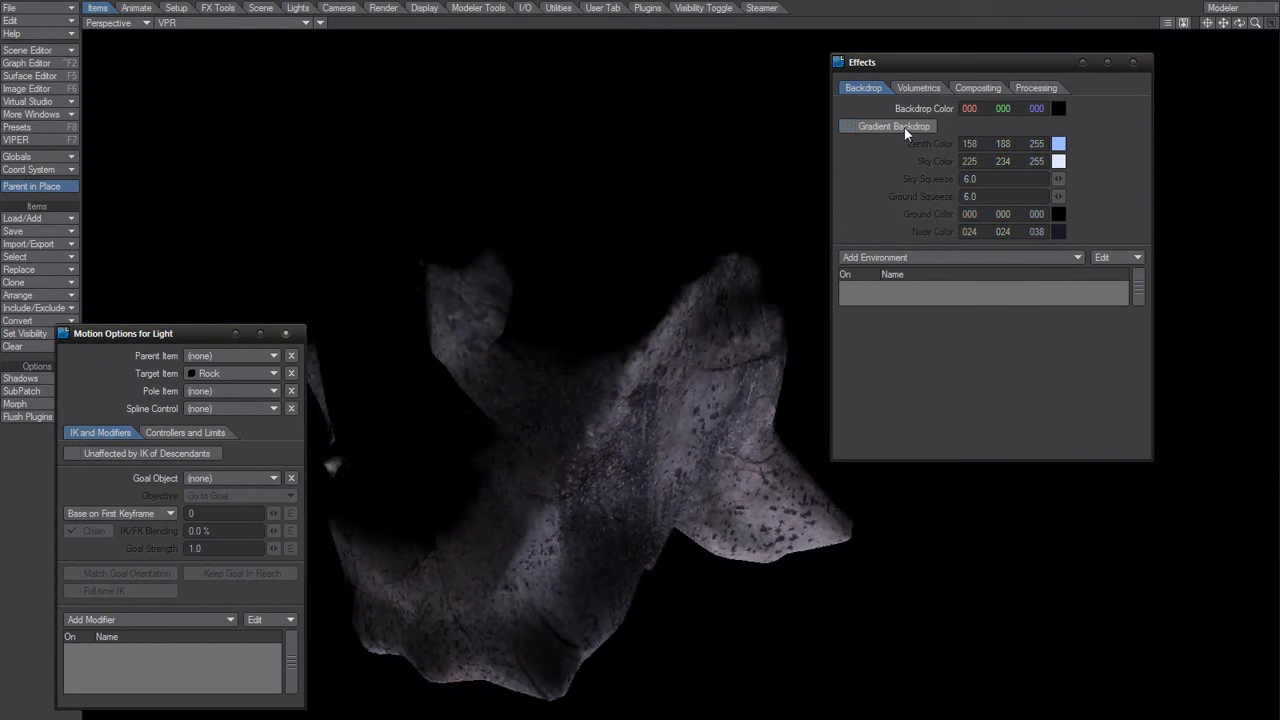
pyautogui.click(904, 127)
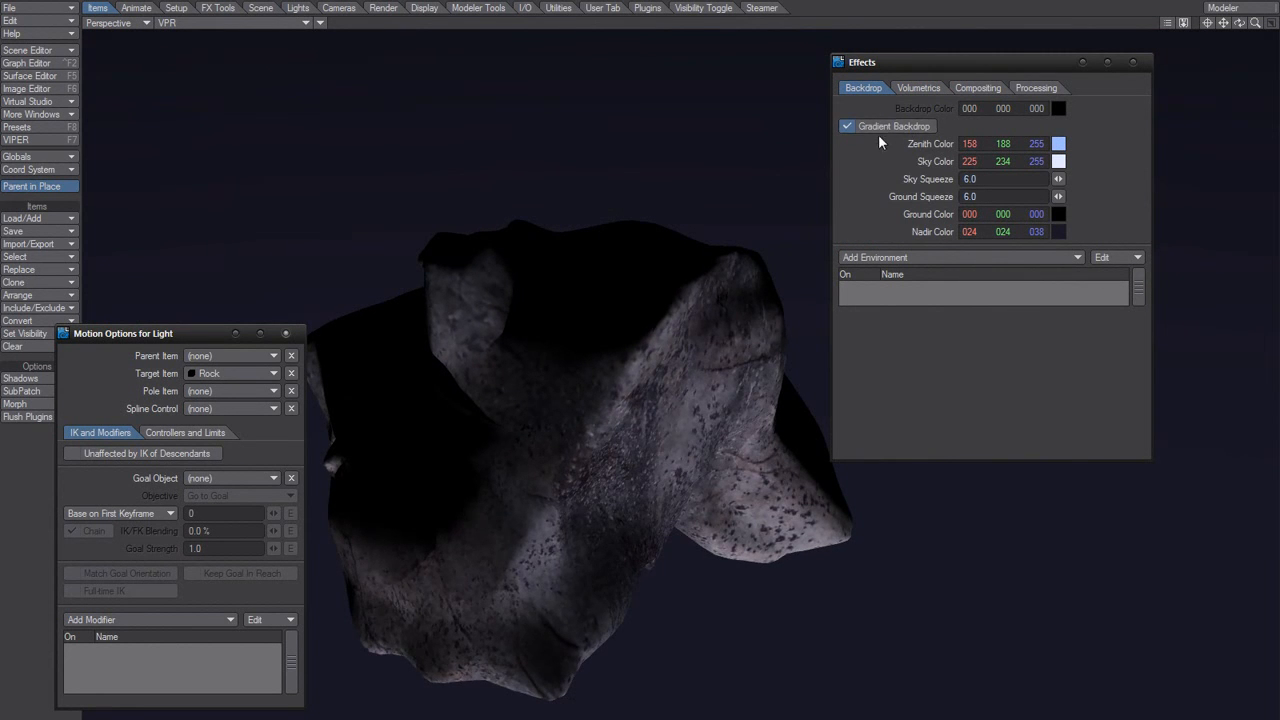
pyautogui.click(898, 123)
pyautogui.click(901, 125)
# - Enable radiosity in the global illumination settings and close the render settings
pyautogui.moveTo(183, 336); pyautogui.dragTo(303, 123)
pyautogui.hotkey('shift', 'c')
pyautogui.press('p')
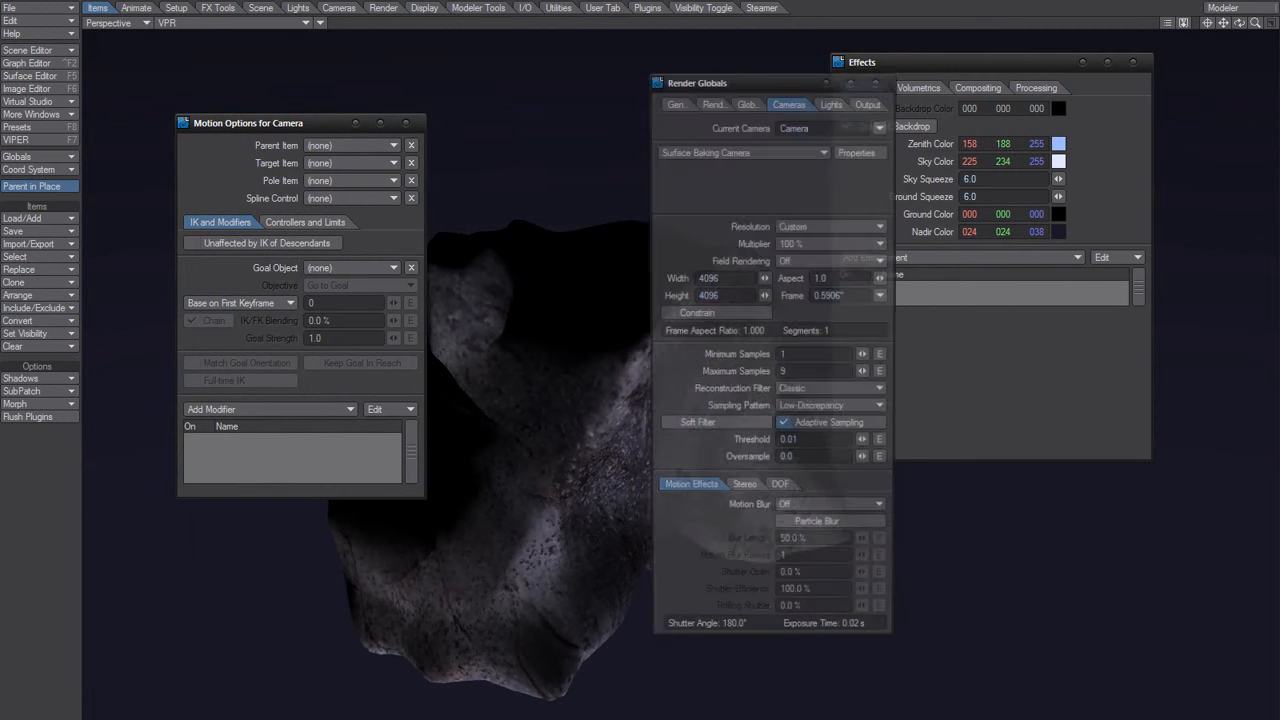
pyautogui.click(748, 102)
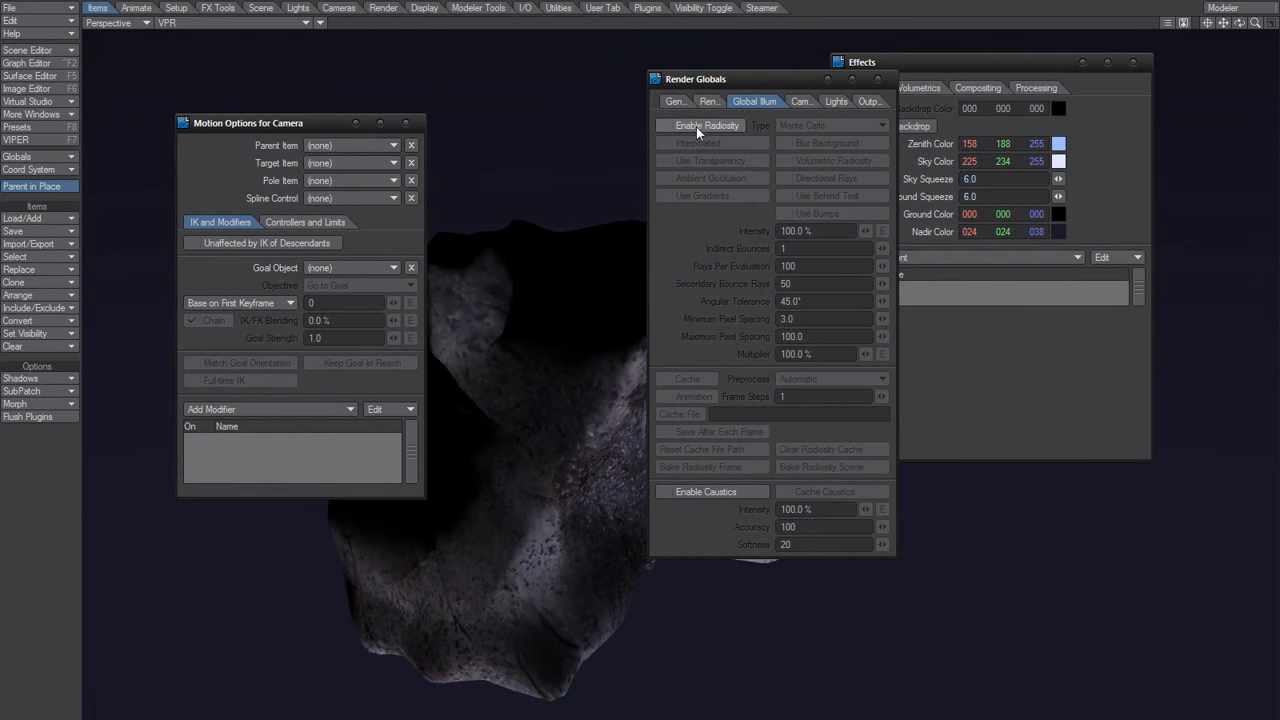
pyautogui.click(698, 125)
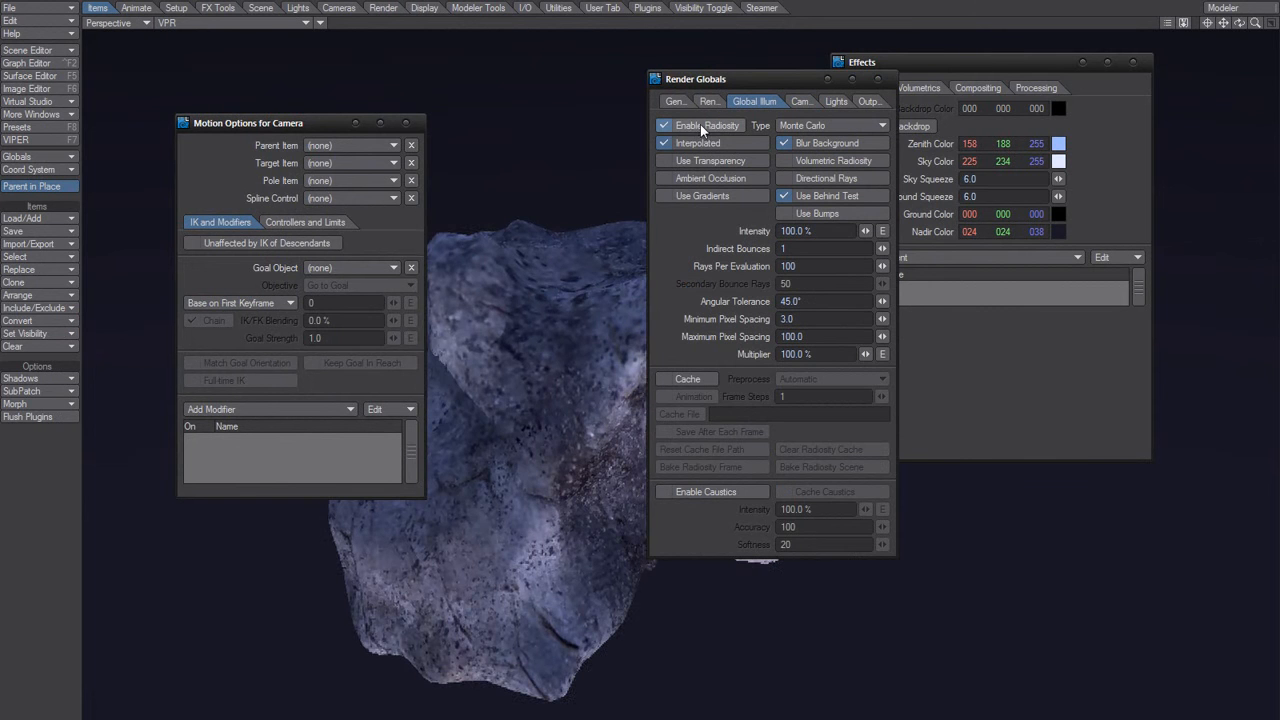
pyautogui.click(877, 79)
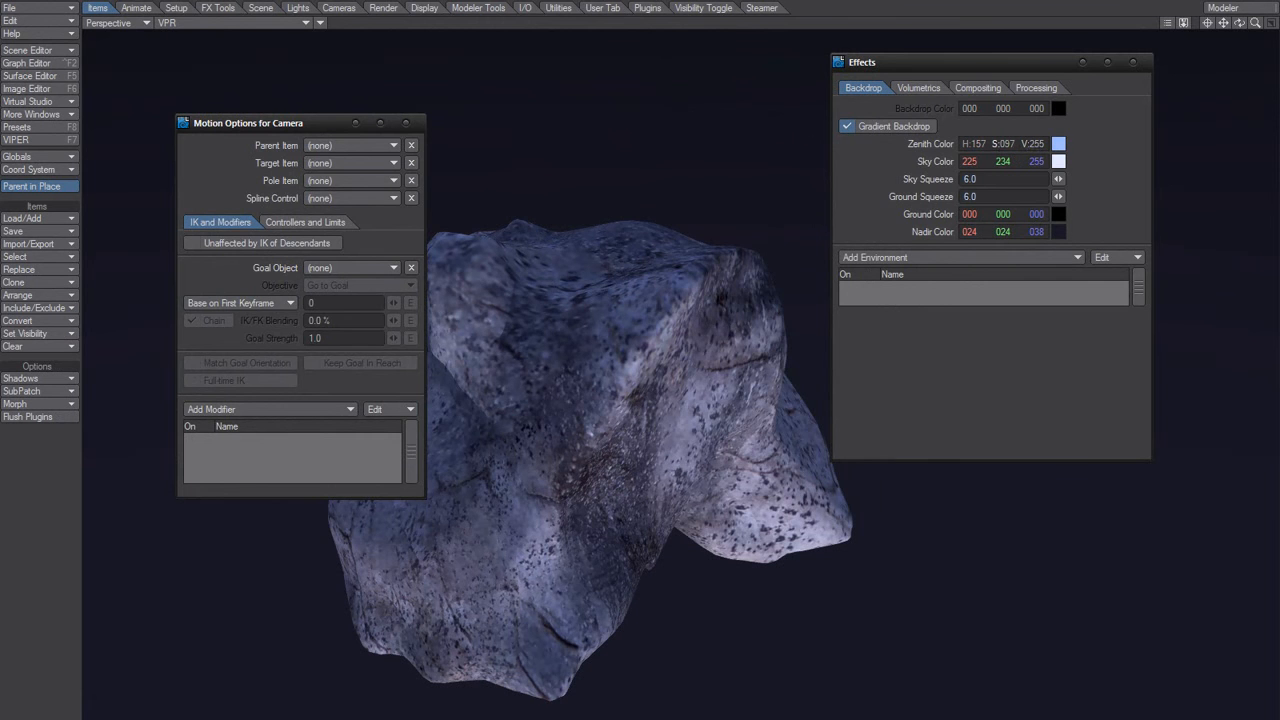
# - Lower the gradient backdrop's zenith color saturation to 40, close the camera's motion options and check the rock's tint
pyautogui.moveTo(1003, 144); pyautogui.dragTo(946, 144)
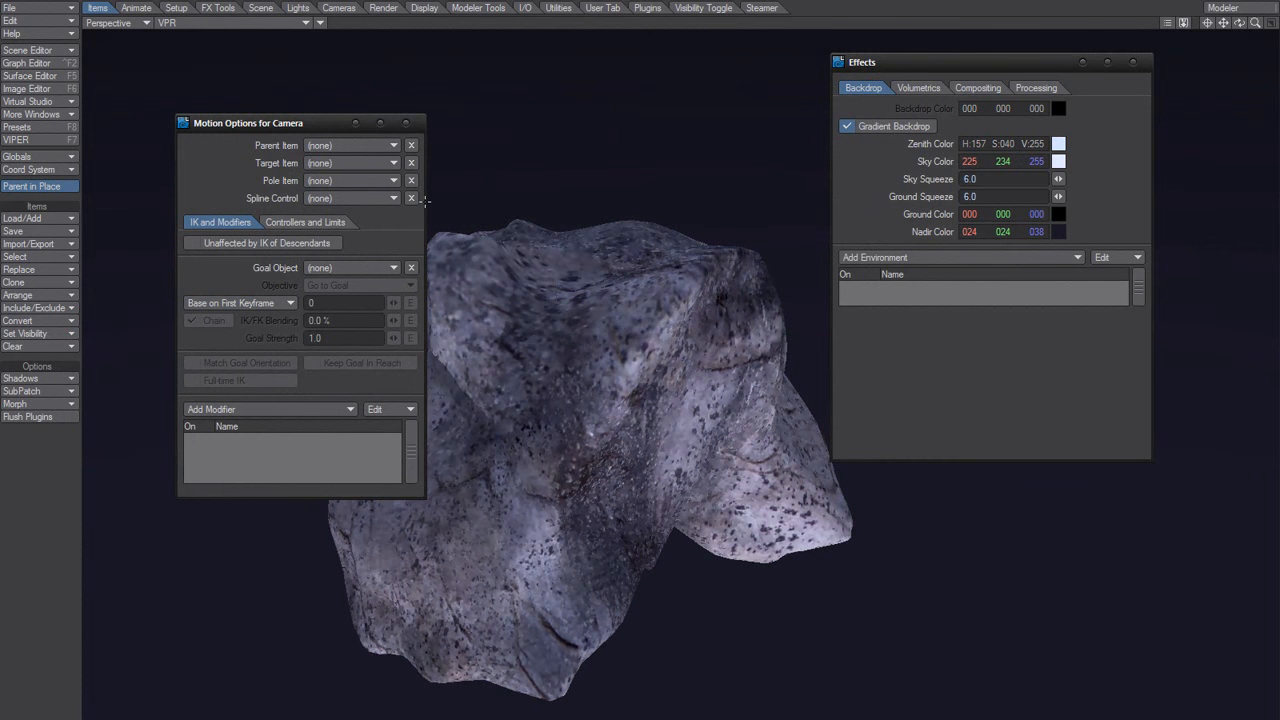
pyautogui.click(406, 123)
pyautogui.keyDown('alt'); pyautogui.moveTo(485, 565); pyautogui.dragTo(672, 535); pyautogui.keyUp('alt')
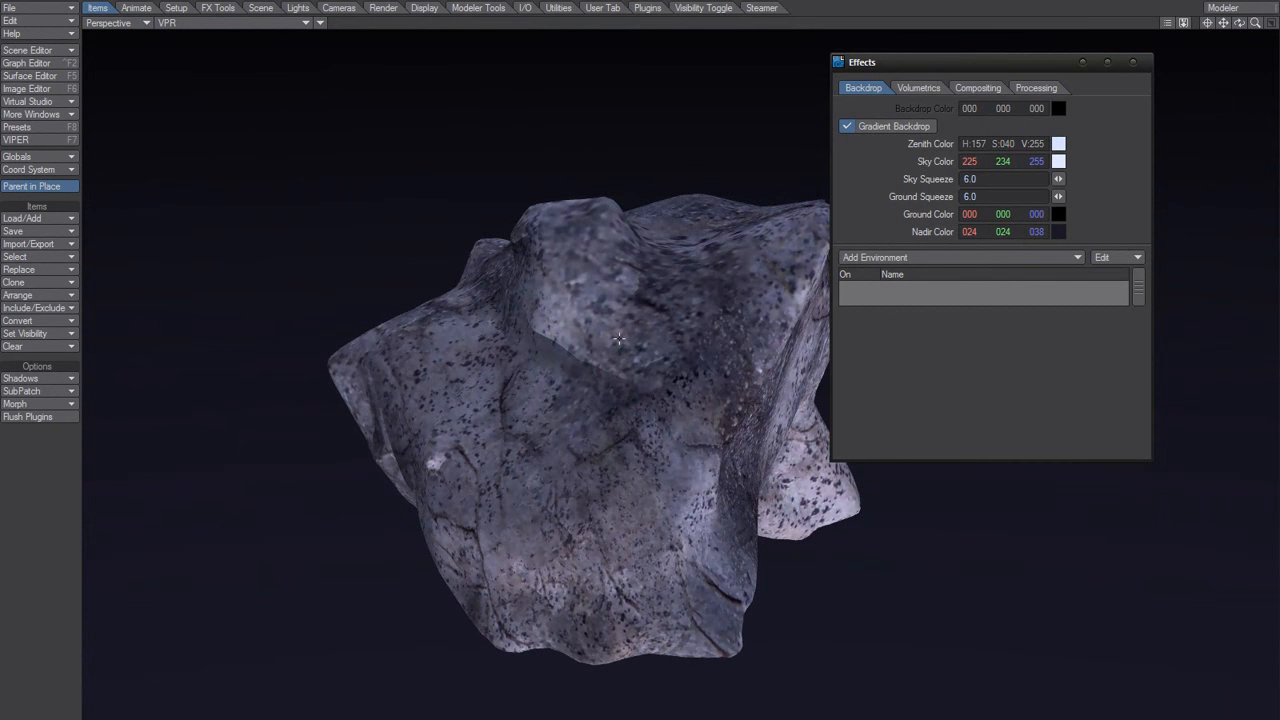
pyautogui.keyDown('alt'); pyautogui.moveTo(595, 358); pyautogui.dragTo(612, 352); pyautogui.keyUp('alt')
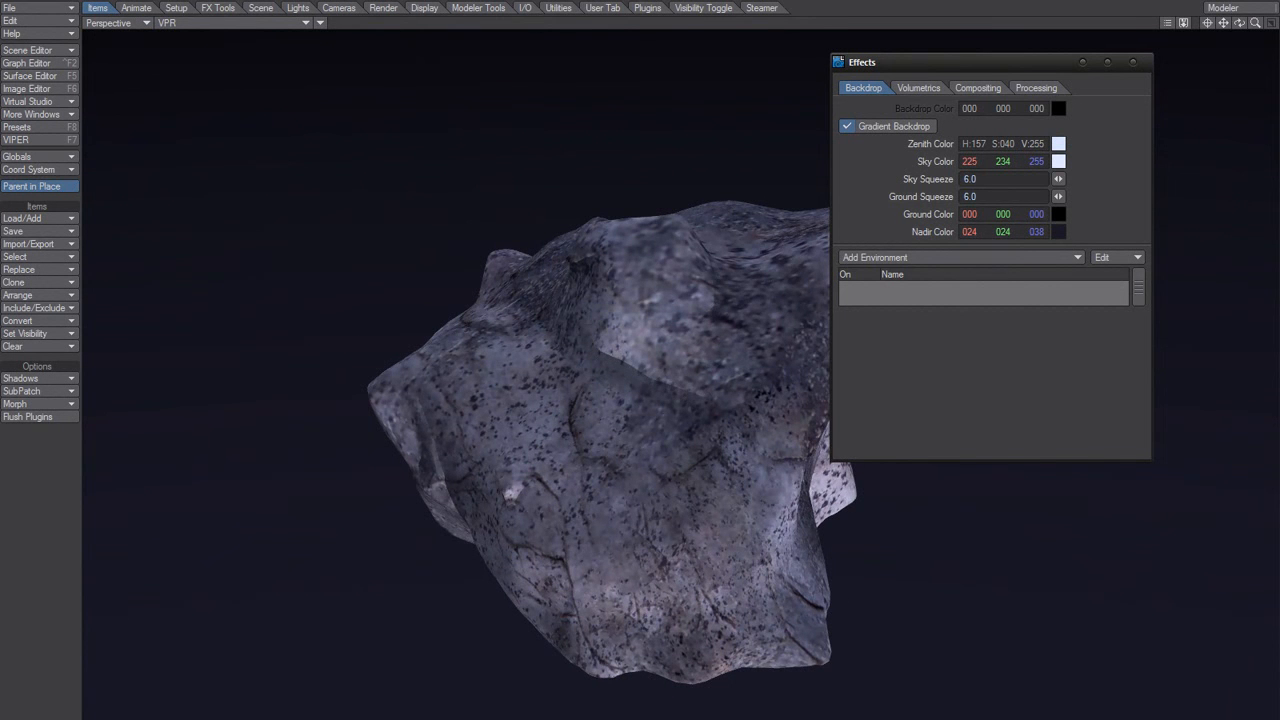
# - Change the scene light's type to Area in the render globals and close the render settings
pyautogui.hotkey('ctrl', 'g')
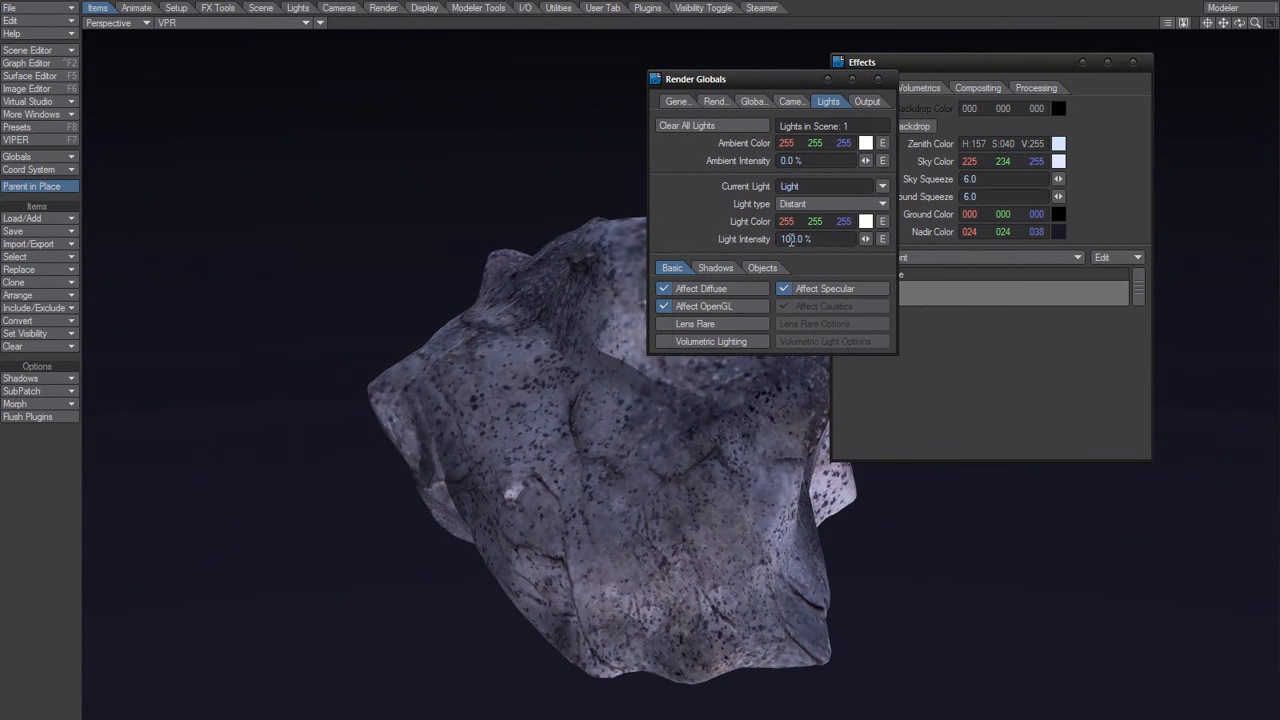
pyautogui.click(799, 203)
pyautogui.click(783, 193)
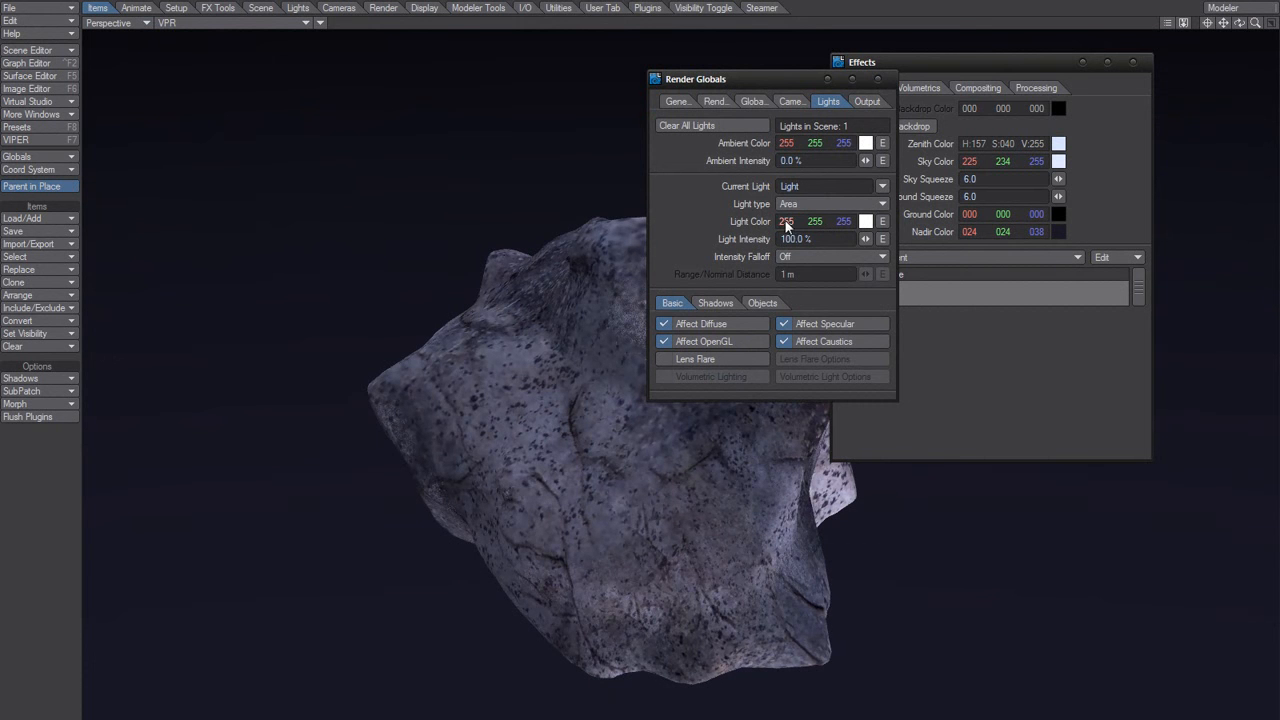
pyautogui.click(877, 78)
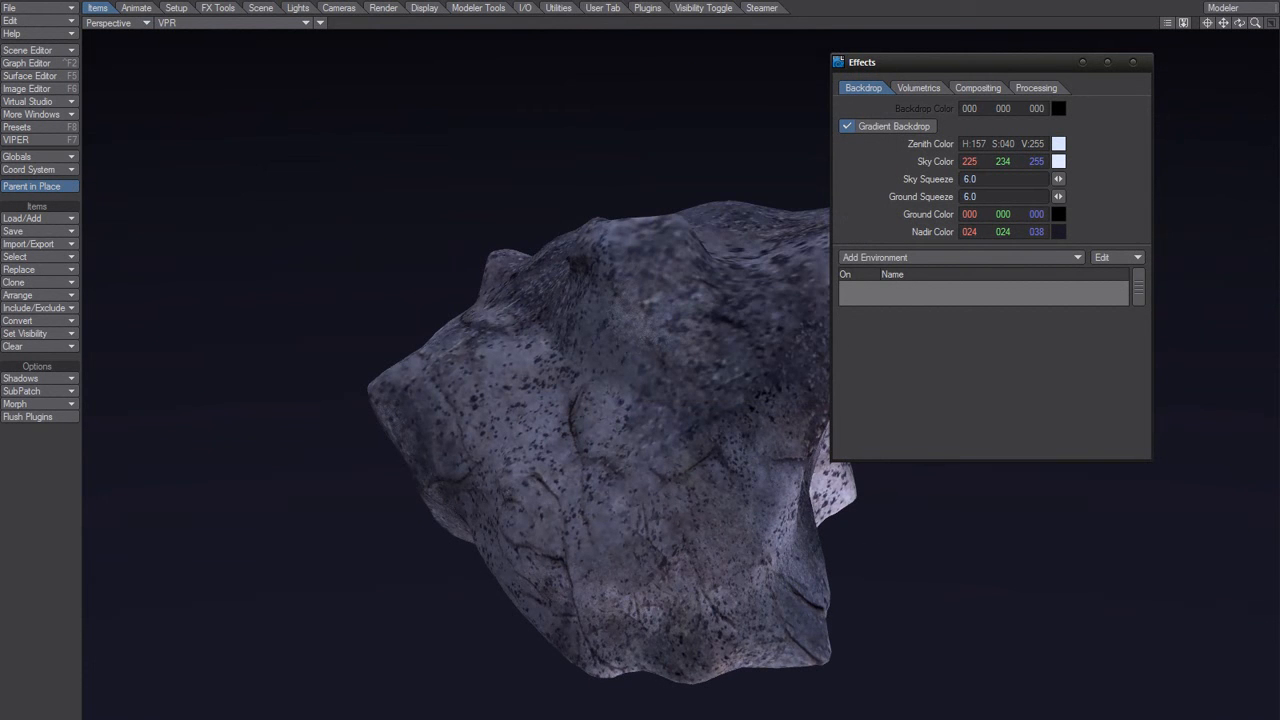
# - Examine the area-lit rock from its sides and from above, checking the baked texture and the softened shading
pyautogui.keyDown('alt'); pyautogui.moveTo(685, 492); pyautogui.dragTo(592, 454); pyautogui.keyUp('alt')
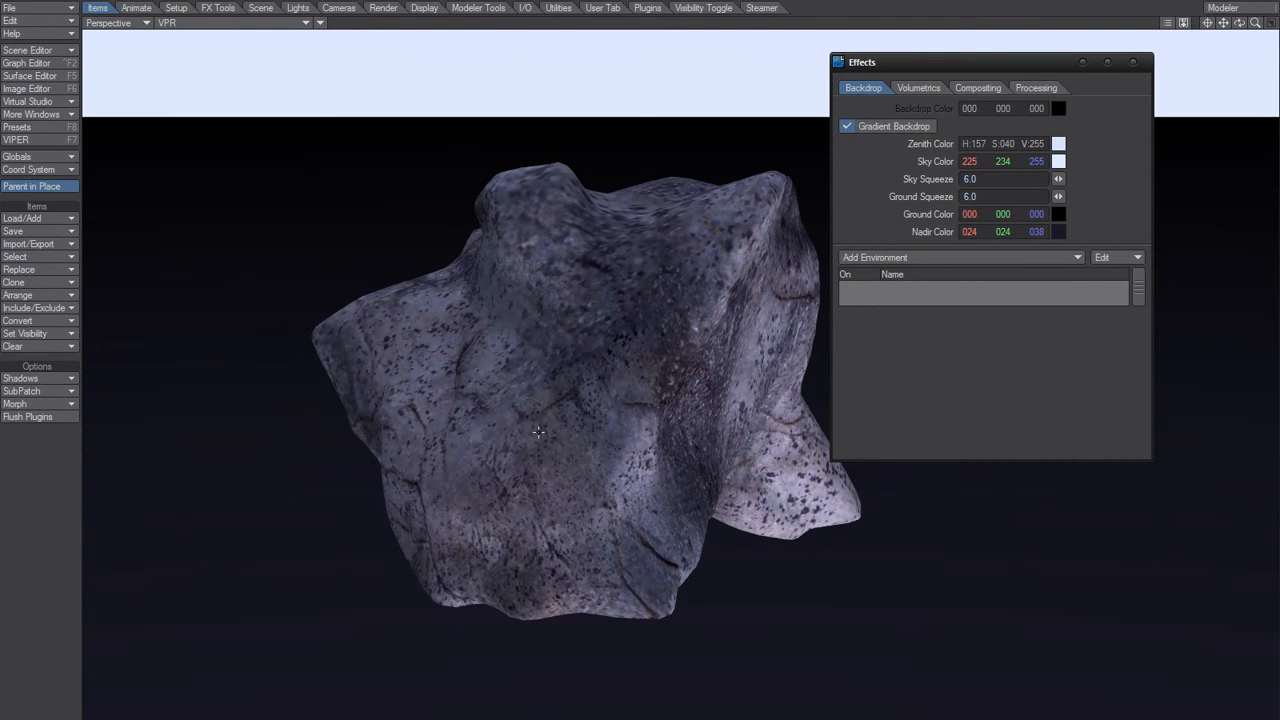
pyautogui.keyDown('alt'); pyautogui.moveTo(522, 427); pyautogui.dragTo(632, 468); pyautogui.keyUp('alt')
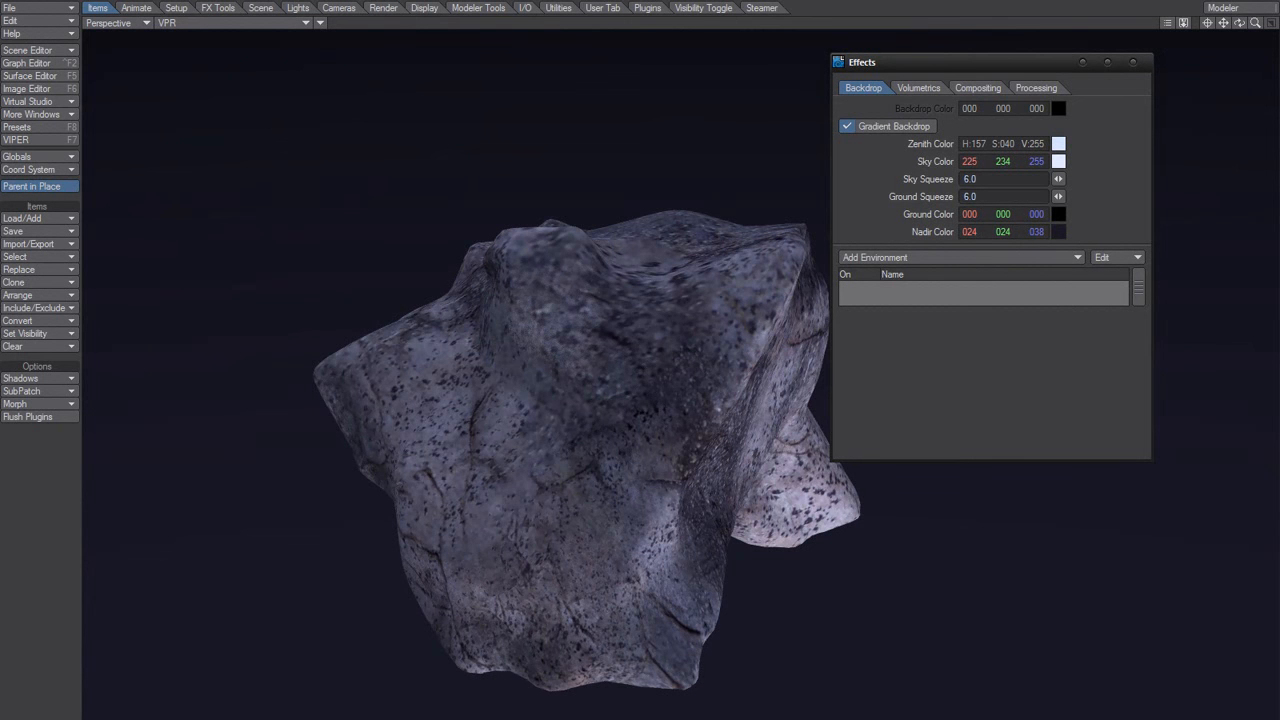
pyautogui.keyDown('alt'); pyautogui.moveTo(628, 362); pyautogui.dragTo(572, 373); pyautogui.keyUp('alt')
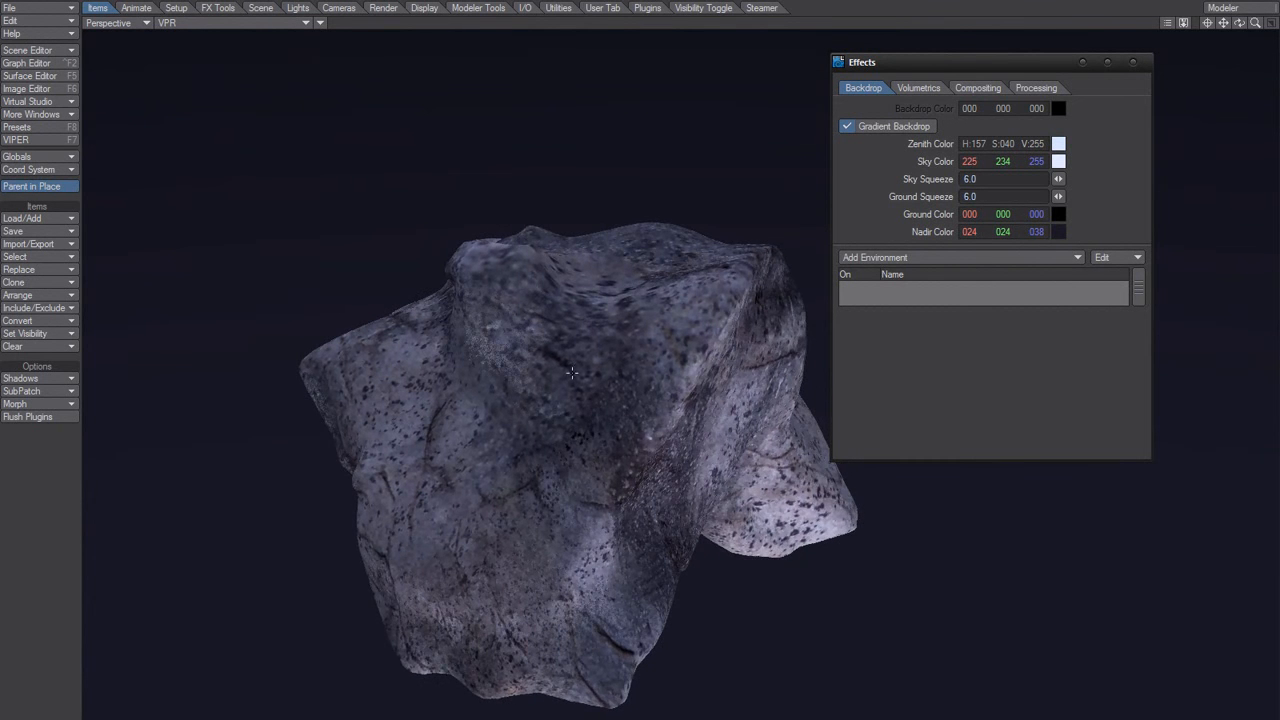
pyautogui.keyDown('alt'); pyautogui.moveTo(677, 432); pyautogui.dragTo(569, 471); pyautogui.keyUp('alt')
pyautogui.keyDown('alt'); pyautogui.moveTo(648, 482); pyautogui.dragTo(603, 431); pyautogui.keyUp('alt')
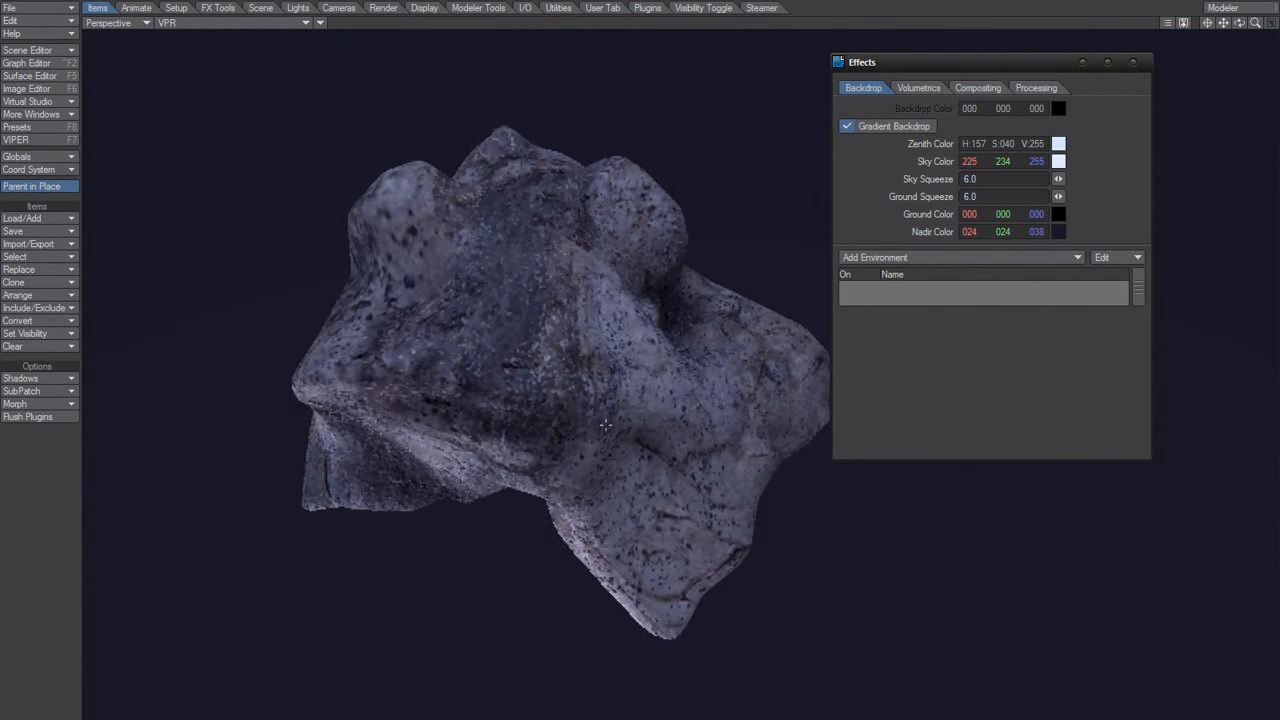
pyautogui.keyDown('alt'); pyautogui.moveTo(642, 353); pyautogui.dragTo(612, 328); pyautogui.keyUp('alt')
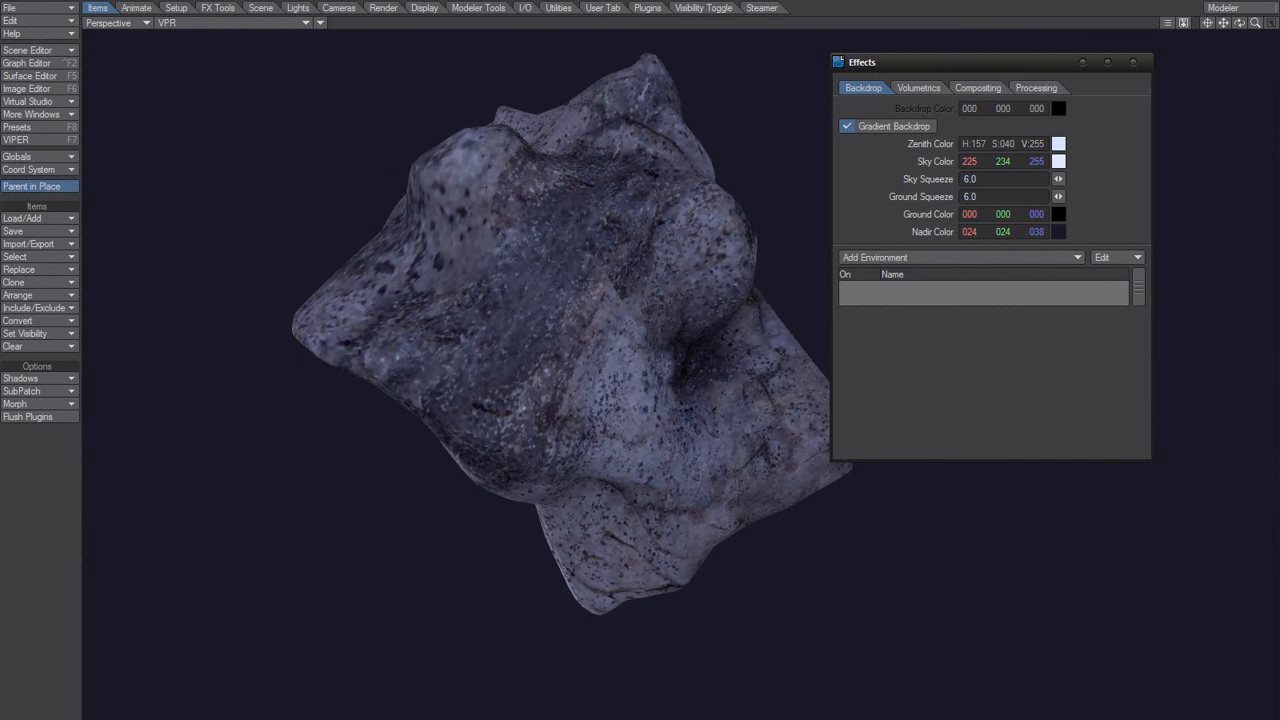
pyautogui.keyDown('alt'); pyautogui.moveTo(561, 513); pyautogui.dragTo(545, 467); pyautogui.keyUp('alt')
pyautogui.keyDown('alt'); pyautogui.moveTo(501, 518); pyautogui.dragTo(650, 490); pyautogui.keyUp('alt')
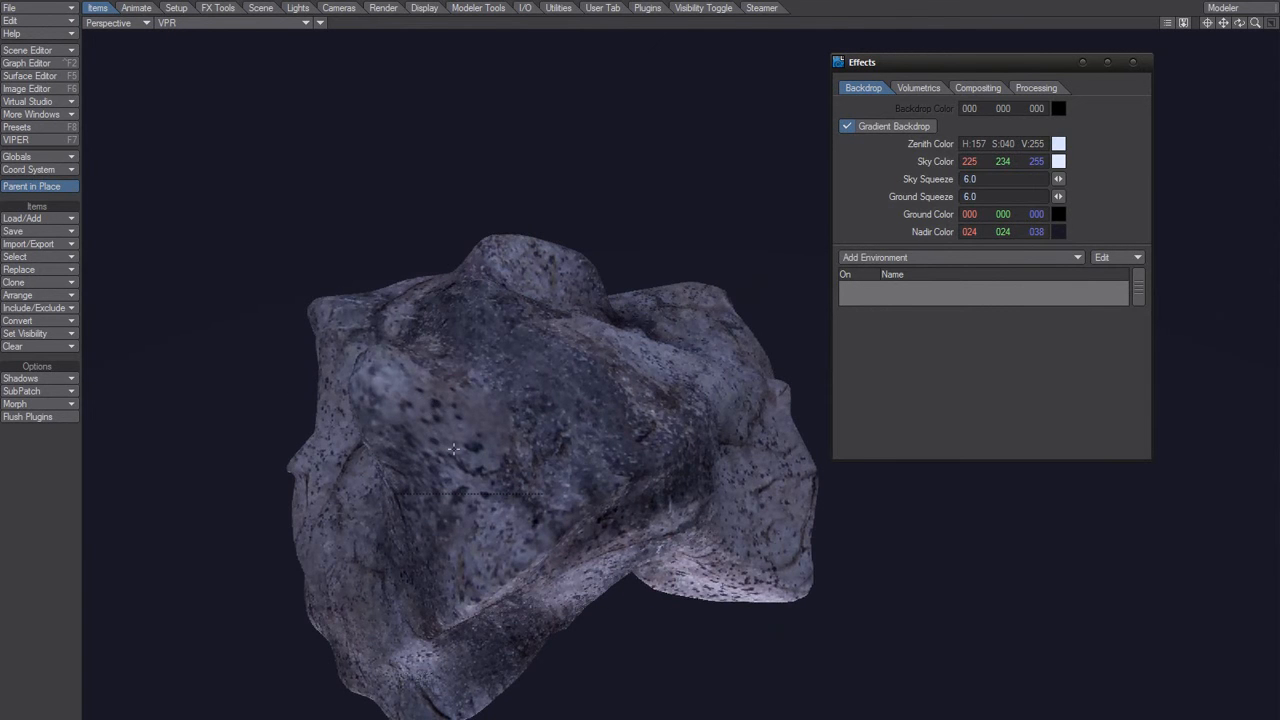
pyautogui.keyDown('alt'); pyautogui.moveTo(453, 449); pyautogui.dragTo(432, 453); pyautogui.keyUp('alt')
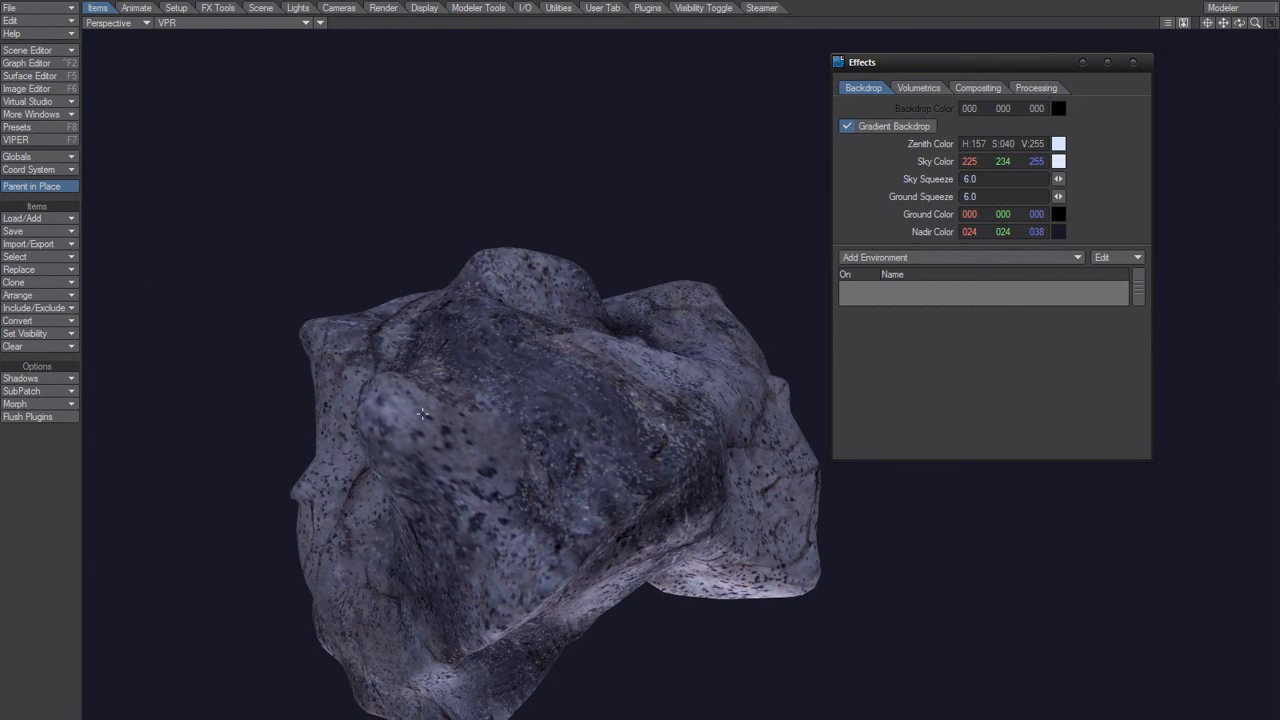
pyautogui.keyDown('alt'); pyautogui.moveTo(453, 441); pyautogui.dragTo(439, 387); pyautogui.keyUp('alt')
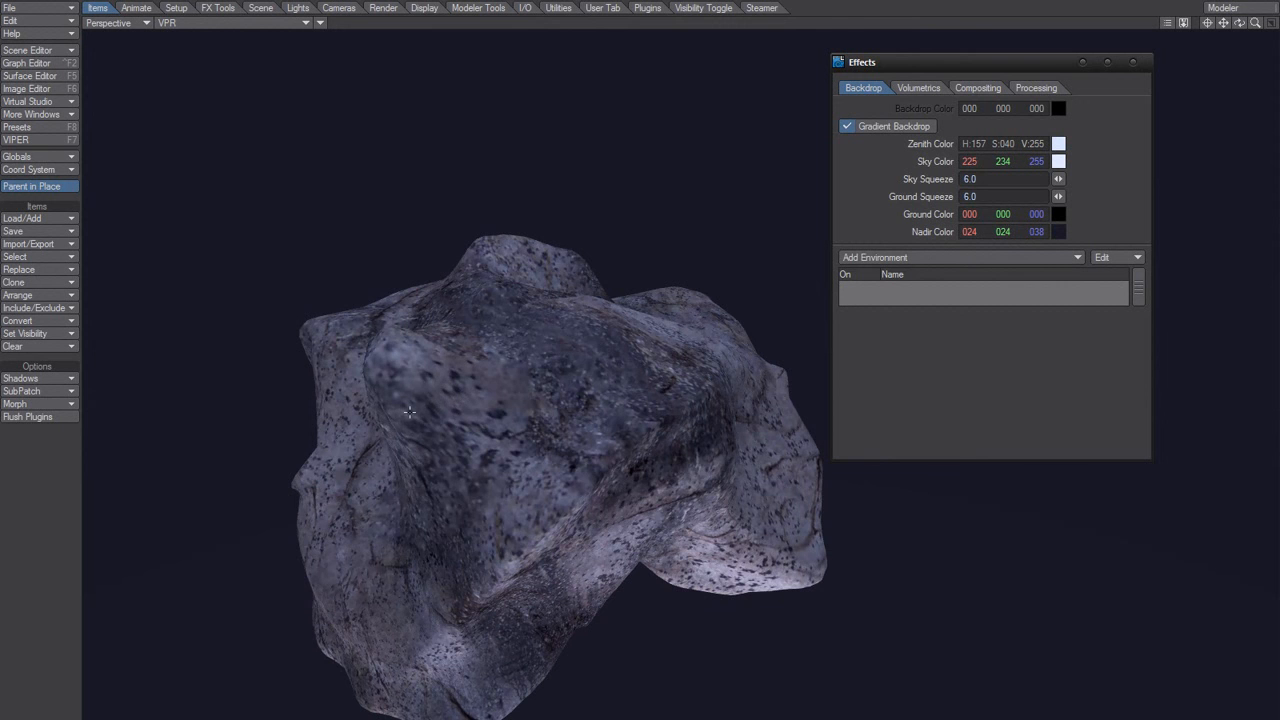
pyautogui.keyDown('alt'); pyautogui.moveTo(409, 411); pyautogui.dragTo(511, 482); pyautogui.keyUp('alt')
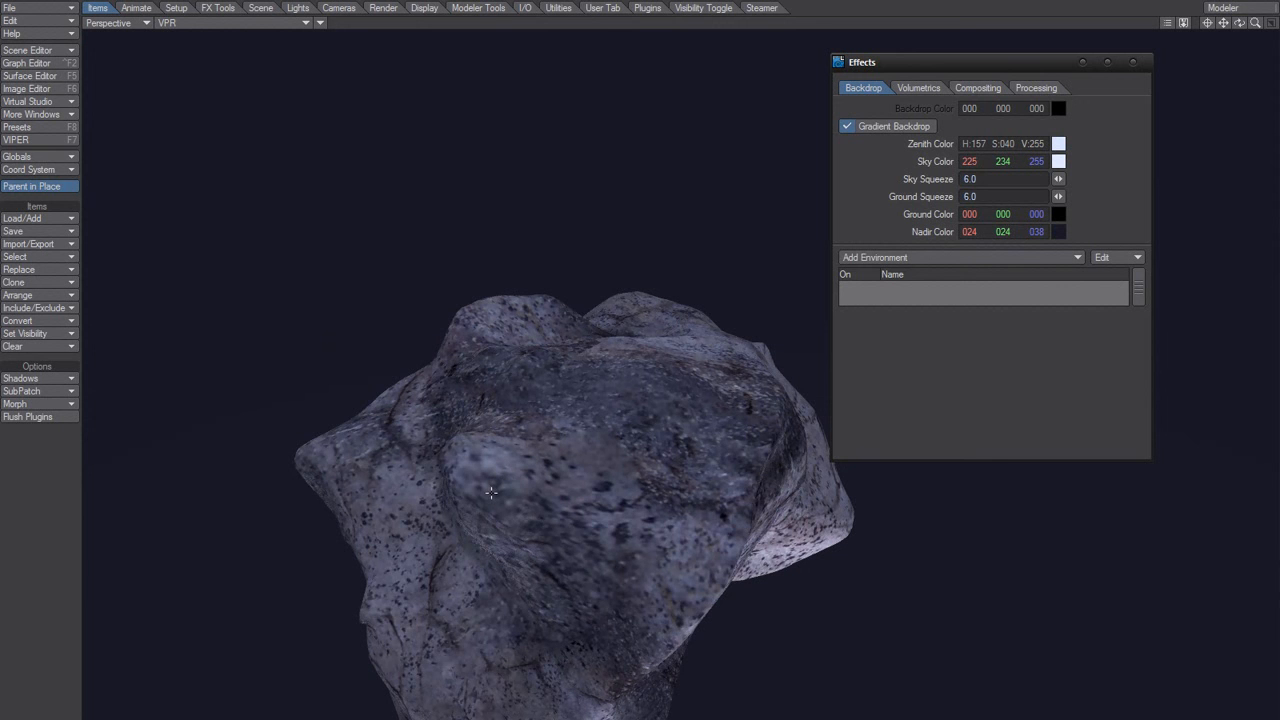
pyautogui.keyDown('alt'); pyautogui.moveTo(466, 506); pyautogui.dragTo(585, 400); pyautogui.keyUp('alt')
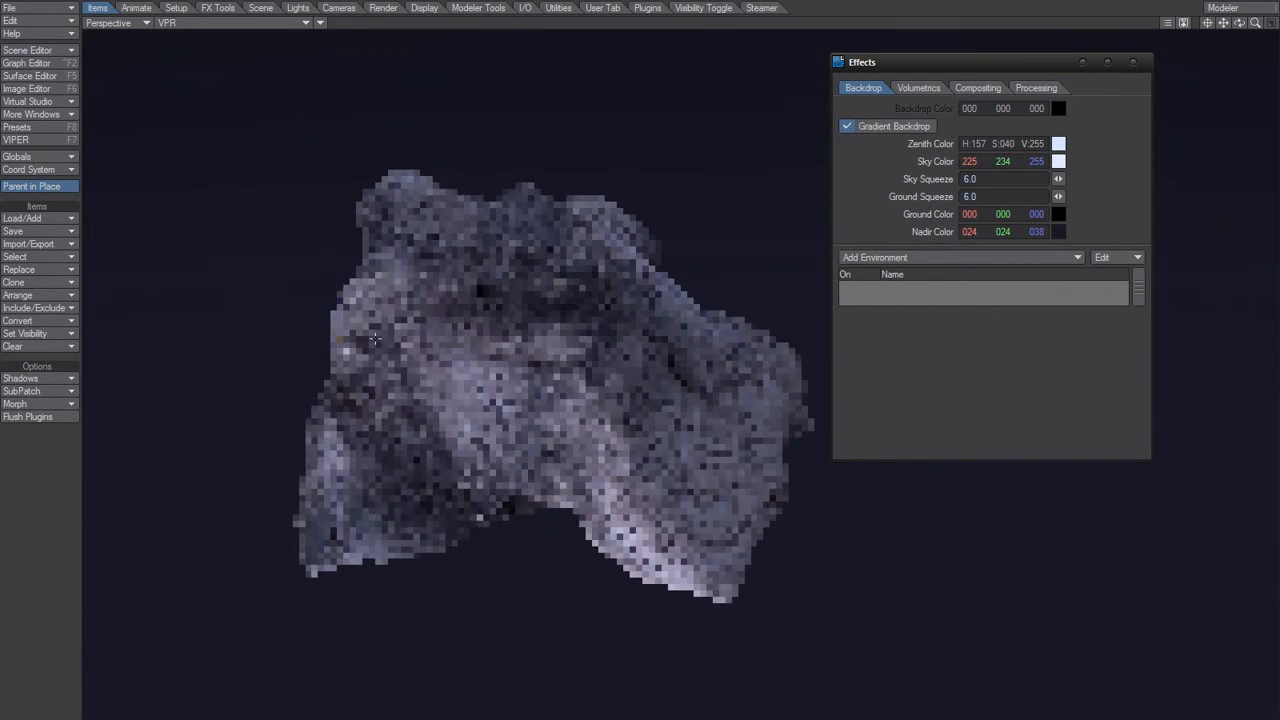
# - Inspect the rock's underside and arched front face against the gradient backdrop for texture seams and lighting quality
pyautogui.keyDown('alt'); pyautogui.moveTo(626, 503); pyautogui.dragTo(530, 380); pyautogui.keyUp('alt')
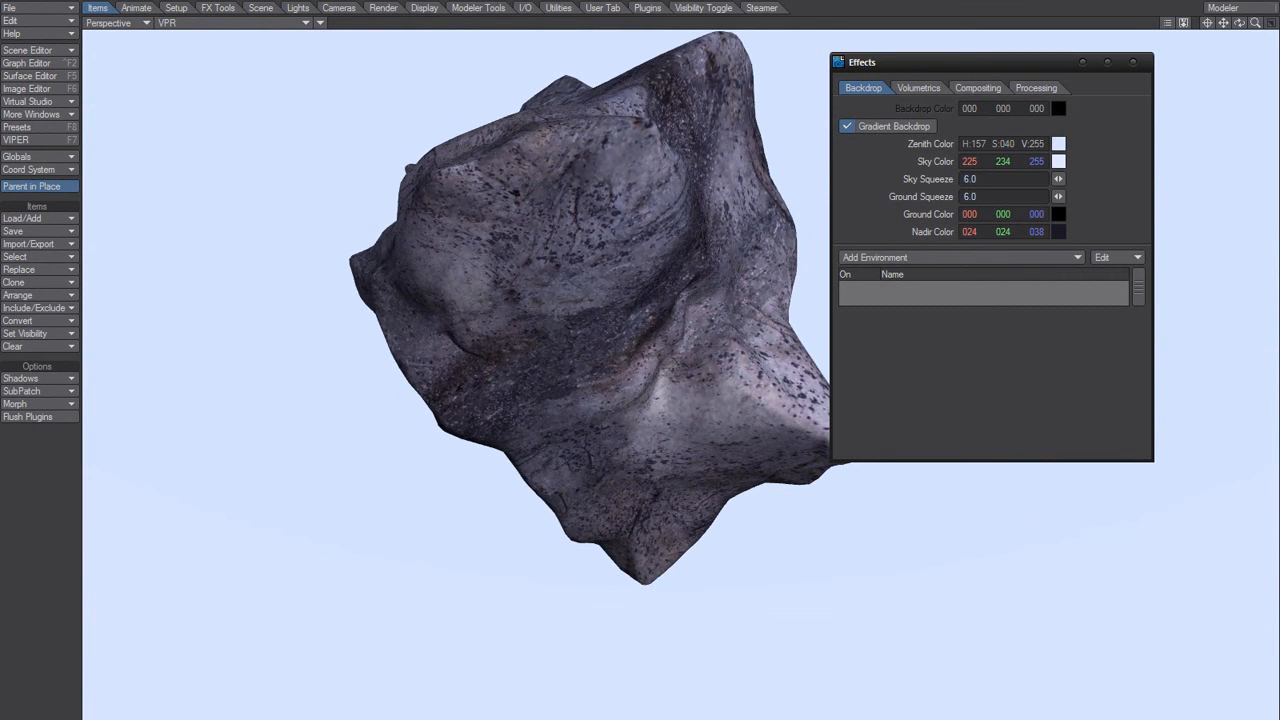
pyautogui.keyDown('alt'); pyautogui.moveTo(575, 672); pyautogui.dragTo(345, 385); pyautogui.keyUp('alt')
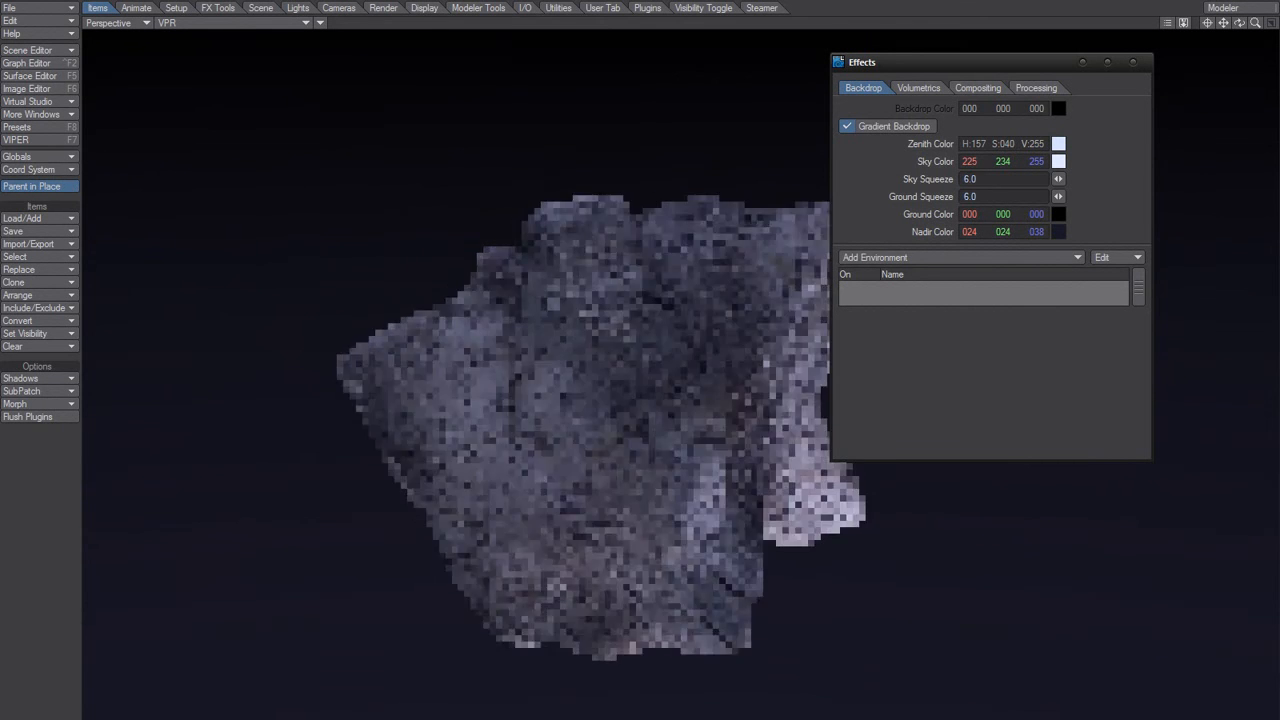
pyautogui.keyDown('alt'); pyautogui.moveTo(600, 440); pyautogui.dragTo(400, 436); pyautogui.keyUp('alt')
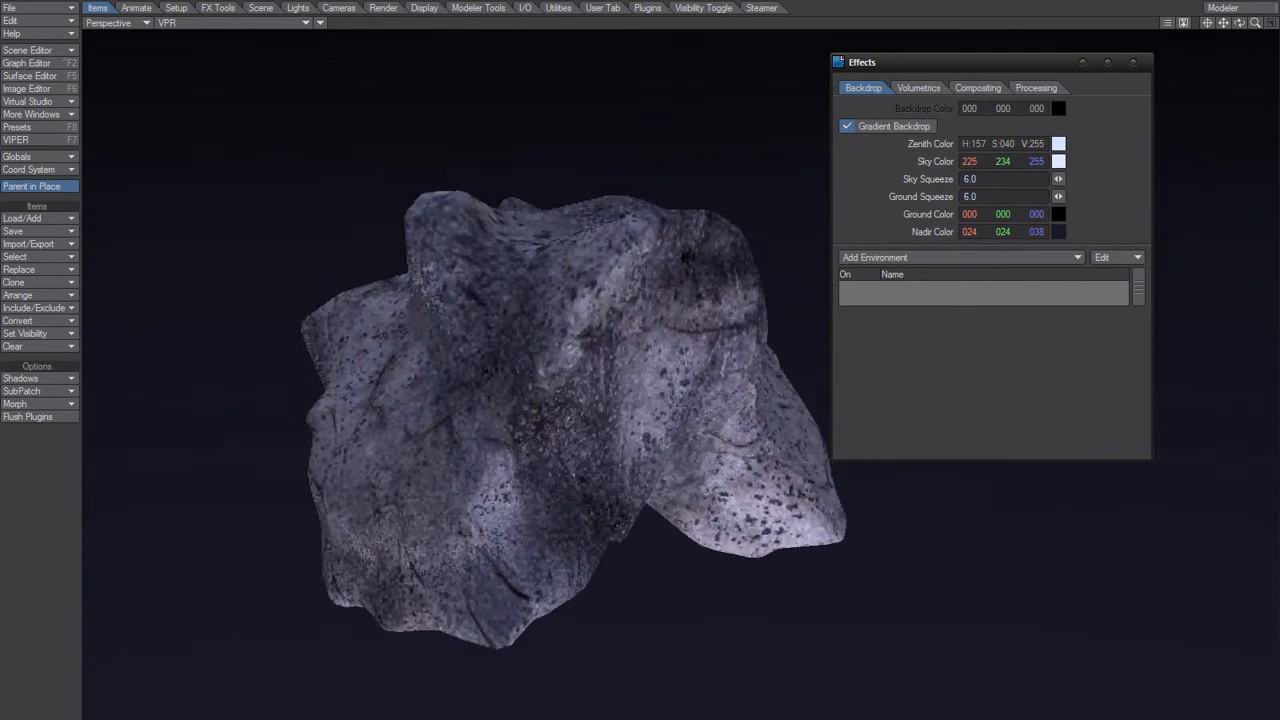
pyautogui.moveTo(597, 442)
pyautogui.keyDown('alt'); pyautogui.mouseDown()
pyautogui.moveTo(610, 468)
pyautogui.moveTo(590, 442)
pyautogui.mouseUp(); pyautogui.keyUp('alt')
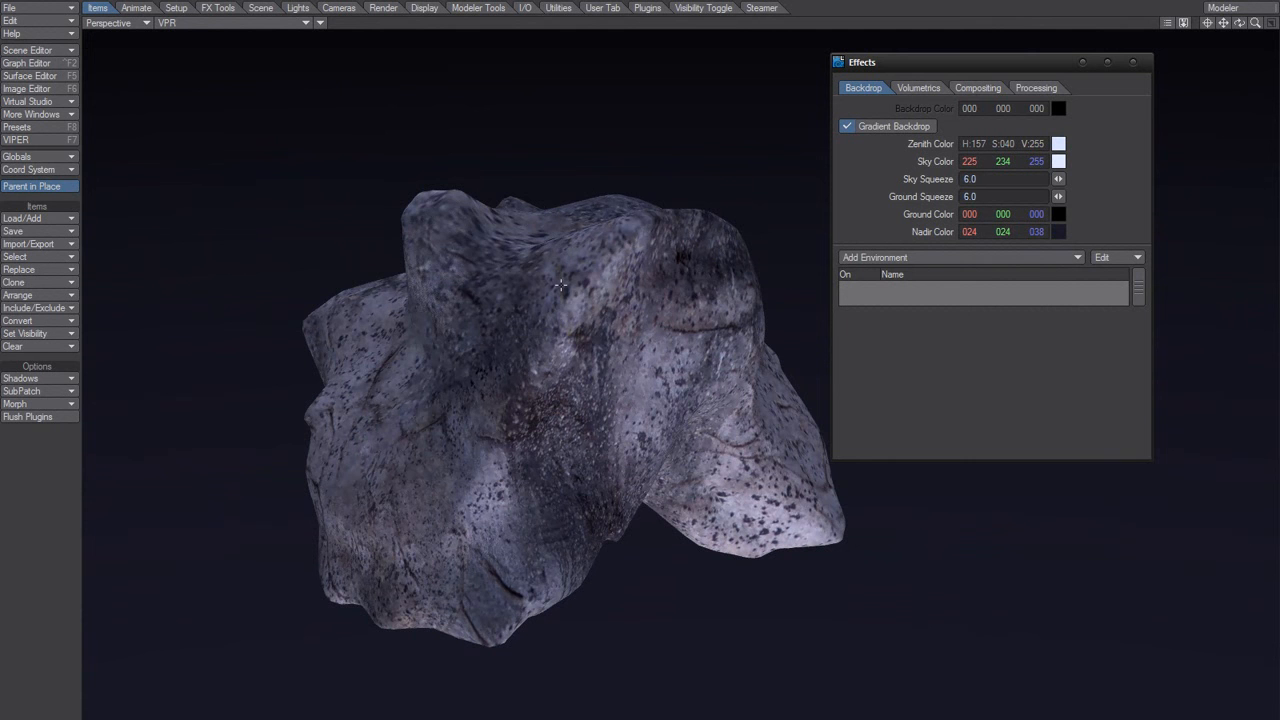
pyautogui.keyDown('alt'); pyautogui.moveTo(621, 453); pyautogui.dragTo(545, 425); pyautogui.keyUp('alt')
pyautogui.keyDown('alt'); pyautogui.moveTo(444, 383); pyautogui.dragTo(476, 383); pyautogui.keyUp('alt')
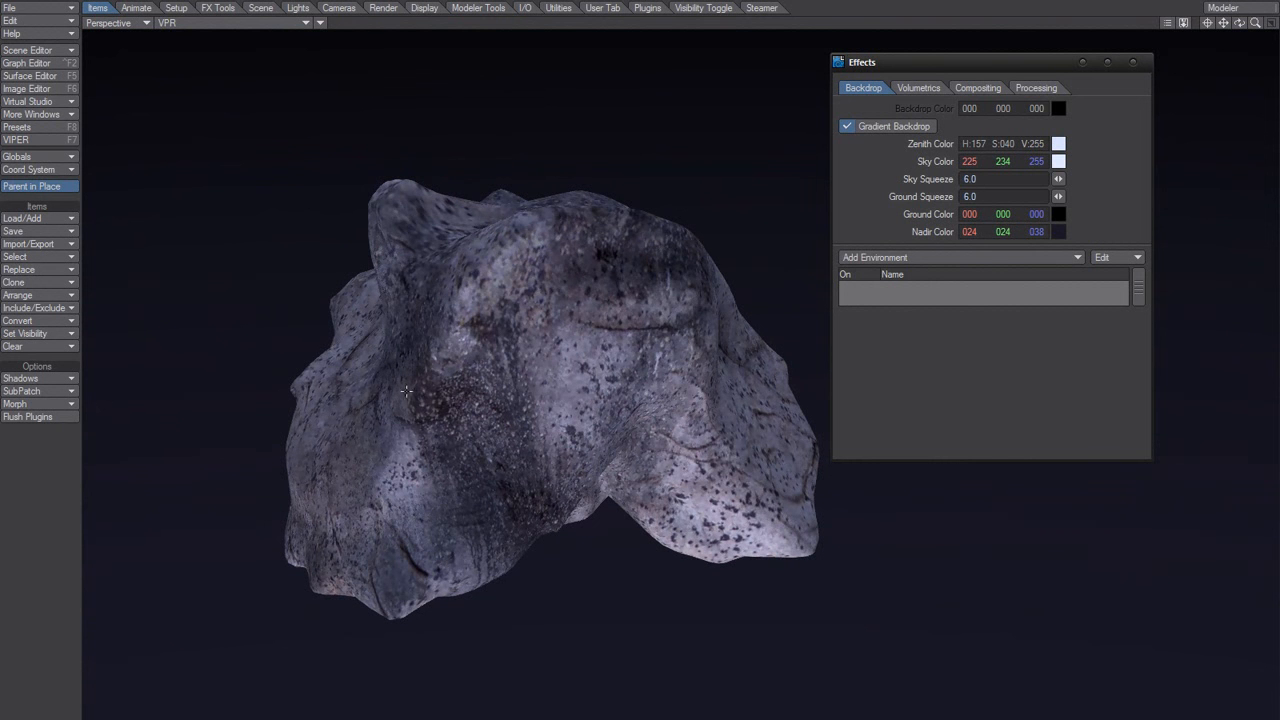
pyautogui.keyDown('alt'); pyautogui.moveTo(406, 391); pyautogui.dragTo(561, 380); pyautogui.keyUp('alt')
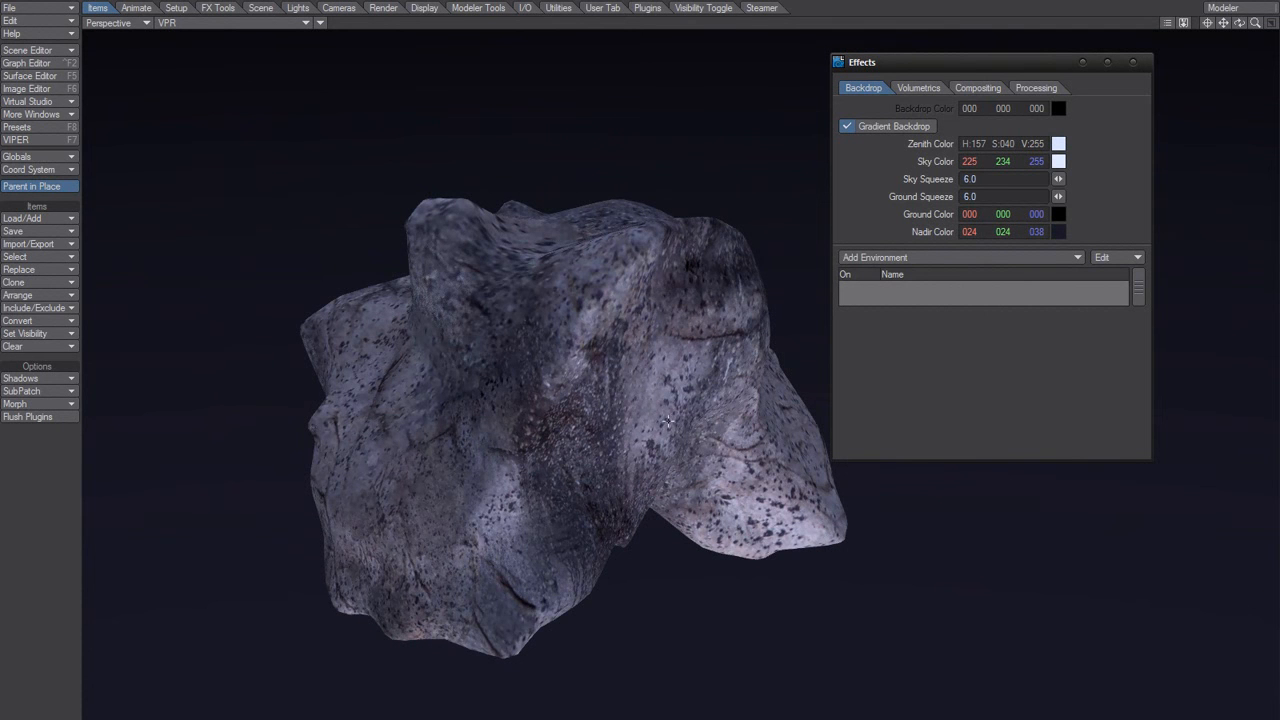
pyautogui.keyDown('alt'); pyautogui.moveTo(655, 428); pyautogui.dragTo(538, 368); pyautogui.keyUp('alt')
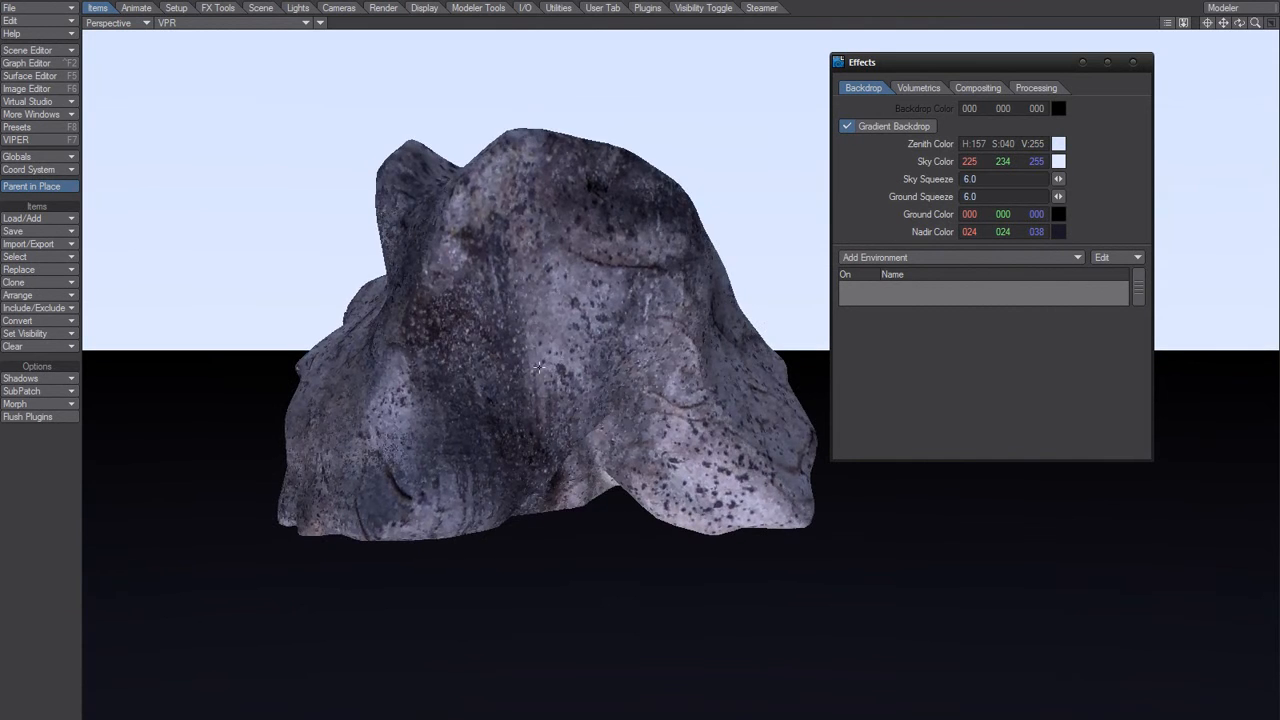
pyautogui.keyDown('alt'); pyautogui.moveTo(577, 299); pyautogui.dragTo(574, 350); pyautogui.keyUp('alt')
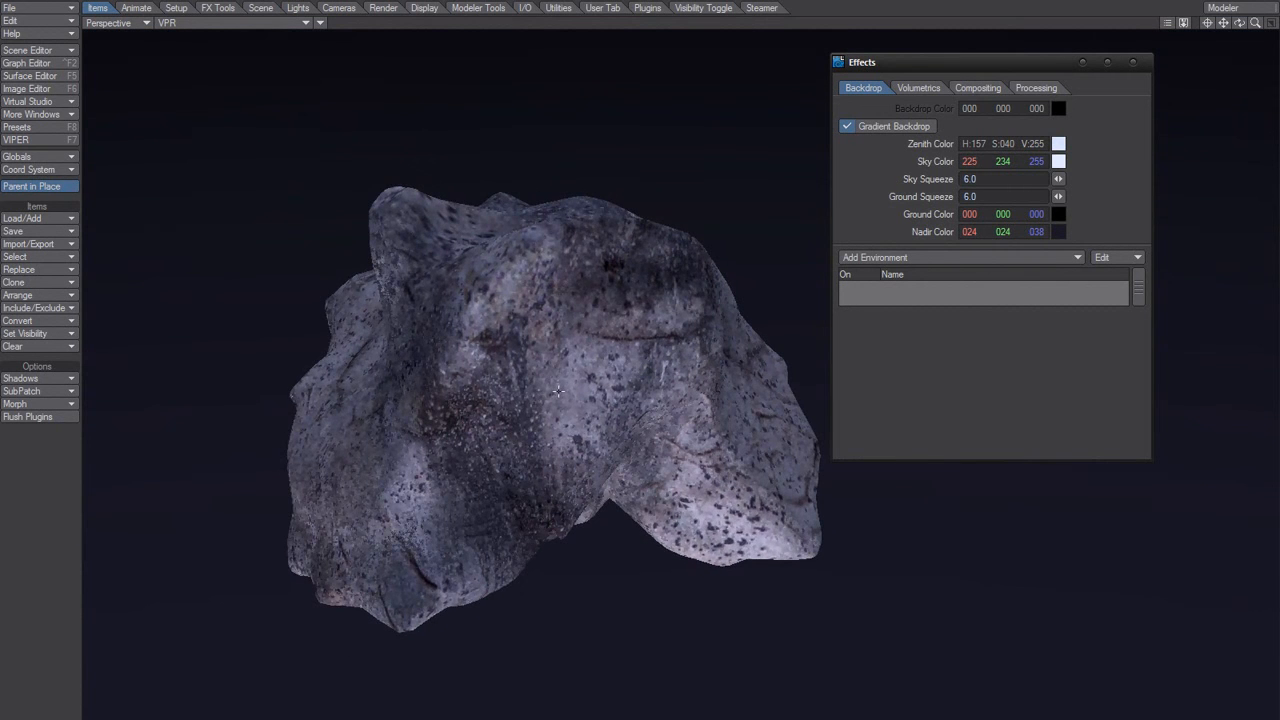
pyautogui.moveTo(558, 394)
pyautogui.keyDown('alt'); pyautogui.mouseDown()
pyautogui.moveTo(550, 354)
pyautogui.moveTo(568, 419)
pyautogui.moveTo(610, 436)
pyautogui.moveTo(603, 408)
pyautogui.moveTo(620, 378)
pyautogui.moveTo(660, 350)
pyautogui.moveTo(634, 422)
pyautogui.moveTo(618, 428)
pyautogui.moveTo(614, 468)
pyautogui.moveTo(571, 393)
pyautogui.mouseUp(); pyautogui.keyUp('alt')
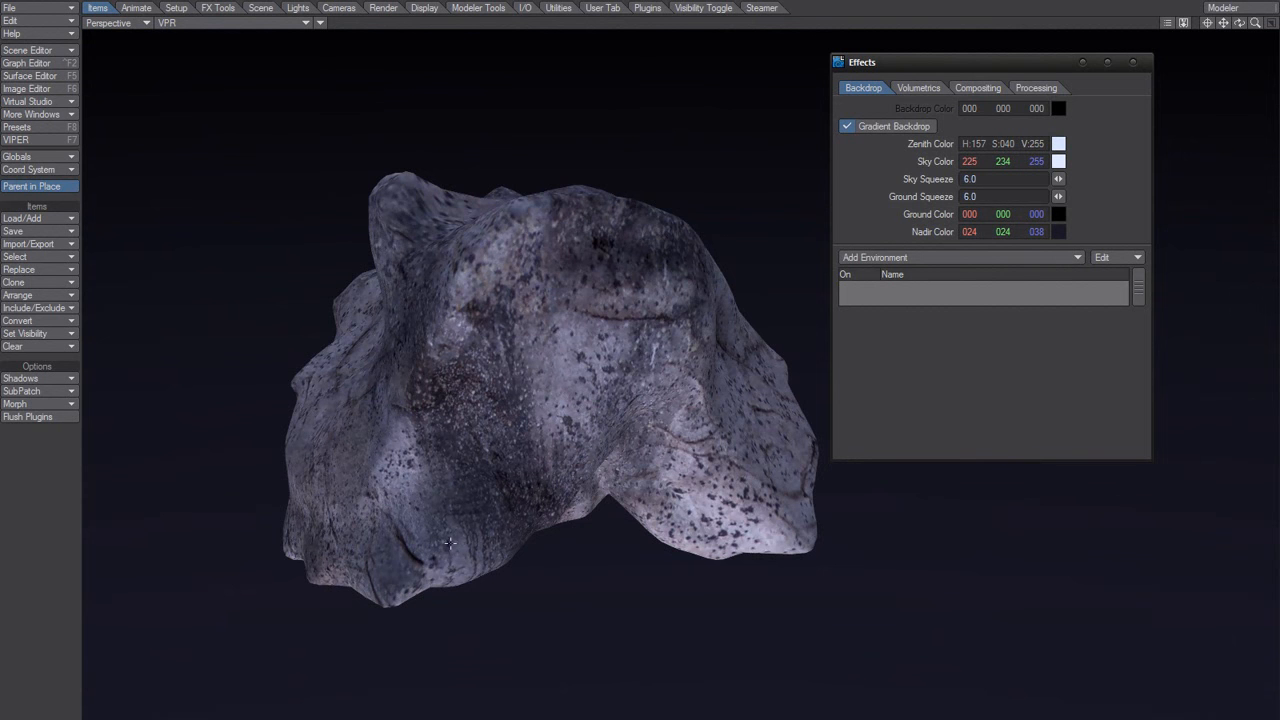
pyautogui.keyDown('alt'); pyautogui.moveTo(450, 543); pyautogui.dragTo(563, 397); pyautogui.keyUp('alt')
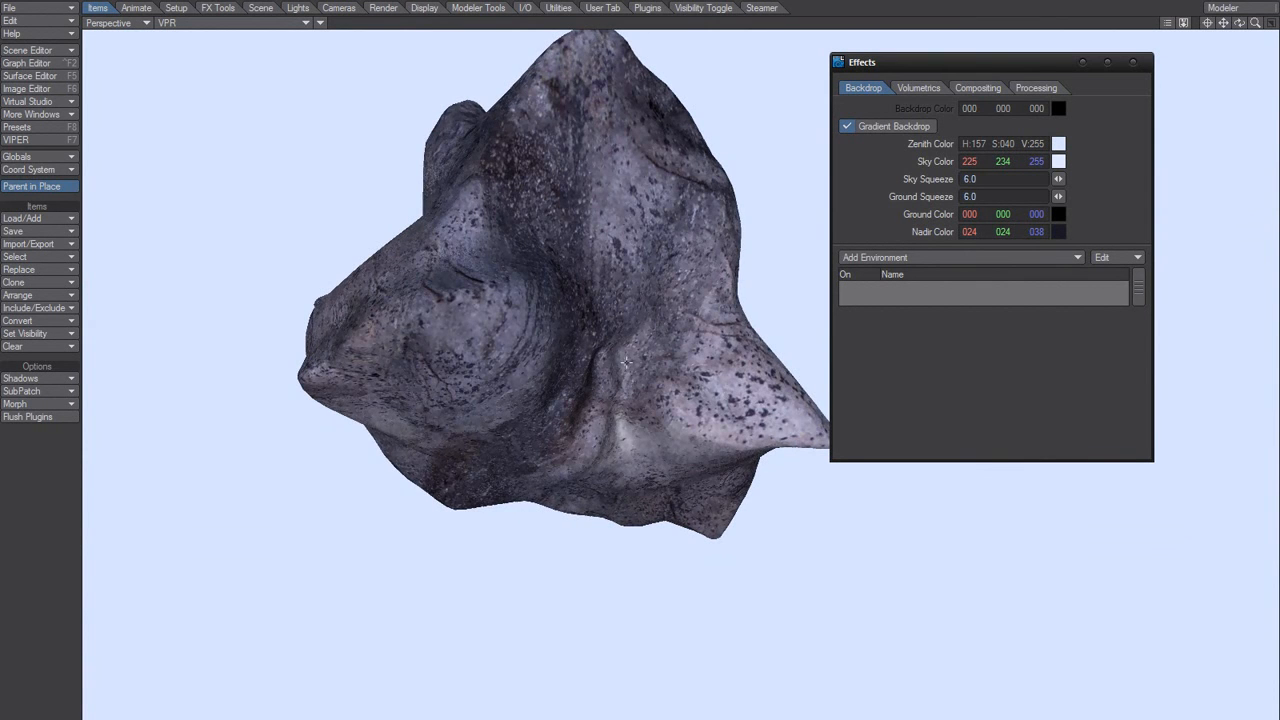
pyautogui.keyDown('alt'); pyautogui.moveTo(626, 362); pyautogui.dragTo(581, 575); pyautogui.keyUp('alt')
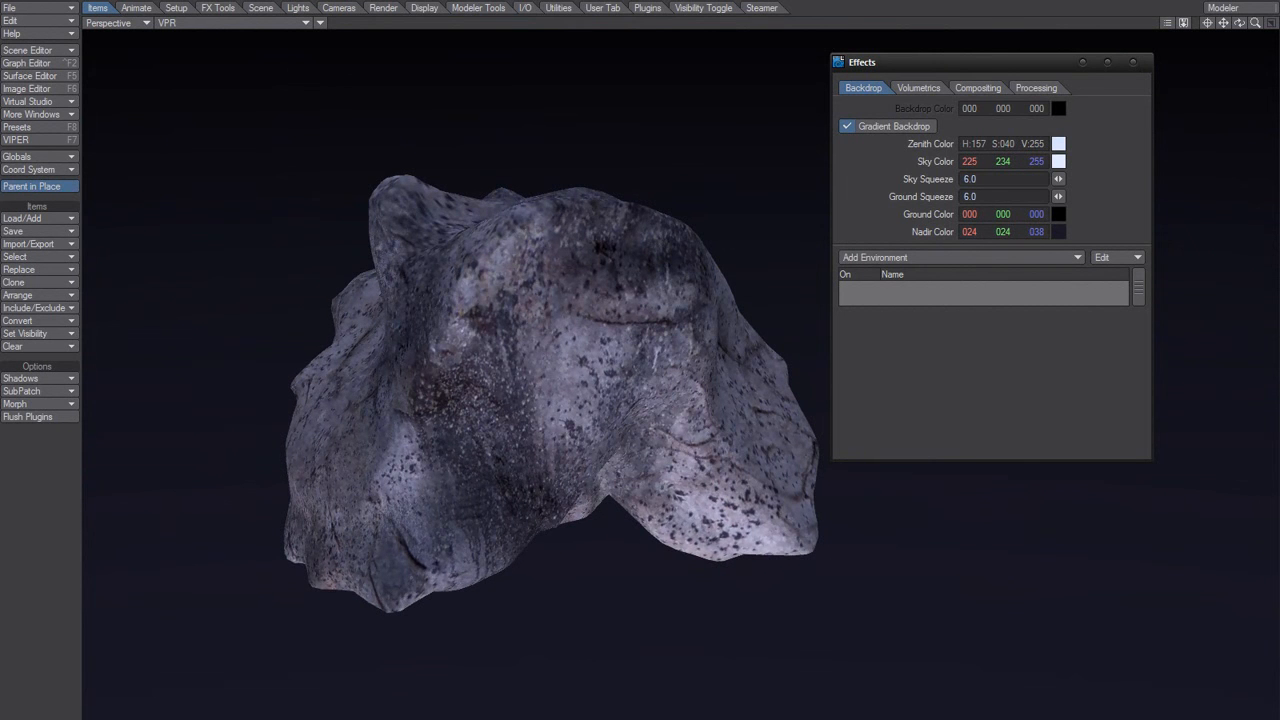
pyautogui.keyDown('alt'); pyautogui.moveTo(580, 600); pyautogui.dragTo(752, 620); pyautogui.keyUp('alt')
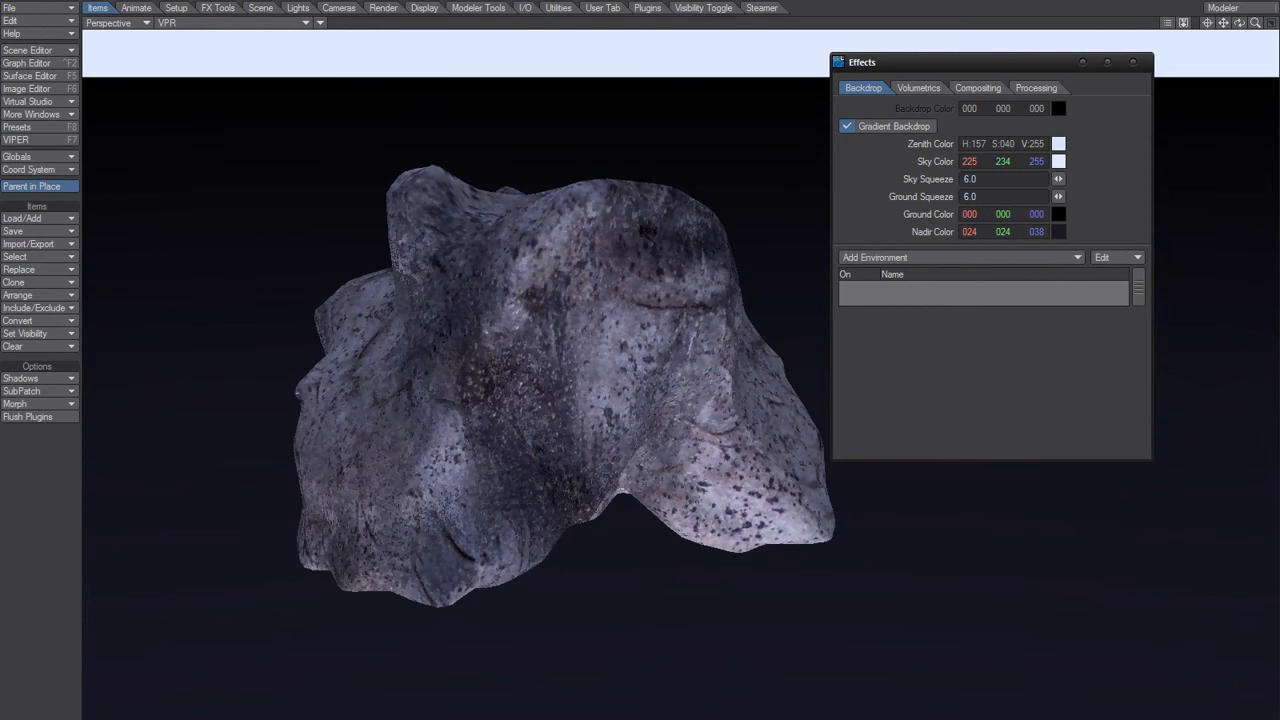